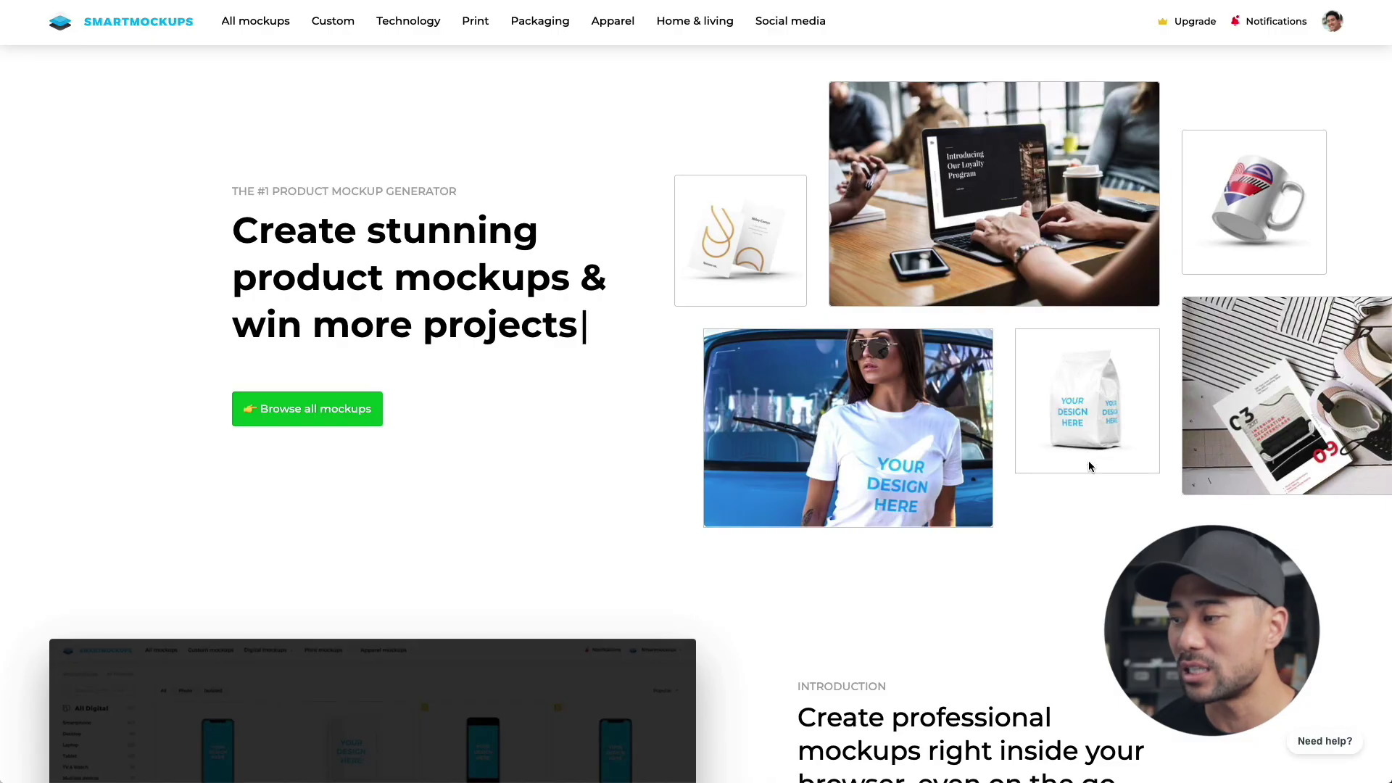
- Look through the Smartmockups home page, including its mockup categories and features
scroll(1091, 500, "down", 7)
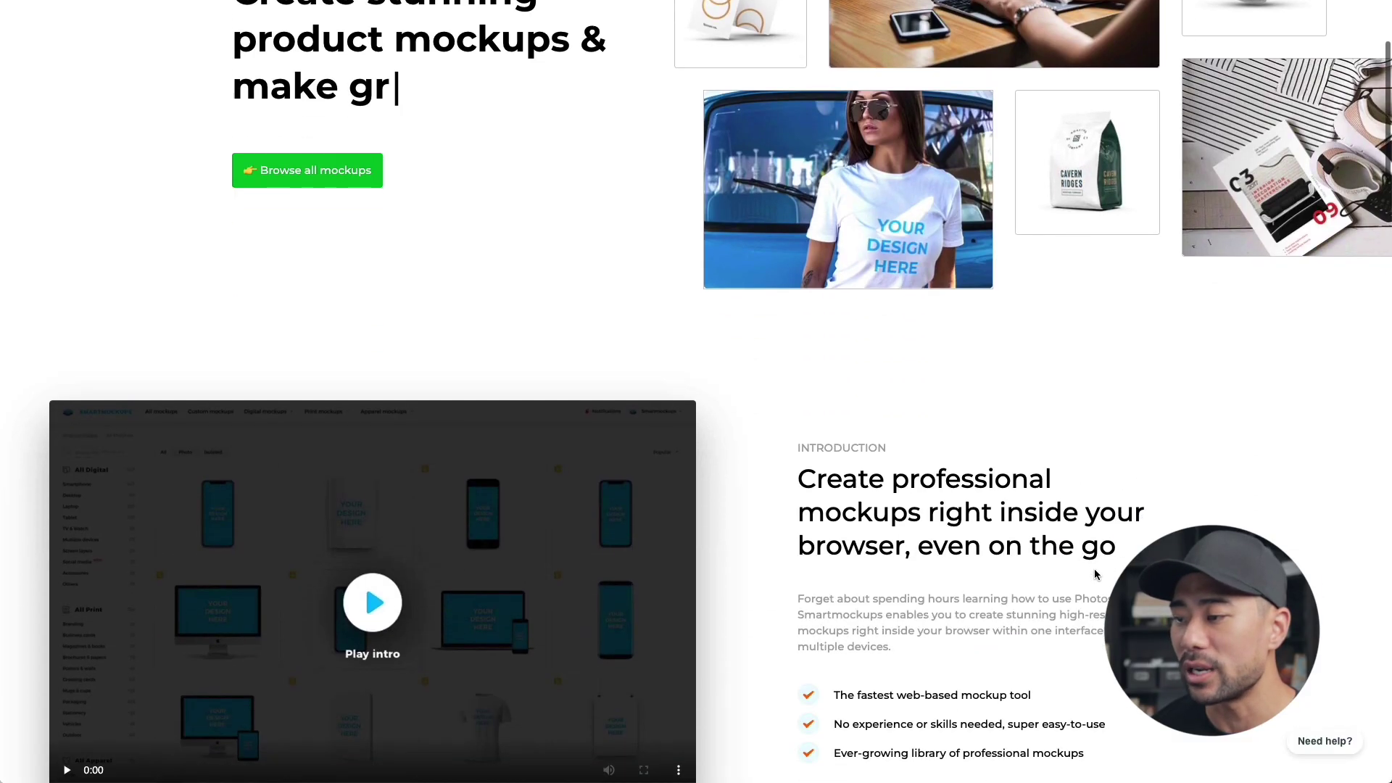
scroll(1010, 298, "up", 2)
scroll(936, 224, "down", 10)
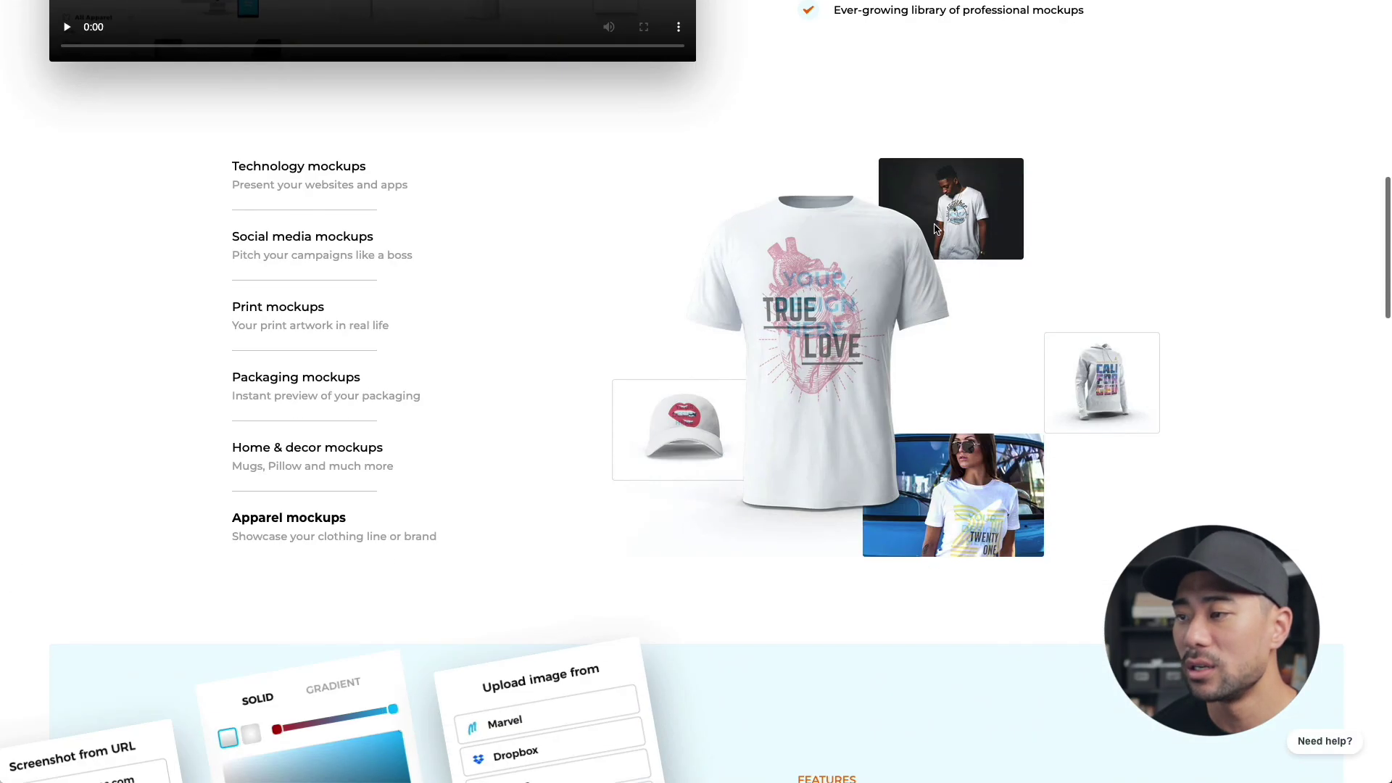
scroll(934, 229, "down", 1)
scroll(782, 348, "down", 15)
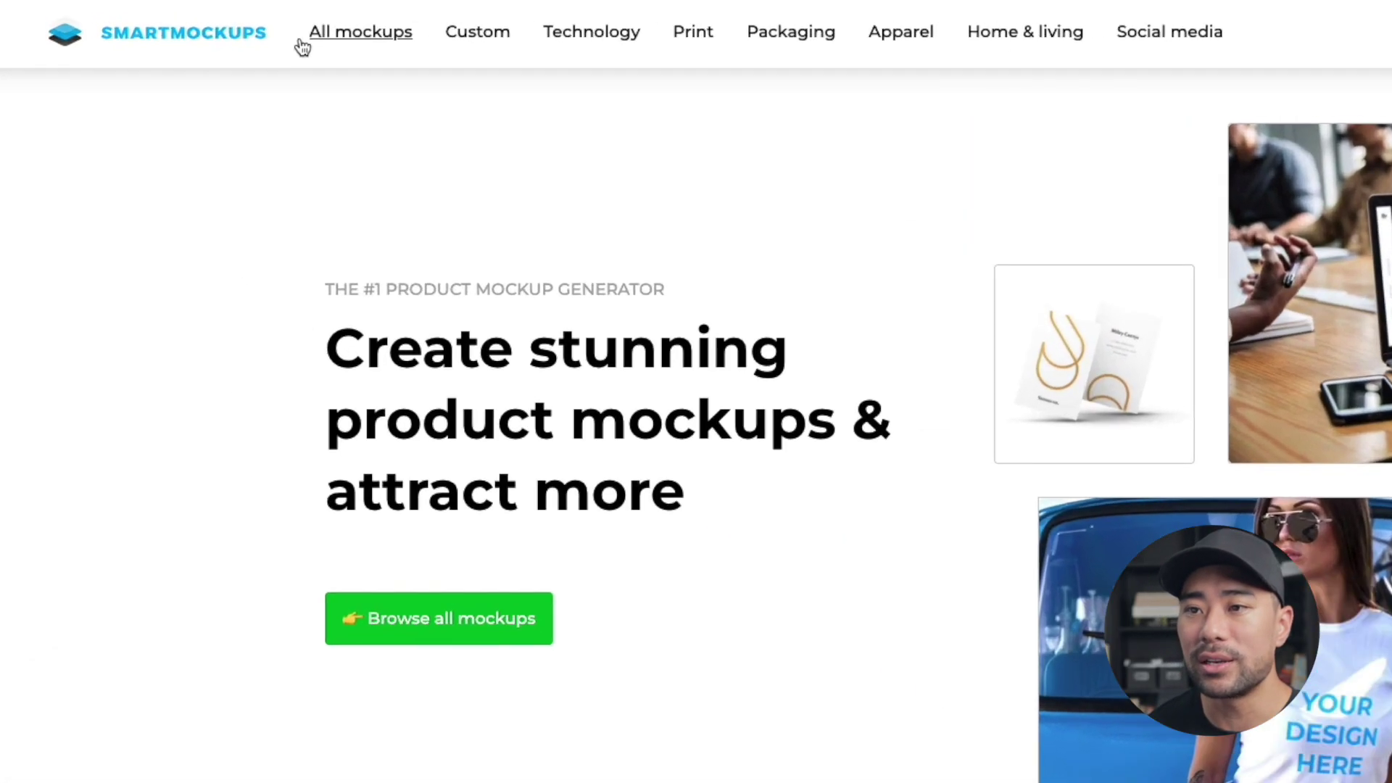
- Open the full mockup library and look through its categories, such as Technology, Print, Packaging, Apparel and Social media
left_click(259, 24)
scroll(569, 580, "down", 10)
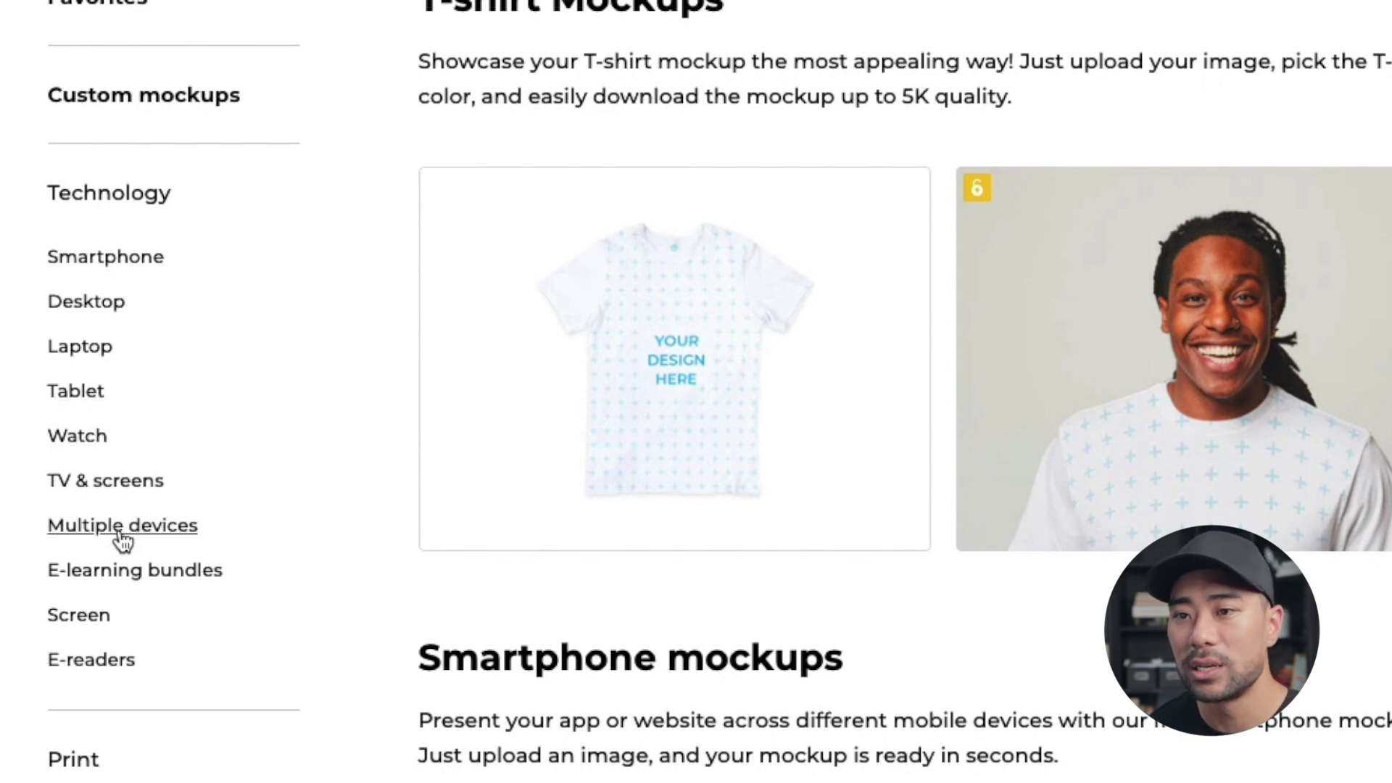
scroll(122, 540, "down", 1)
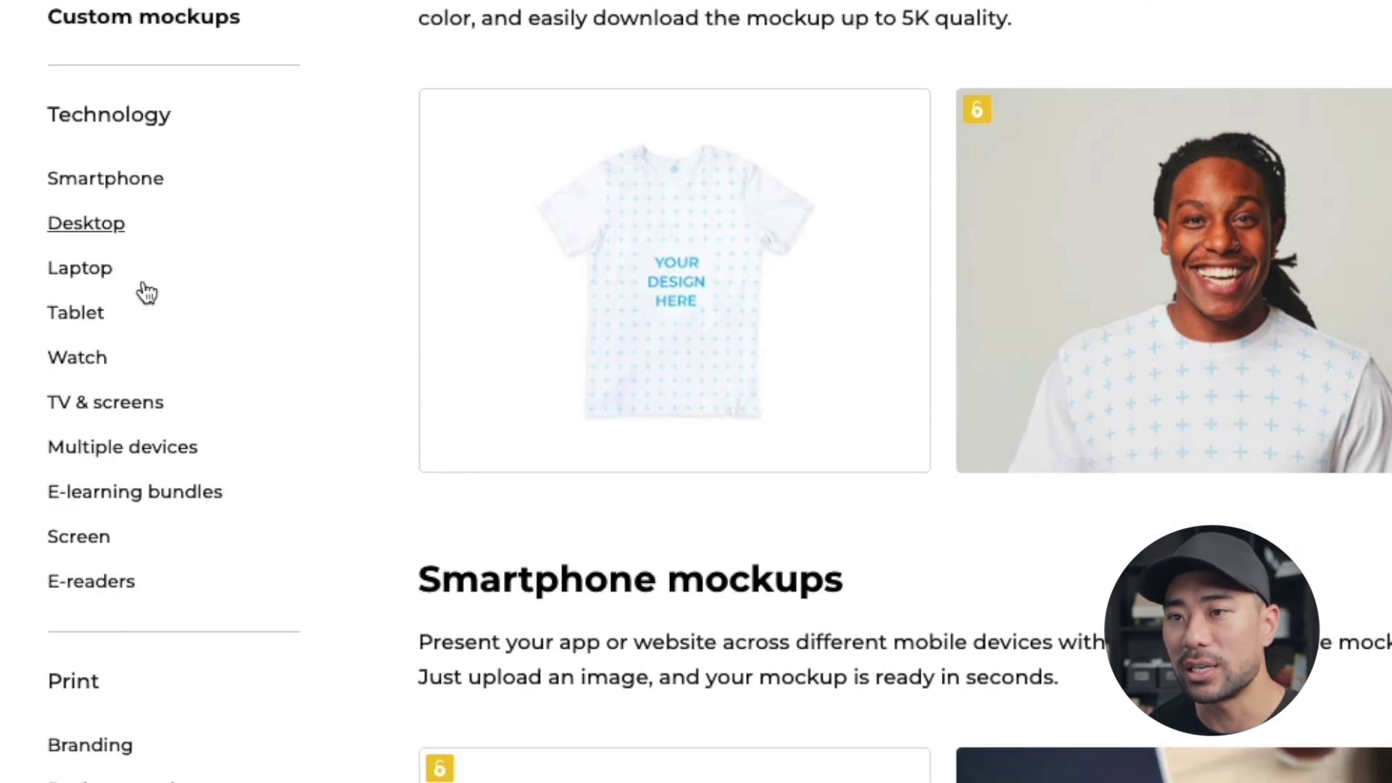
scroll(144, 291, "down", 4)
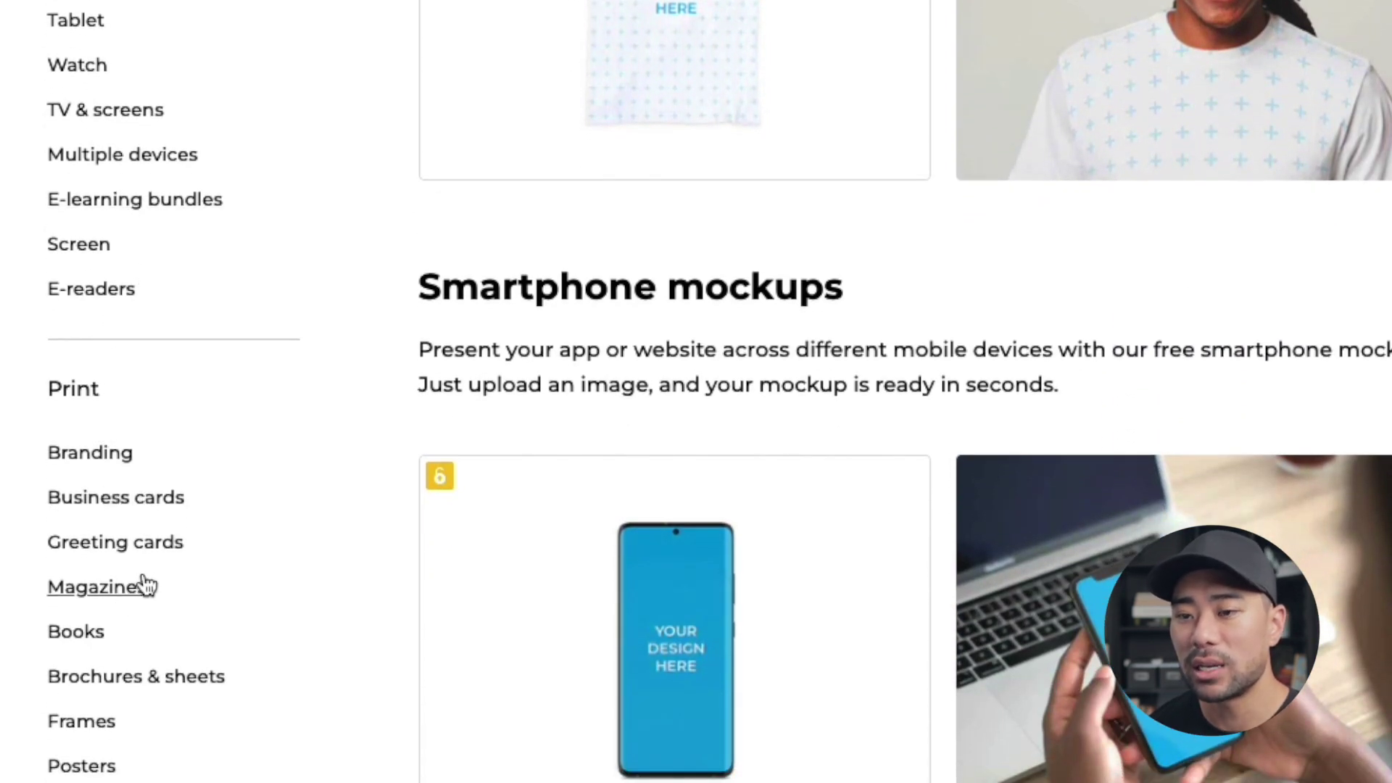
scroll(131, 658, "down", 4)
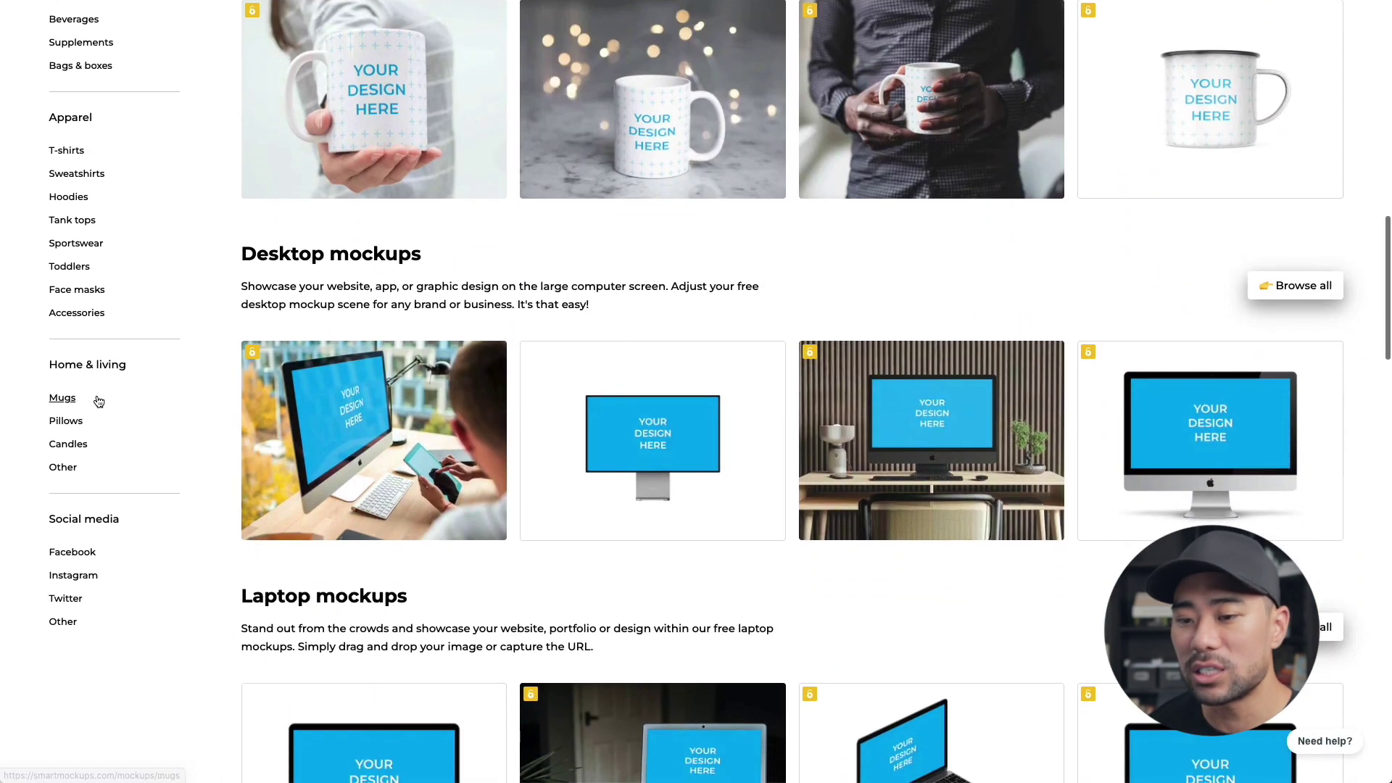
scroll(97, 398, "up", 15)
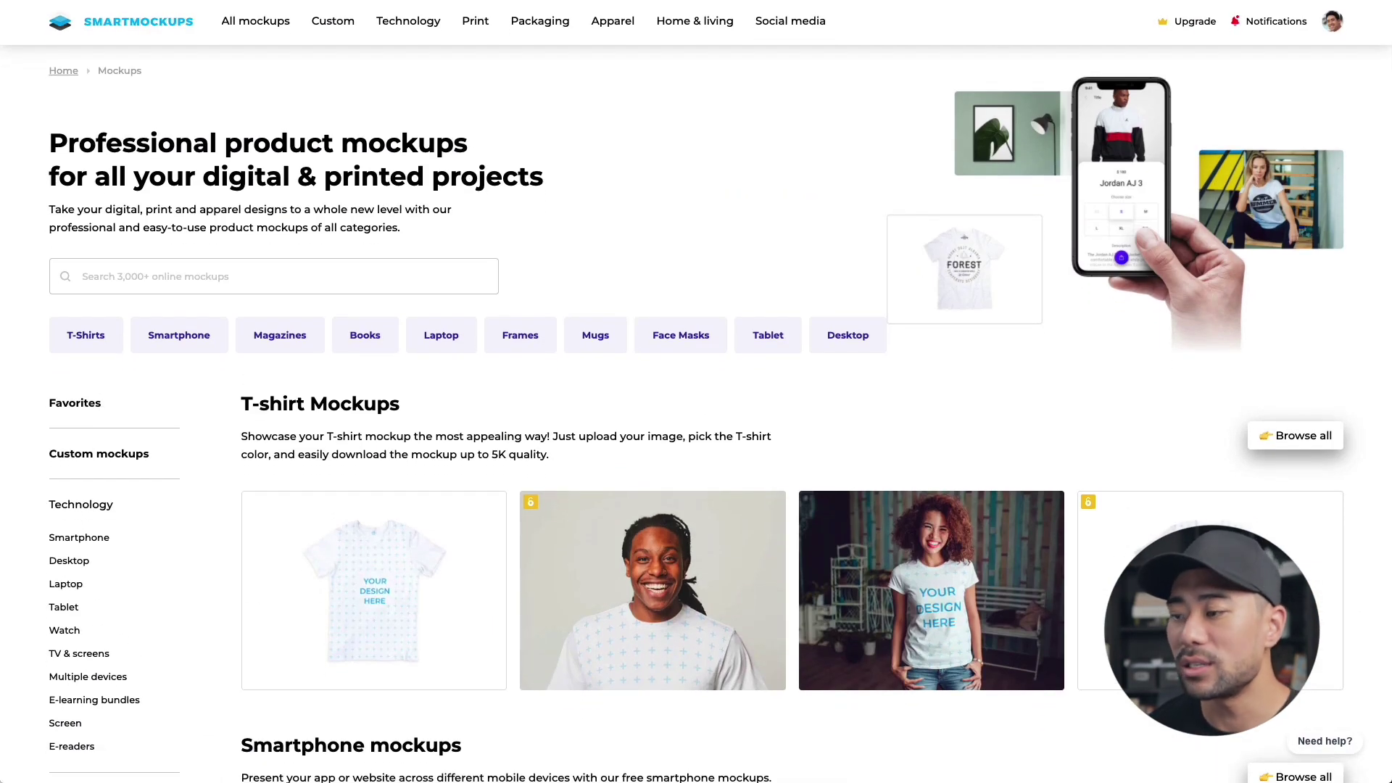
scroll(970, 346, "down", 5)
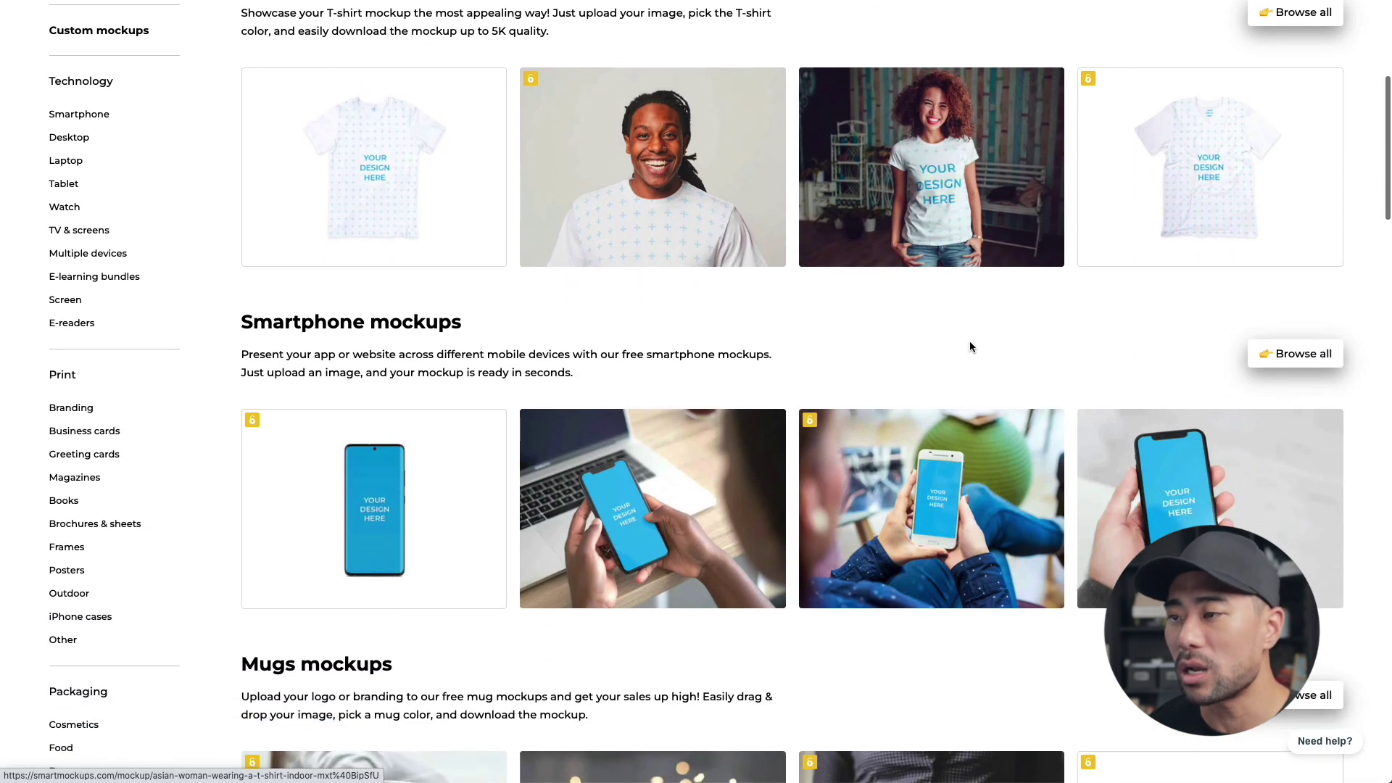
scroll(970, 347, "down", 2)
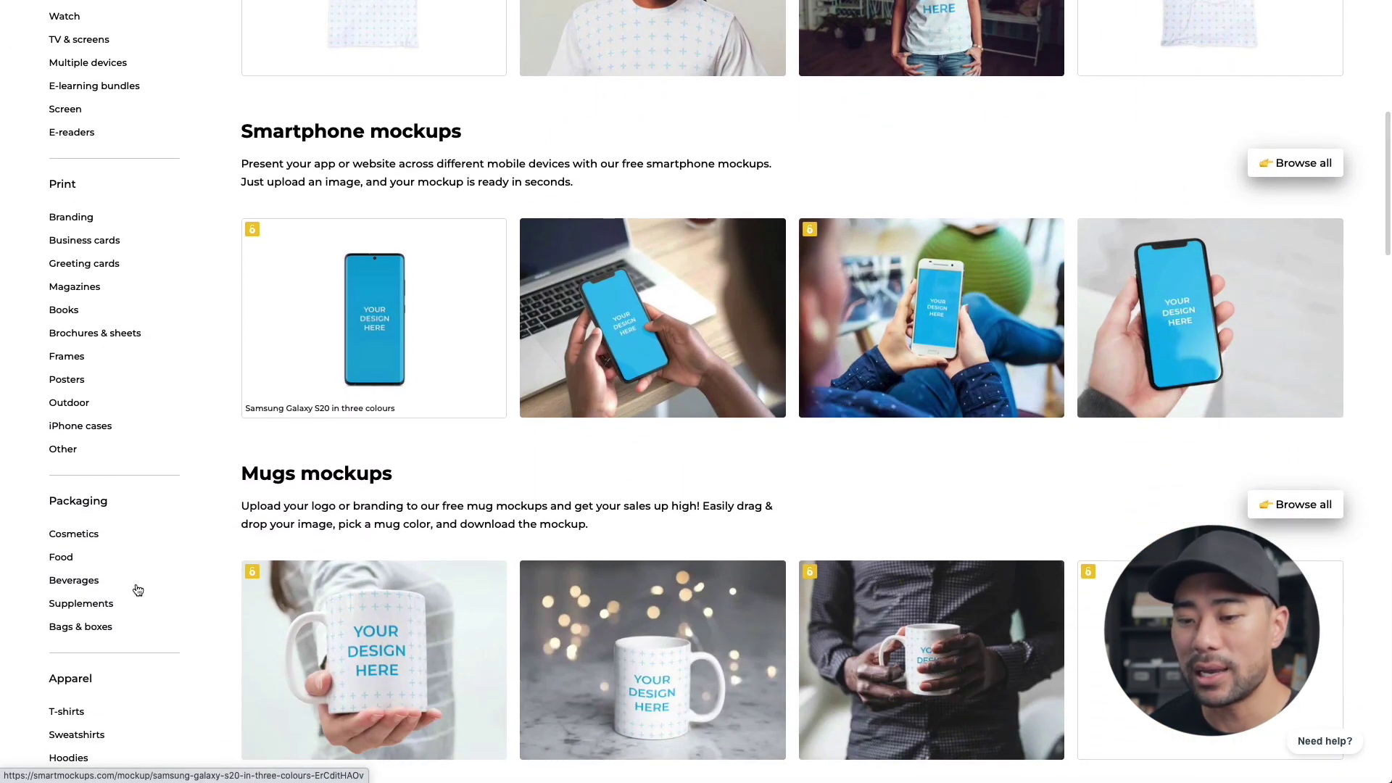
- Open the T-shirts category under Apparel and look through its mockups
scroll(127, 617, "down", 2)
scroll(127, 617, "down", 1)
left_click(78, 583)
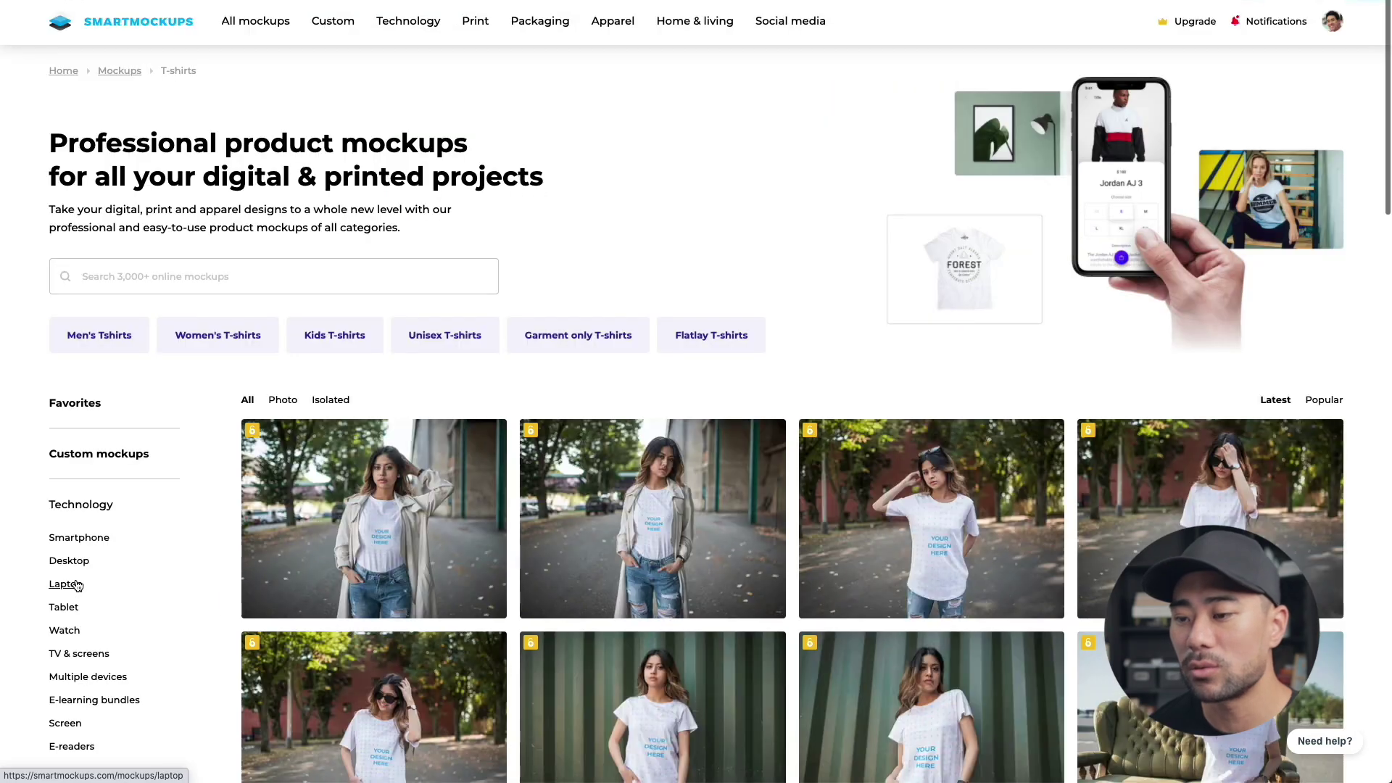
scroll(700, 295, "down", 4)
scroll(700, 295, "down", 7)
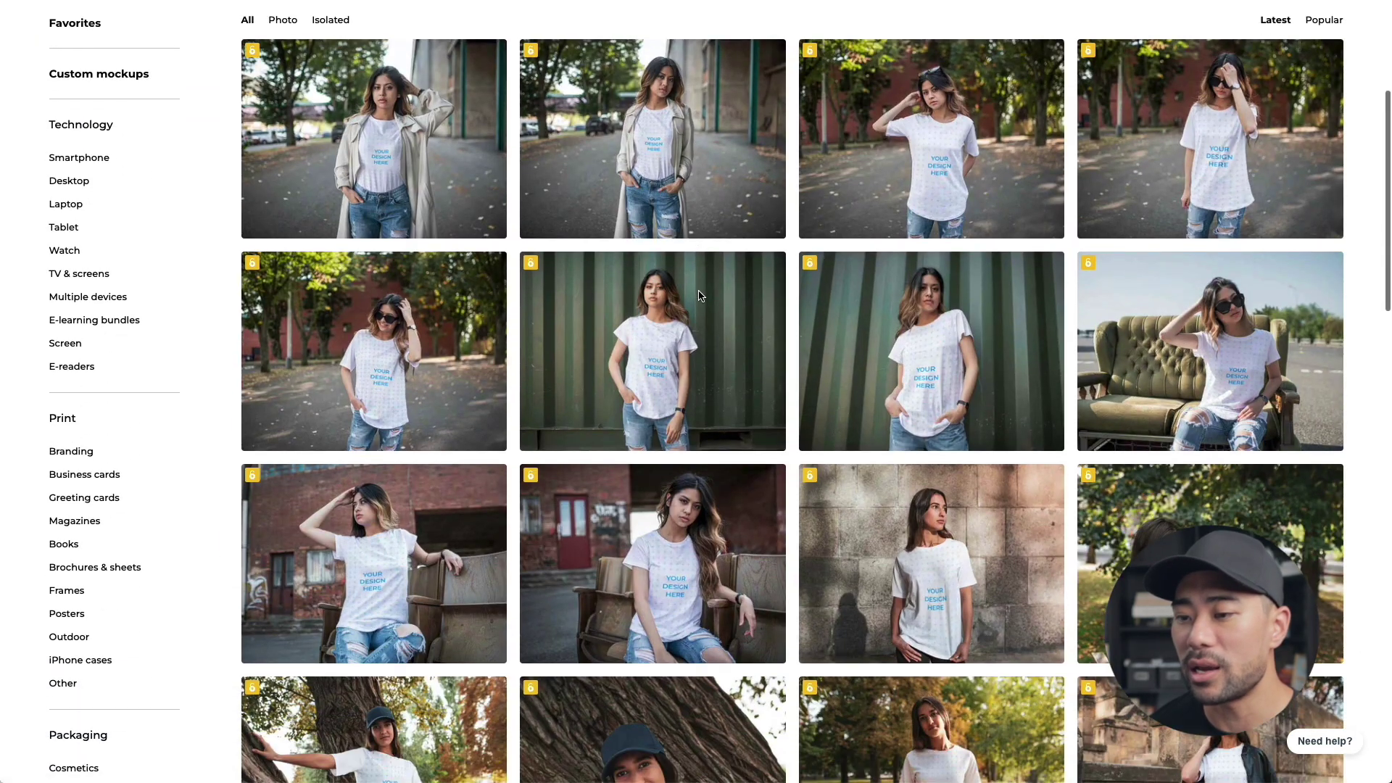
scroll(700, 295, "down", 15)
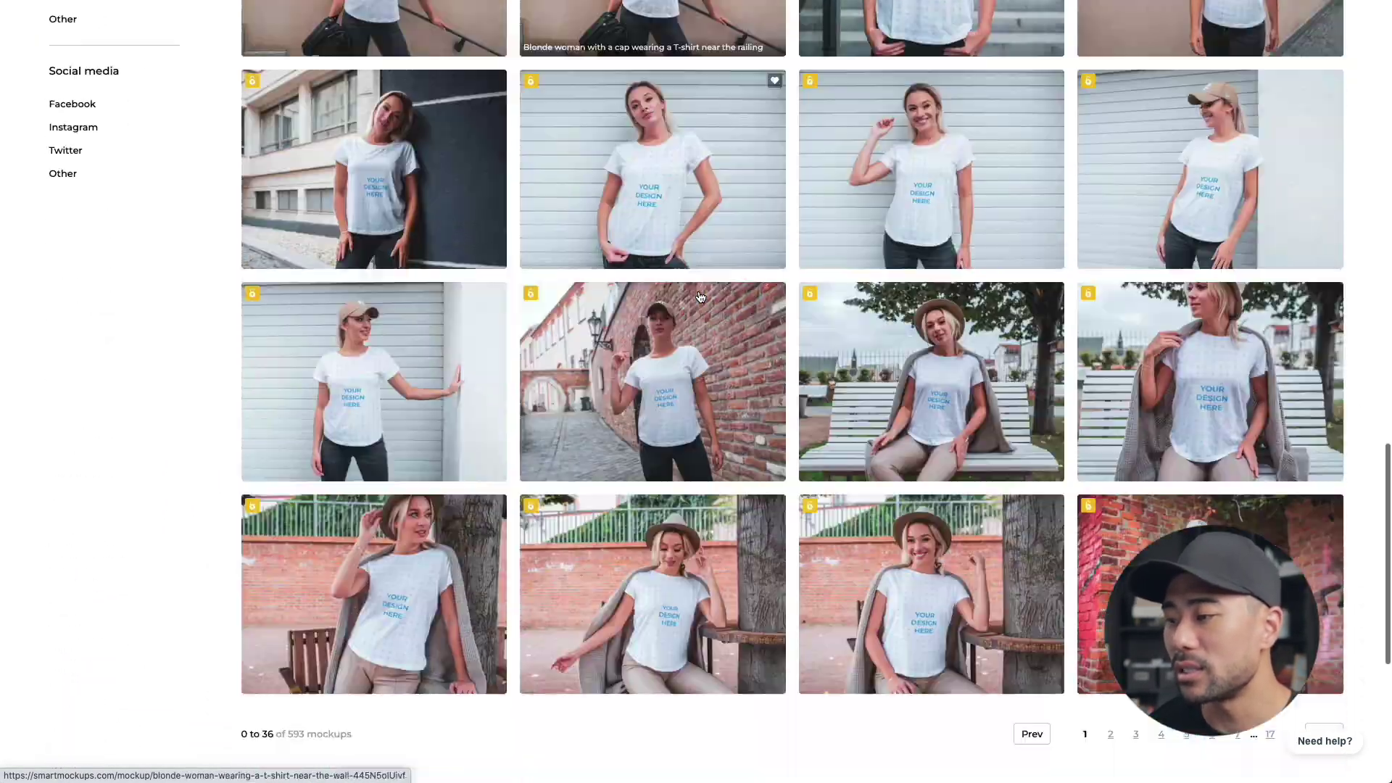
scroll(699, 295, "up", 20)
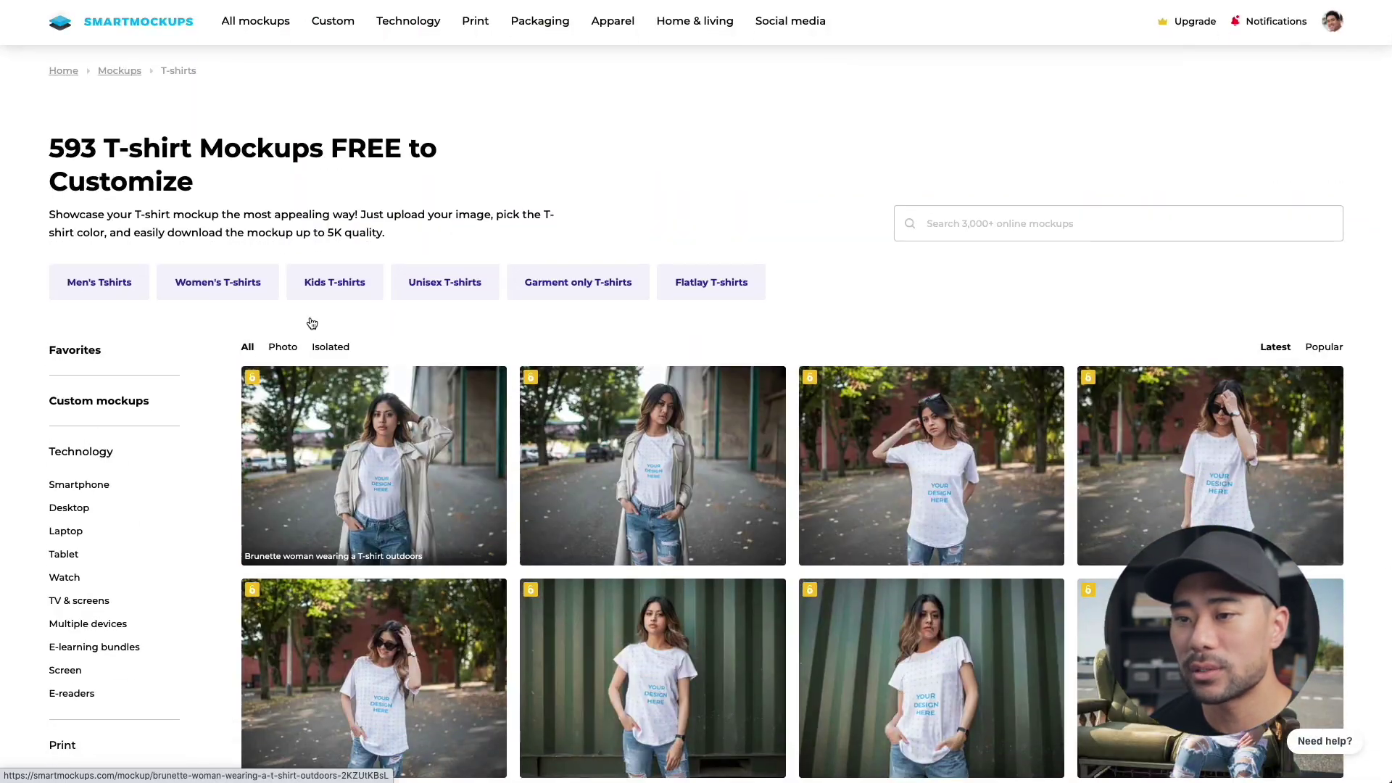
- Narrow the T-shirt mockups to the Men's Tshirts subcategory and look over the first designs
left_click(99, 288)
scroll(994, 290, "down", 5)
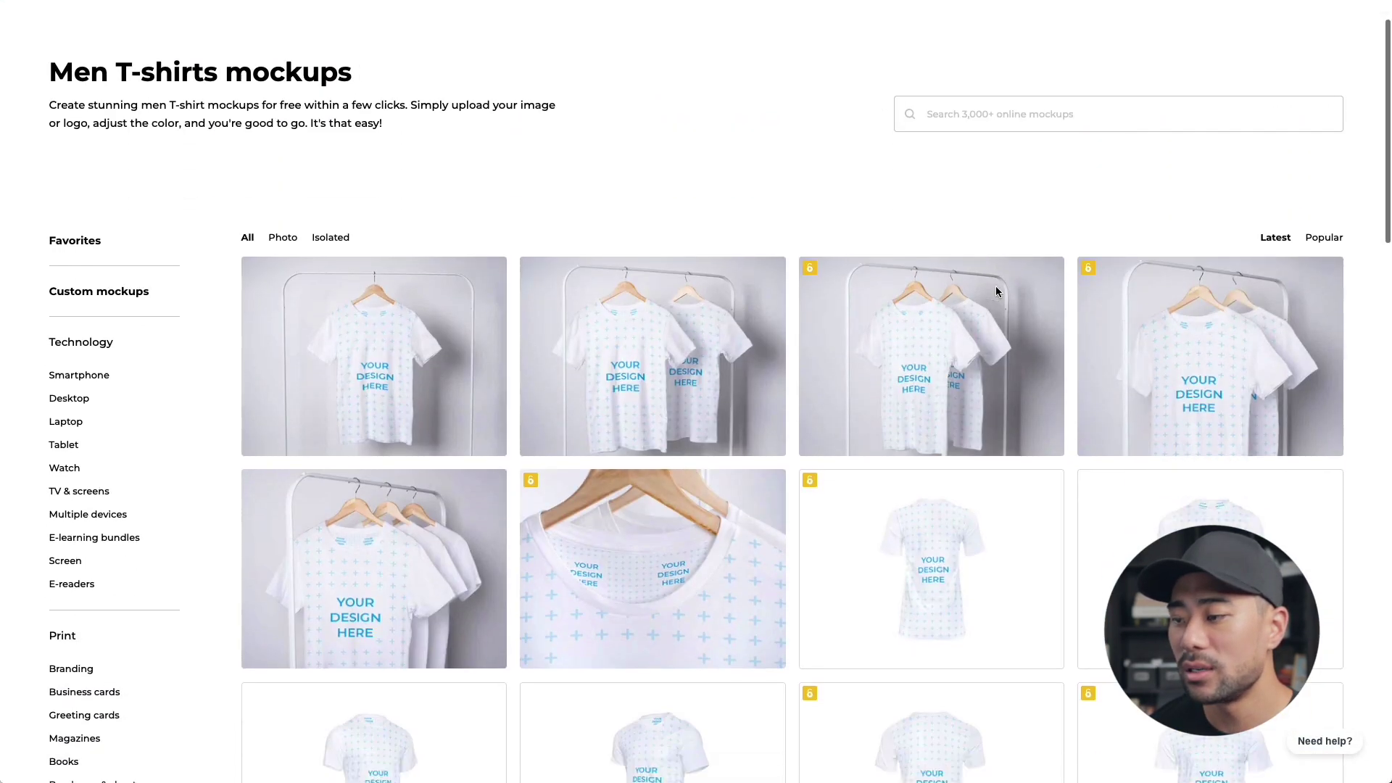
scroll(994, 290, "up", 5)
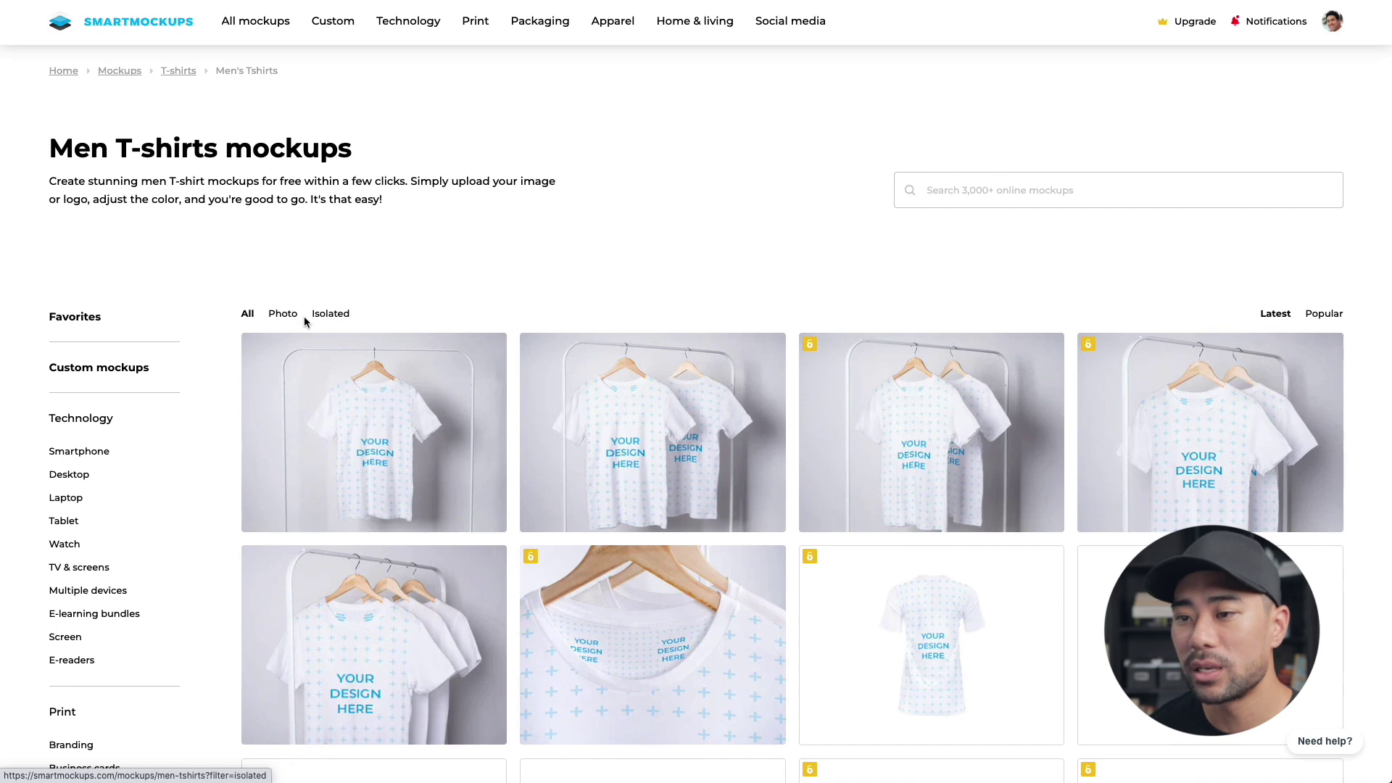
- View only the isolated men's T-shirt mockups, and return to the list of all types
left_click(331, 314)
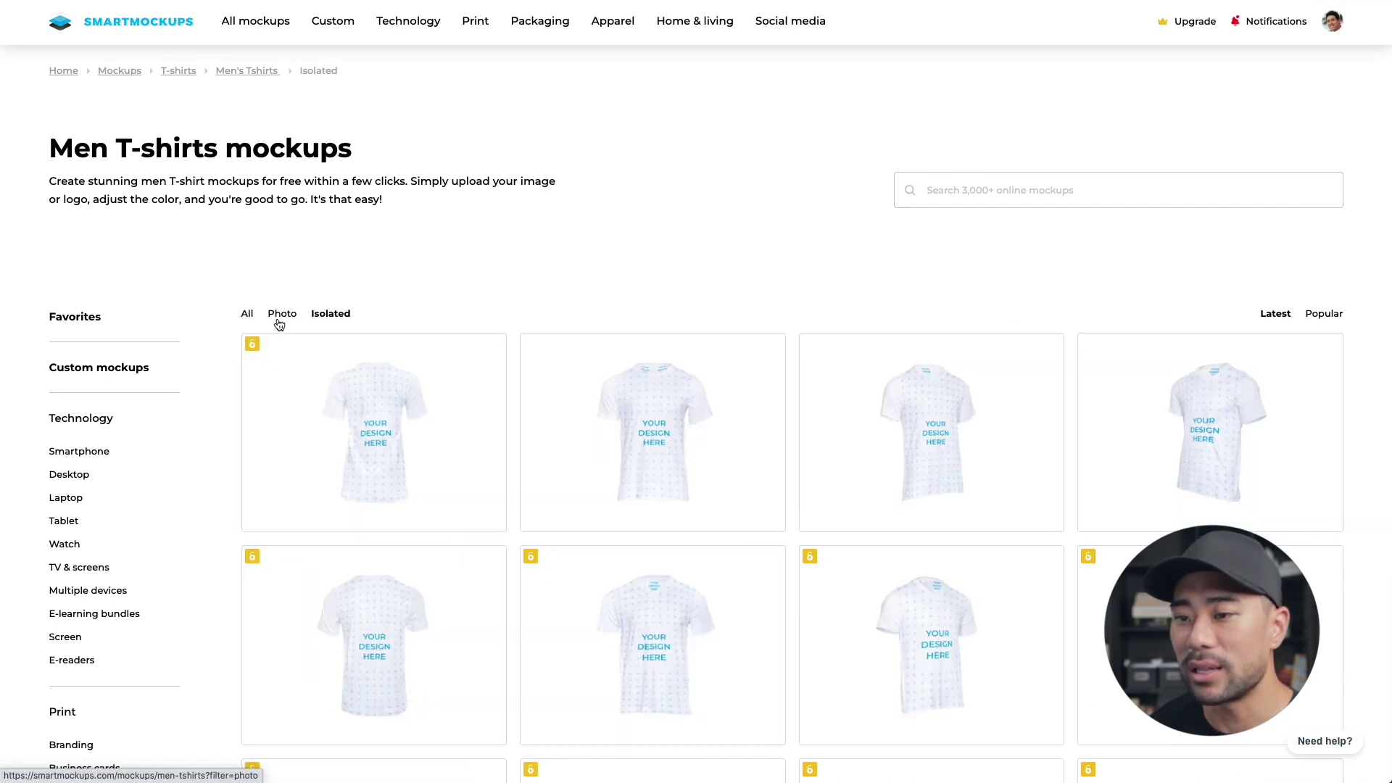
scroll(628, 512, "down", 1)
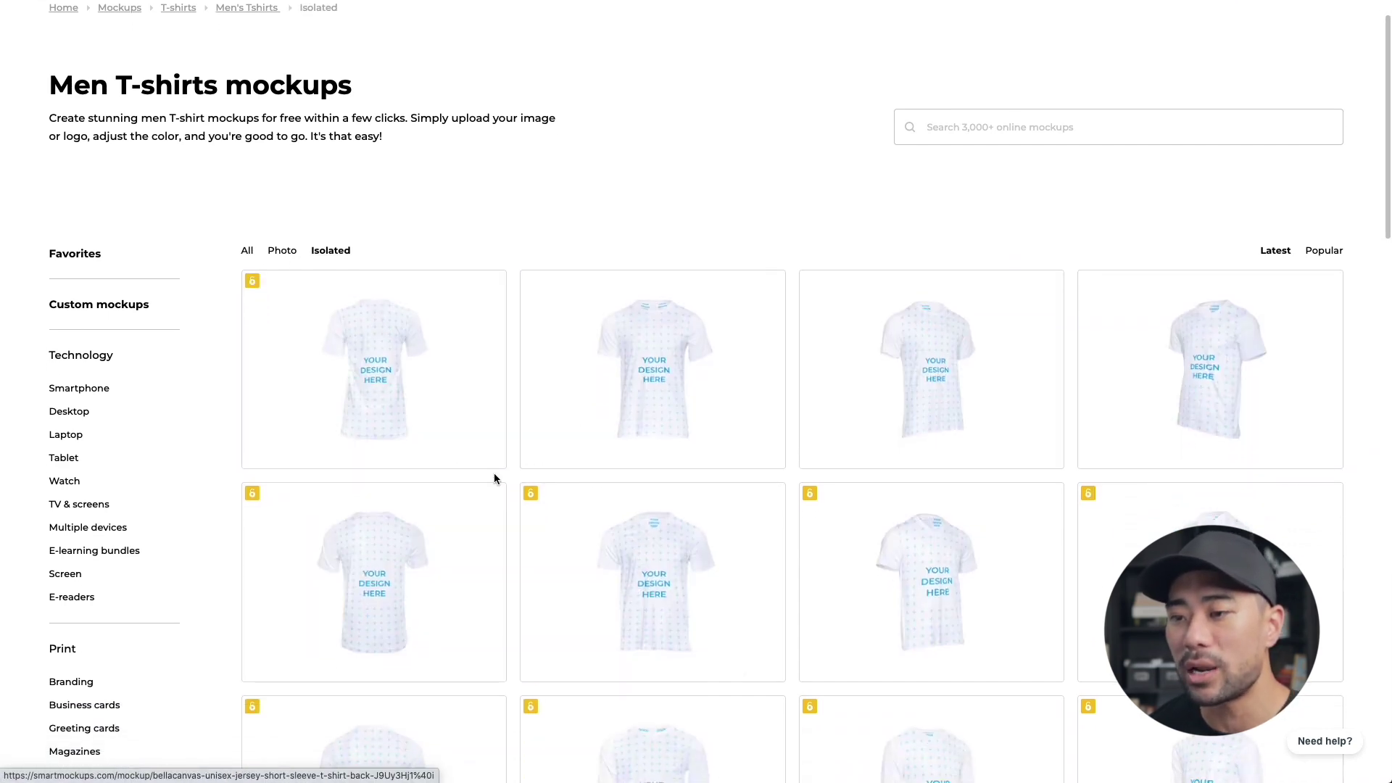
left_click(249, 250)
- Look through all men's T-shirt mockups down to the end of the first results page
scroll(797, 428, "down", 10)
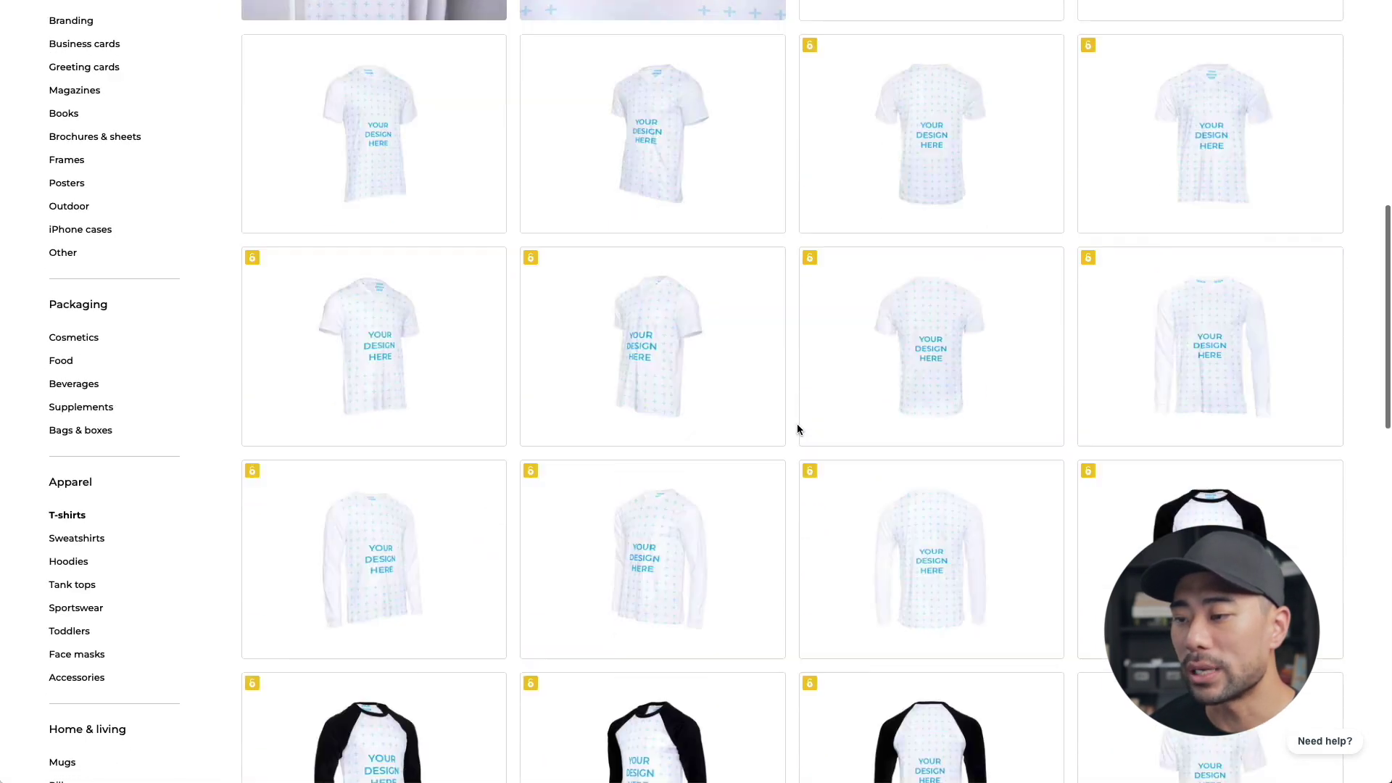
scroll(797, 429, "down", 13)
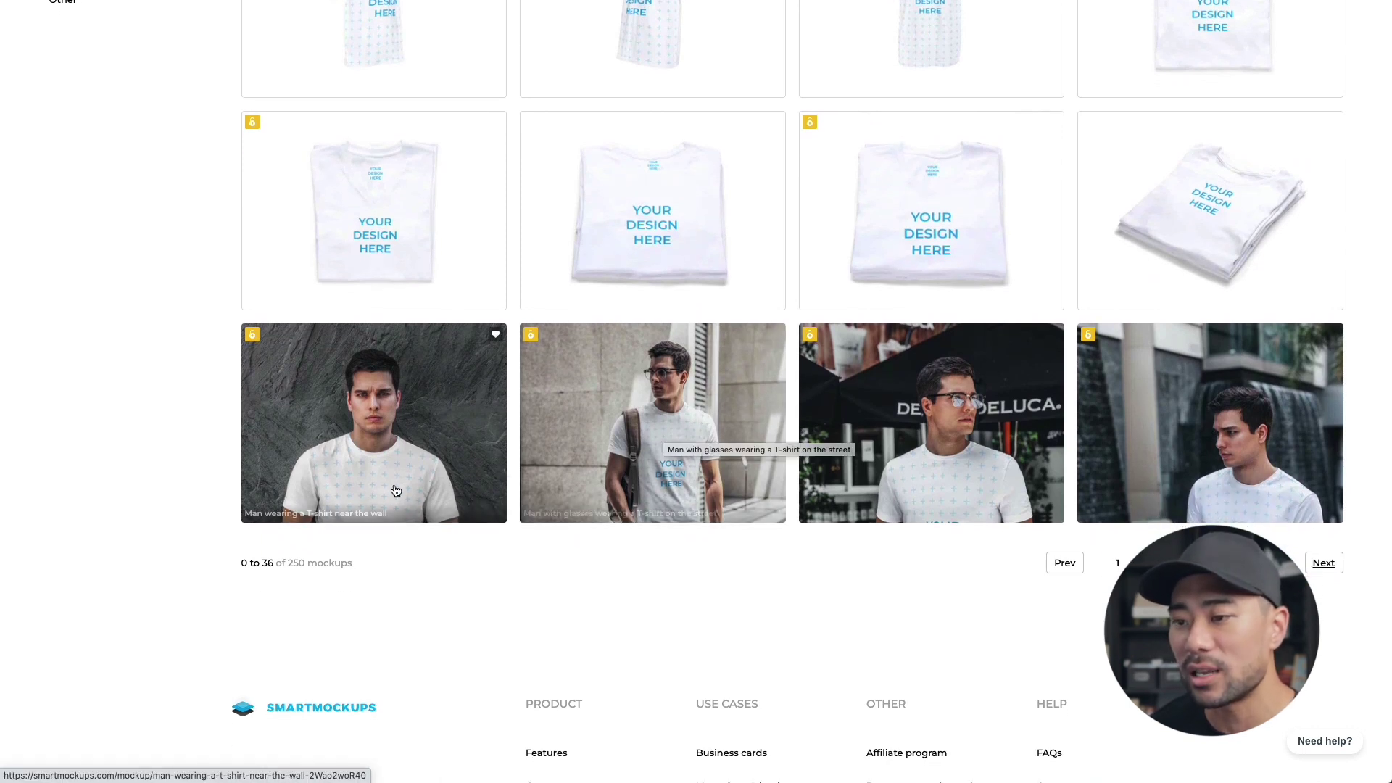
scroll(764, 463, "down", 1)
scroll(763, 464, "down", 1)
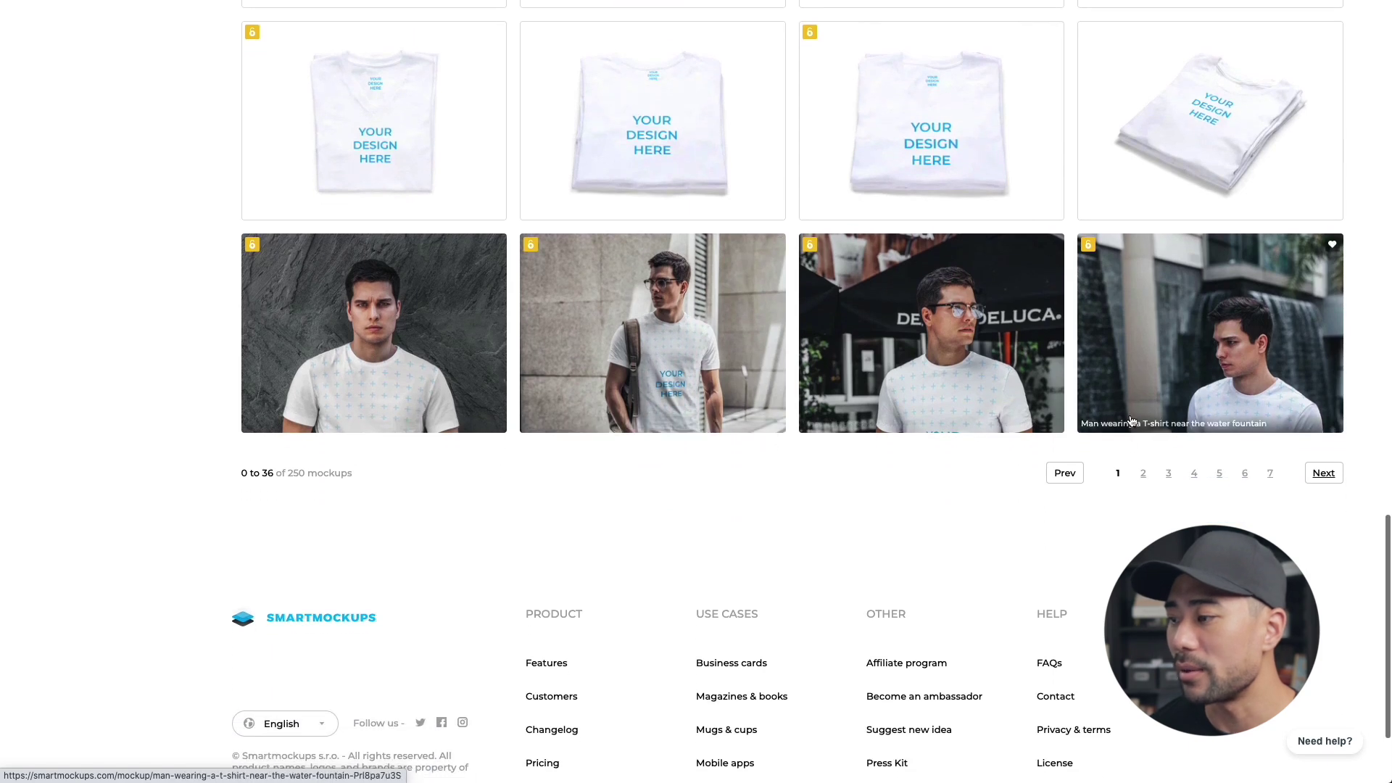
- Open page 2 of the men's T-shirt mockups and look through the photos of men wearing T-shirts
left_click(1144, 473)
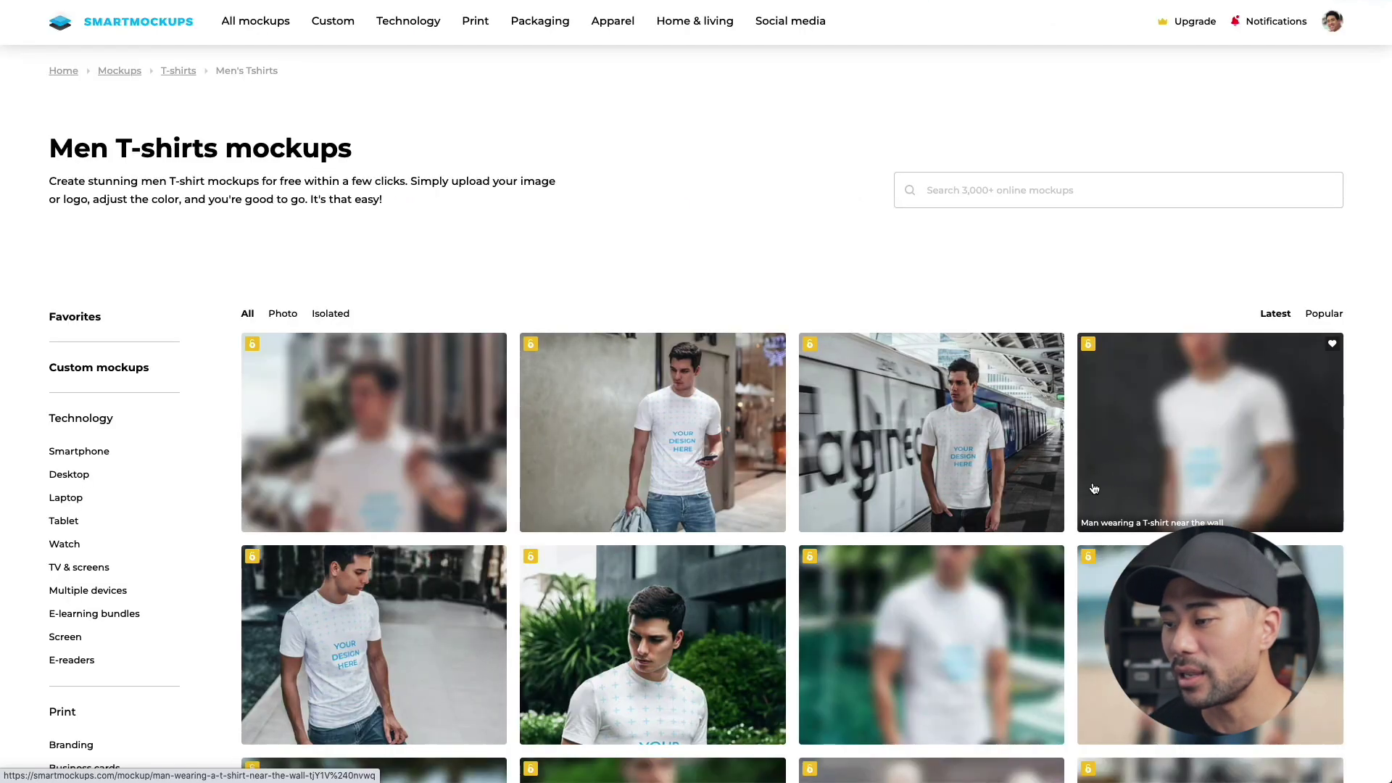
scroll(847, 506, "down", 5)
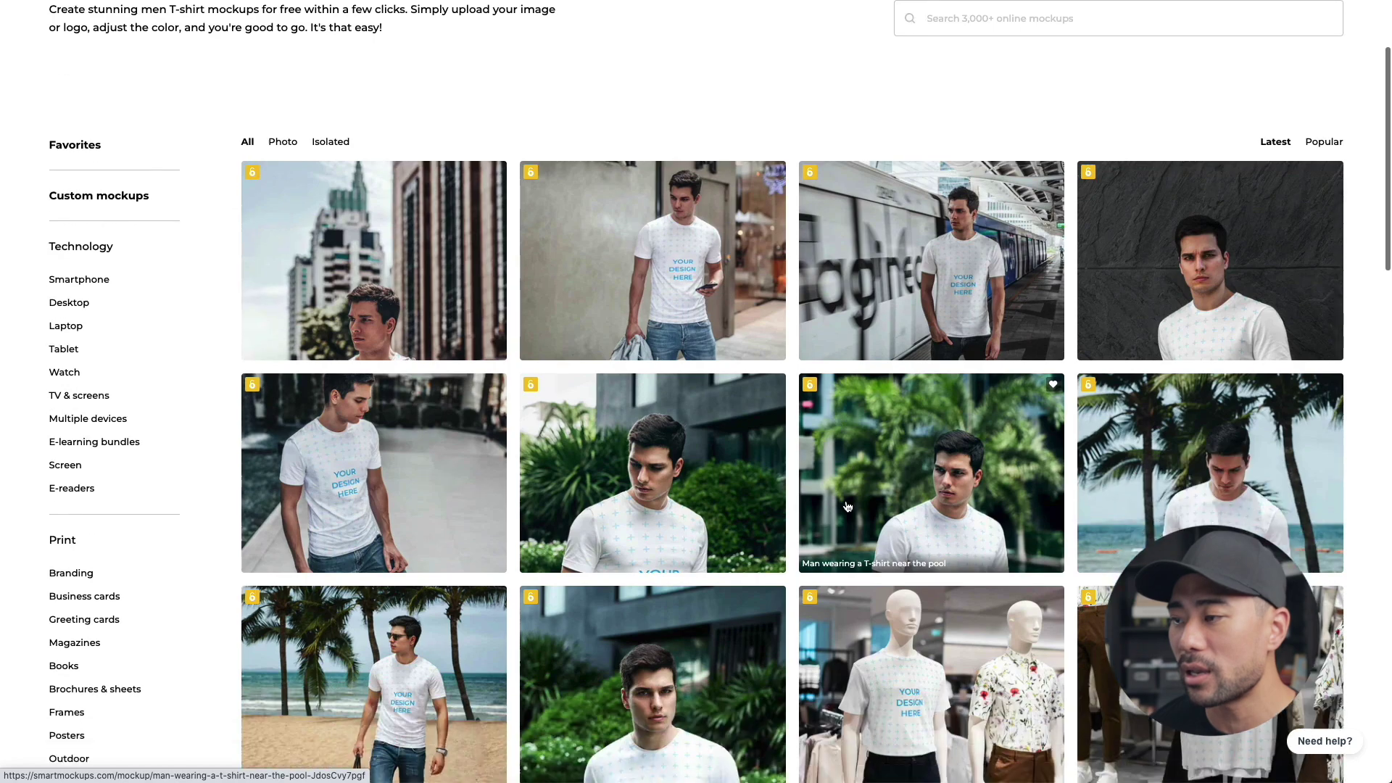
scroll(847, 506, "down", 2)
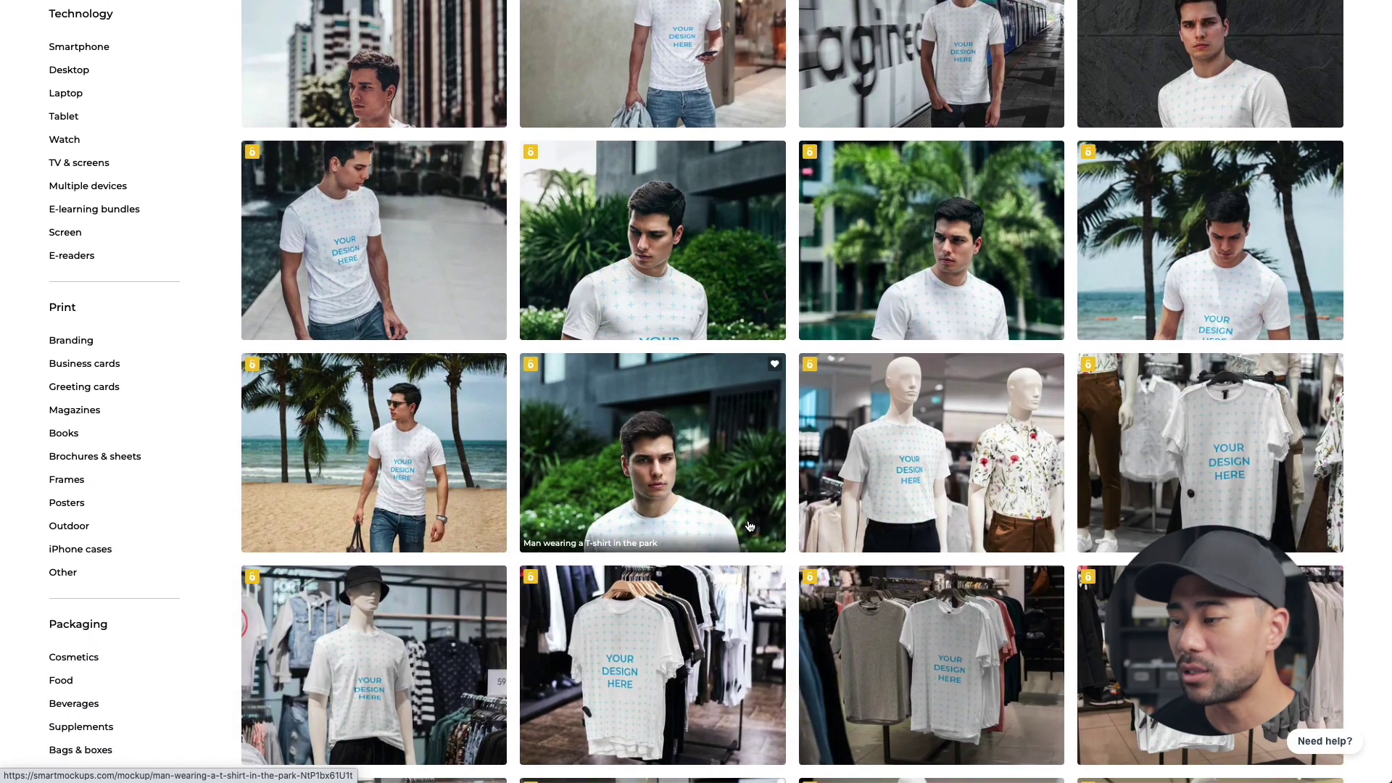
scroll(749, 523, "down", 6)
scroll(749, 523, "up", 13)
scroll(747, 526, "down", 3)
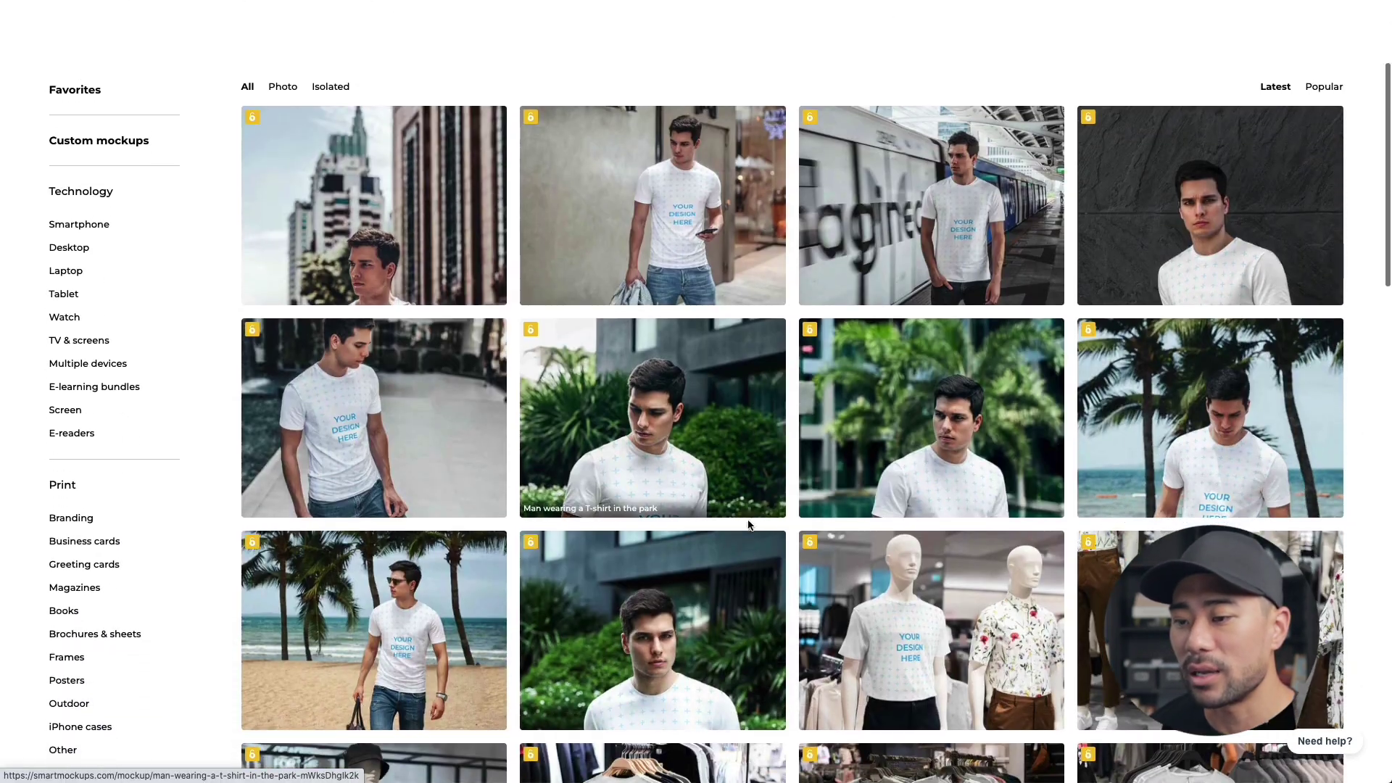
scroll(386, 688, "down", 1)
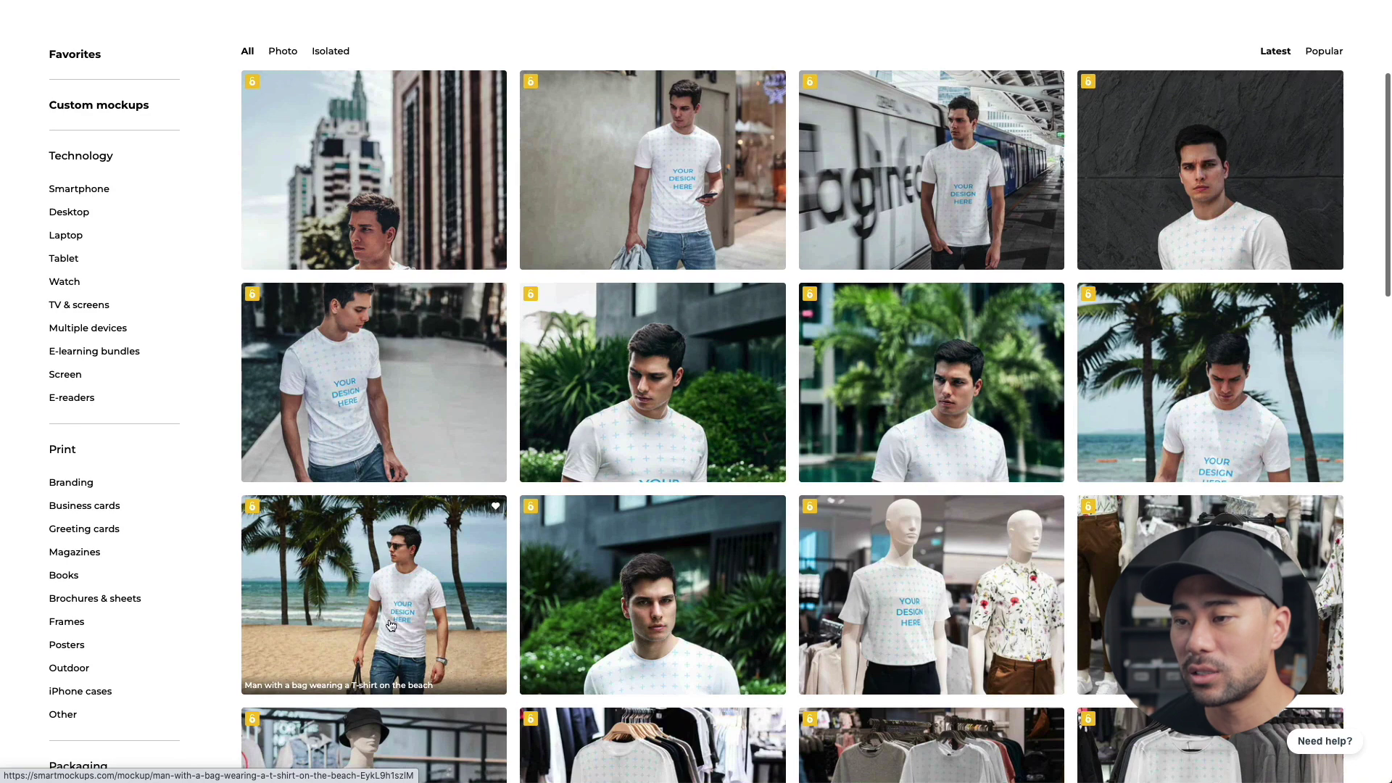
left_click(399, 410)
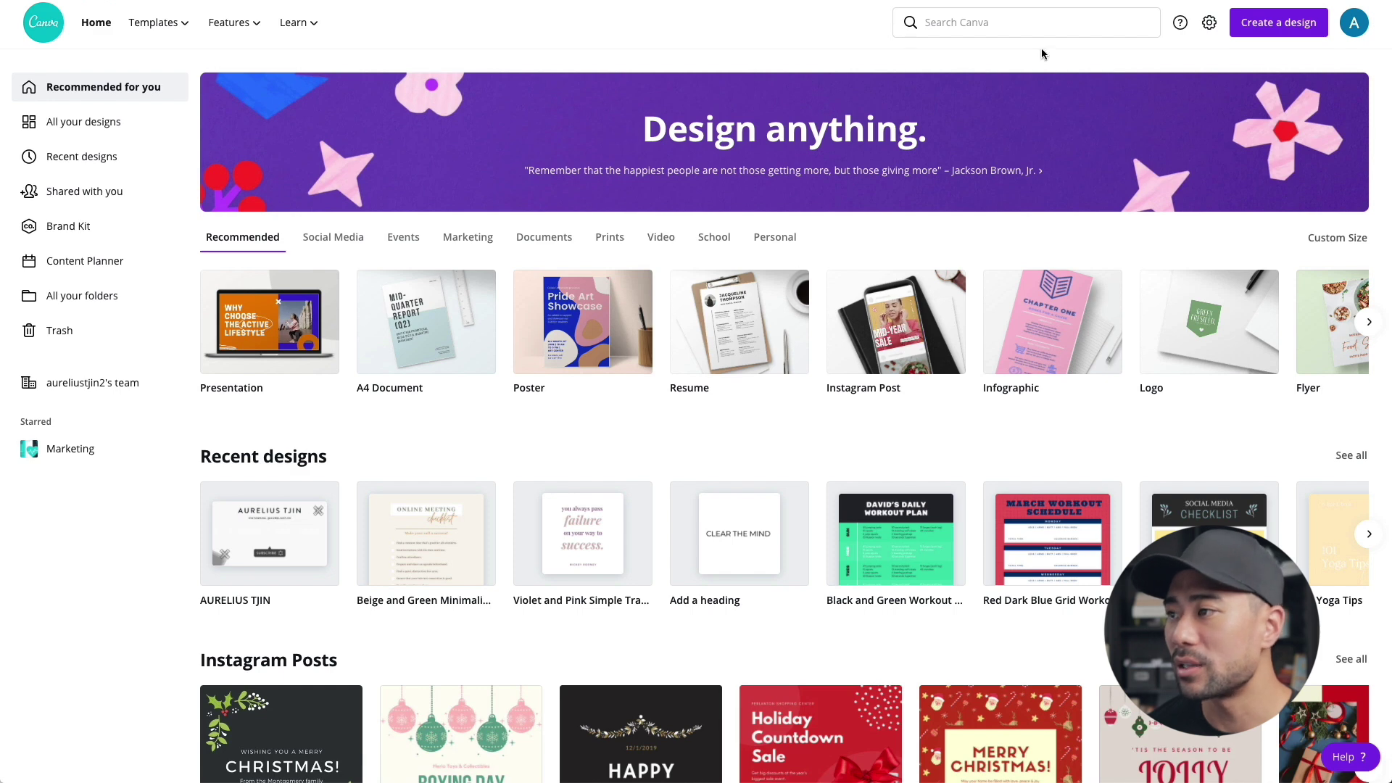
- Switch to Canva, search for "logo" and look over the Logo templates
left_click(1066, 23)
type("logo")
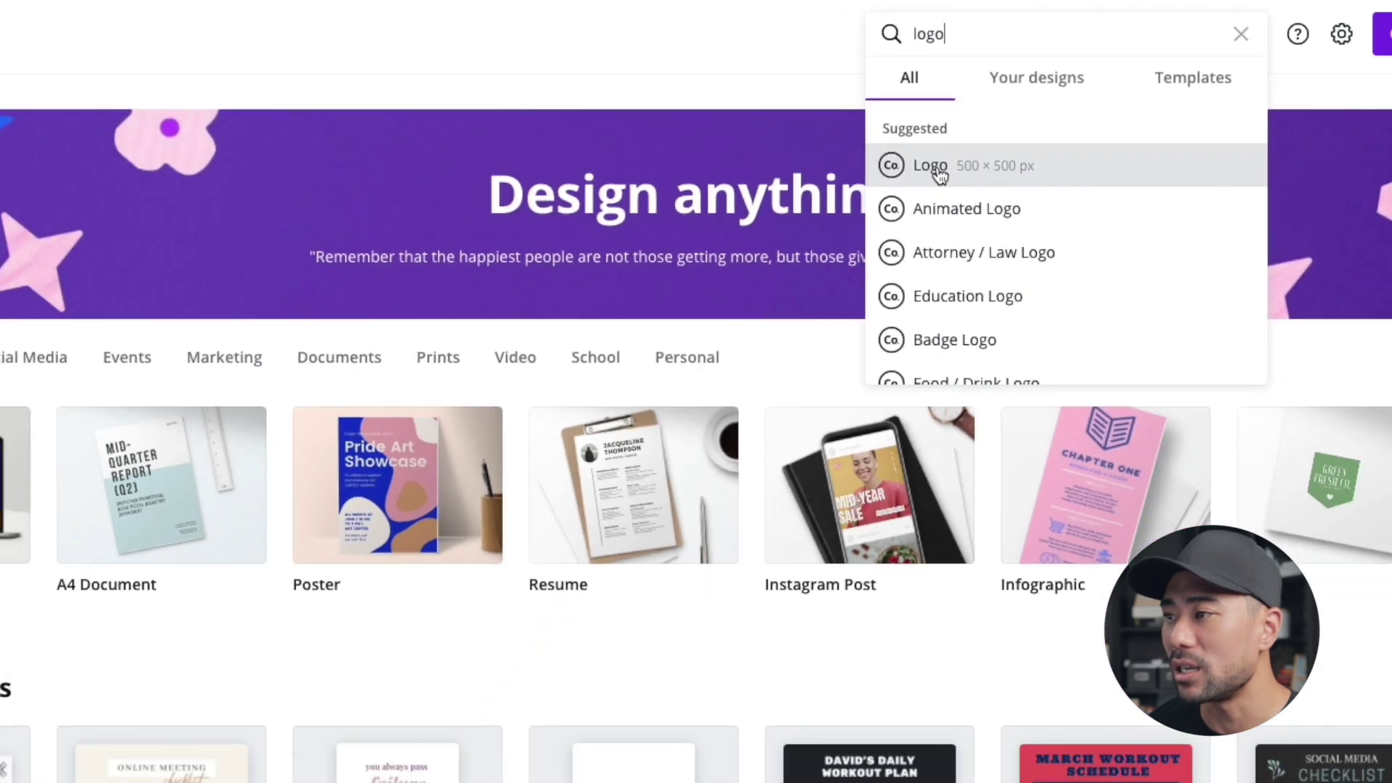
left_click(939, 225)
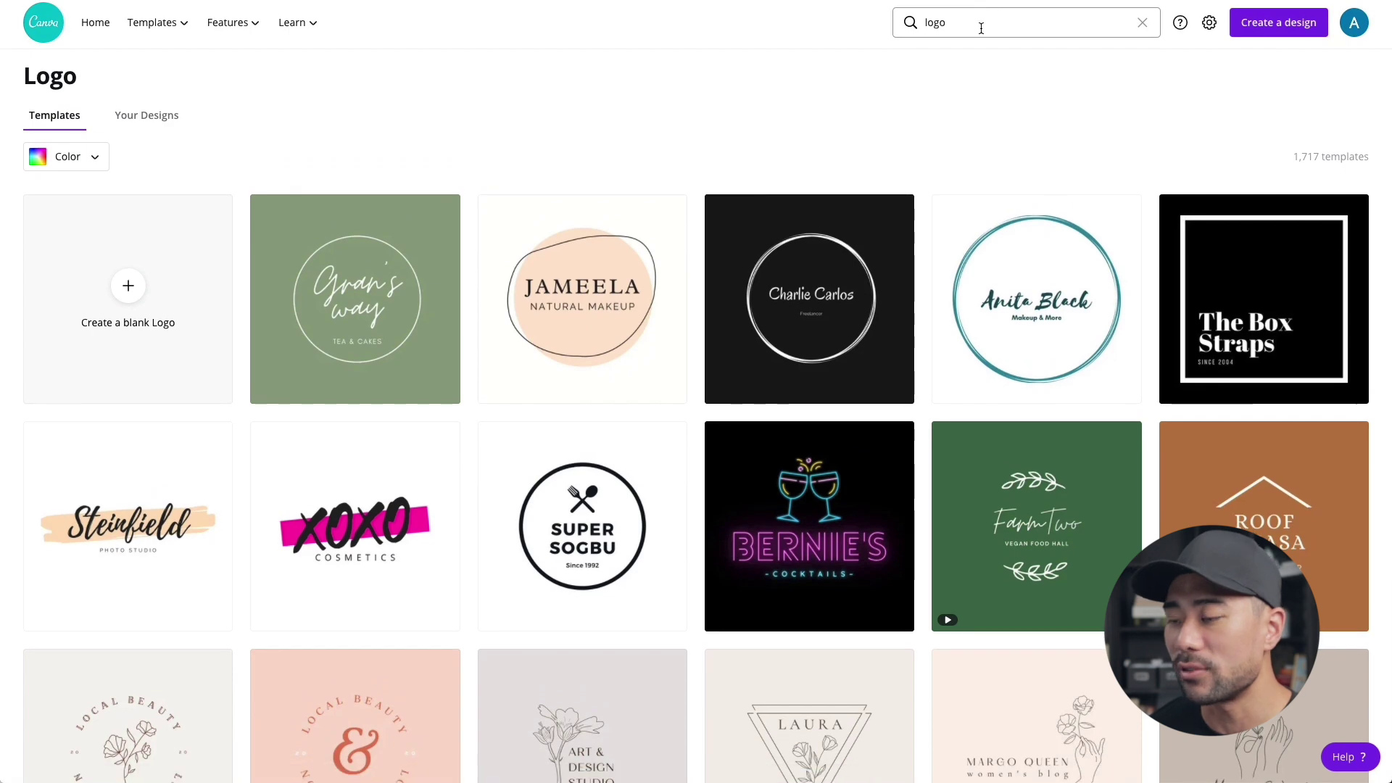
scroll(757, 272, "down", 5)
scroll(758, 272, "up", 5)
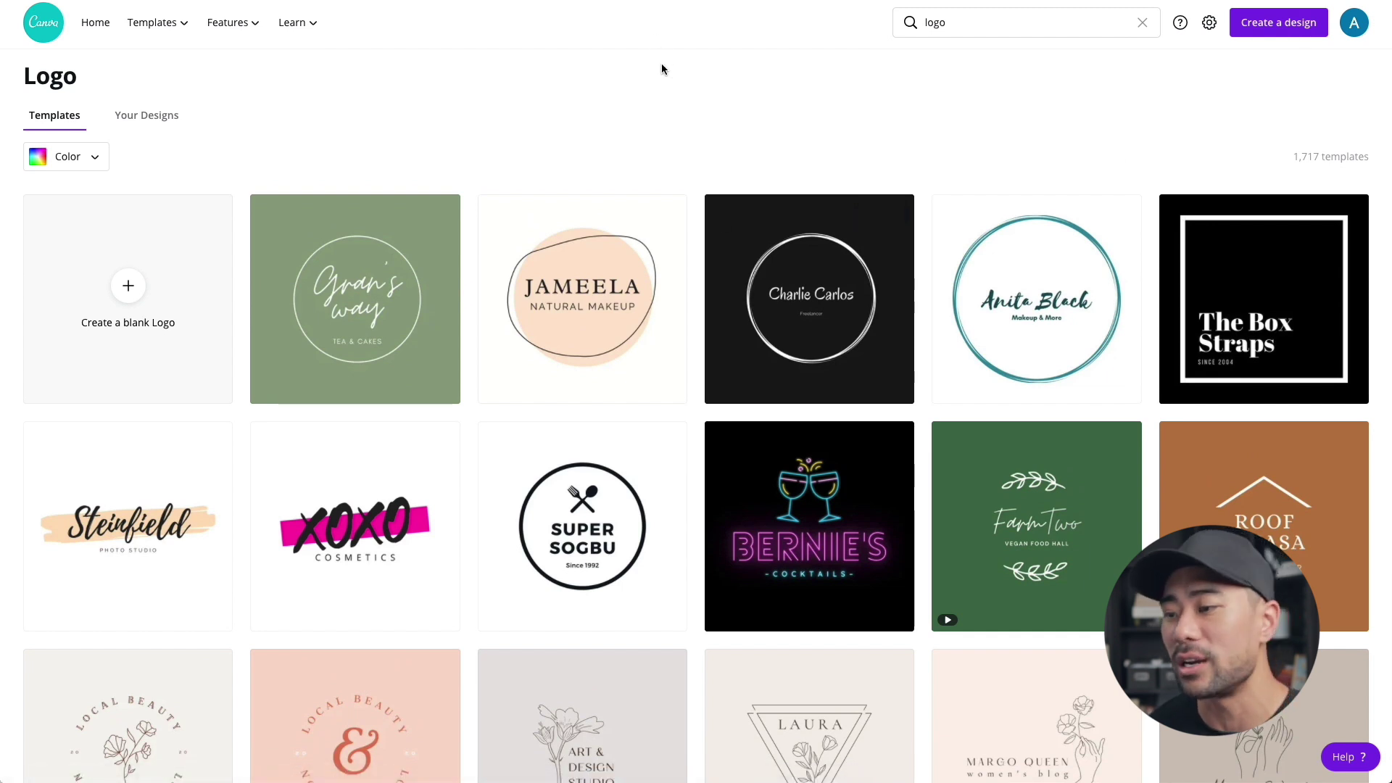
- Open the circular Super Sogbu restaurant logo template in the editor and try selecting its name text
left_click(587, 500)
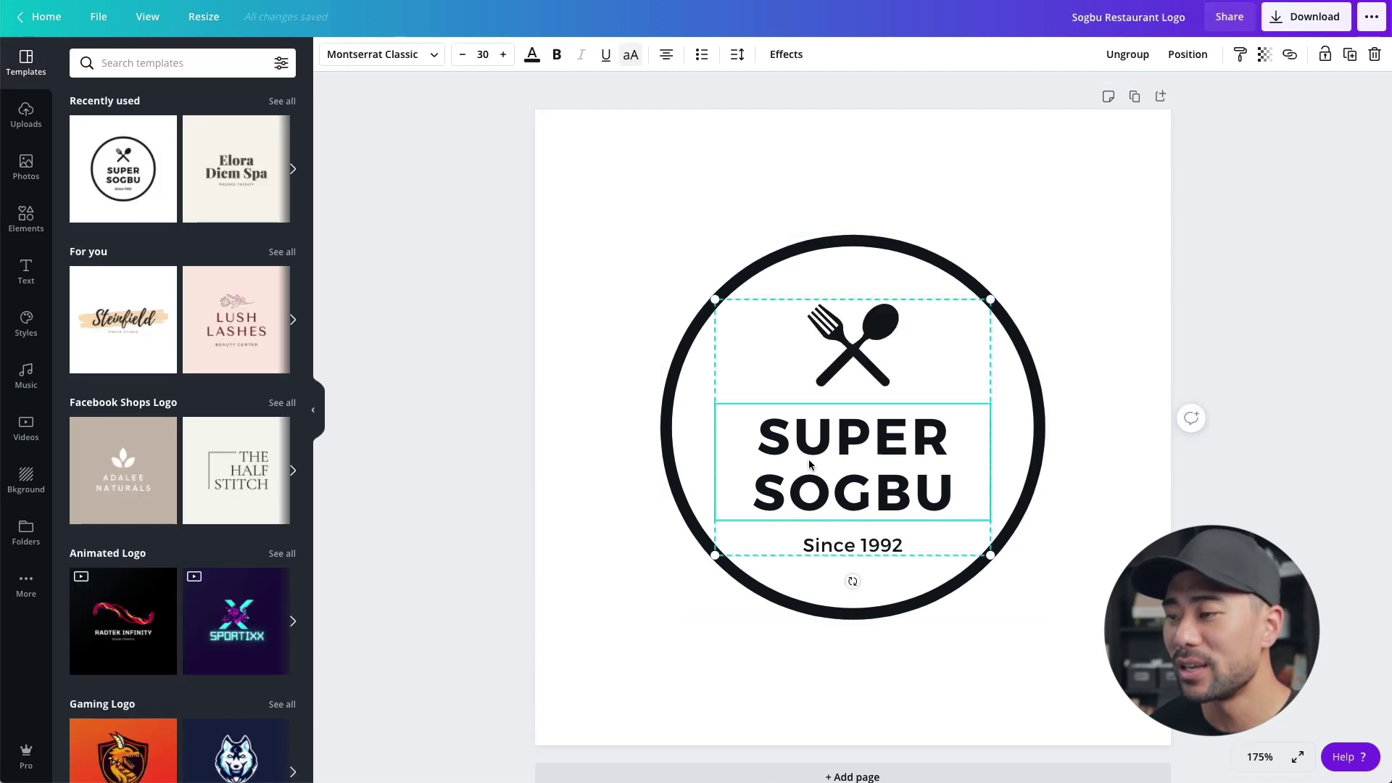
key("ctrl+a")
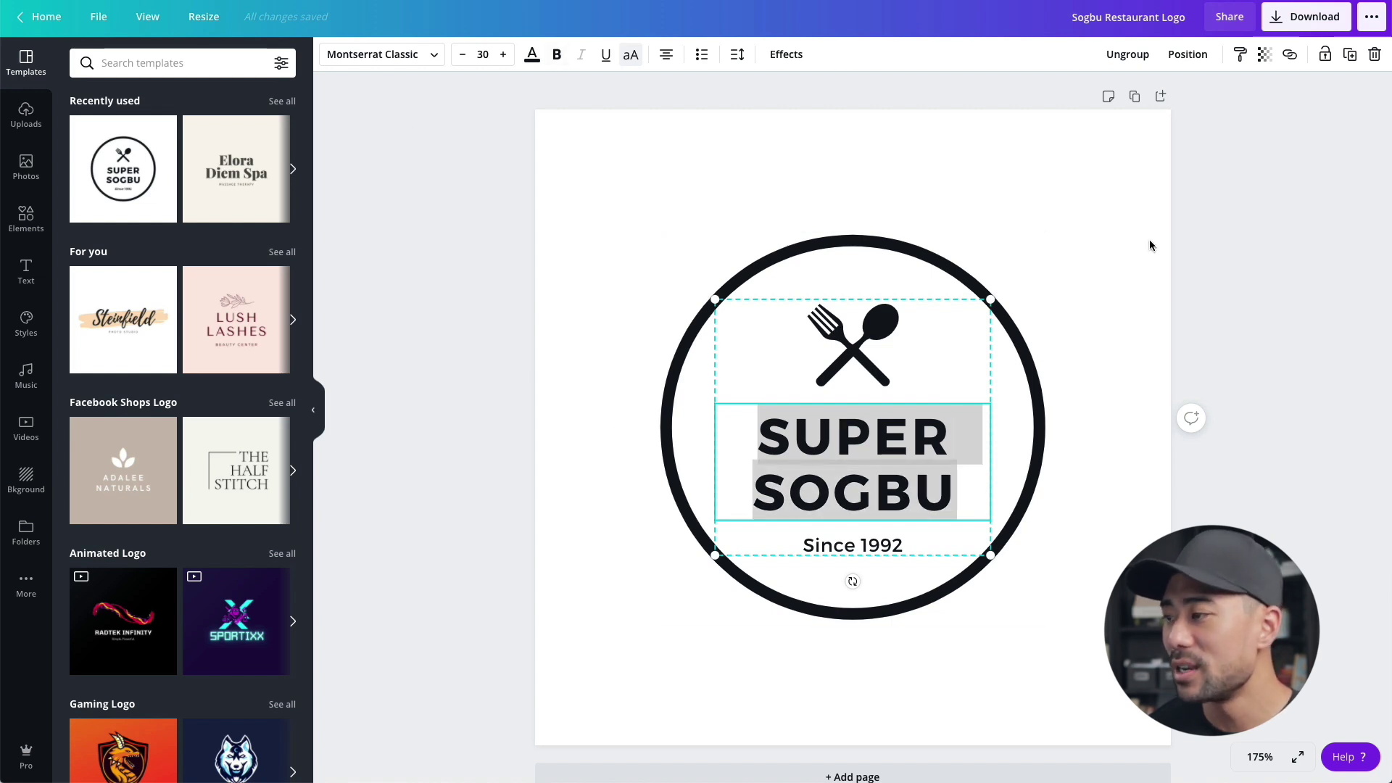
left_click(1228, 253)
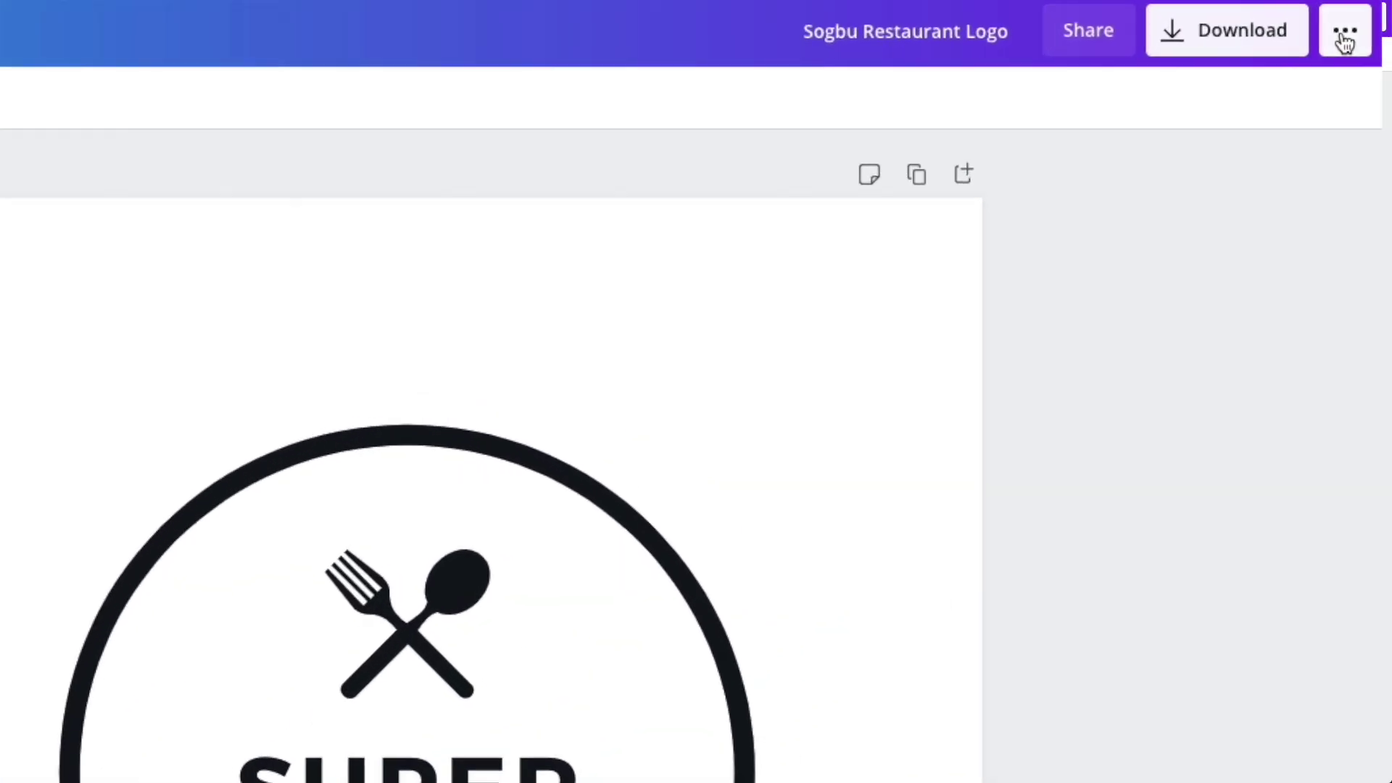
- Publish the logo design from Canva to Smartmockups and open the saved design there in a new browser tab
left_click(1368, 22)
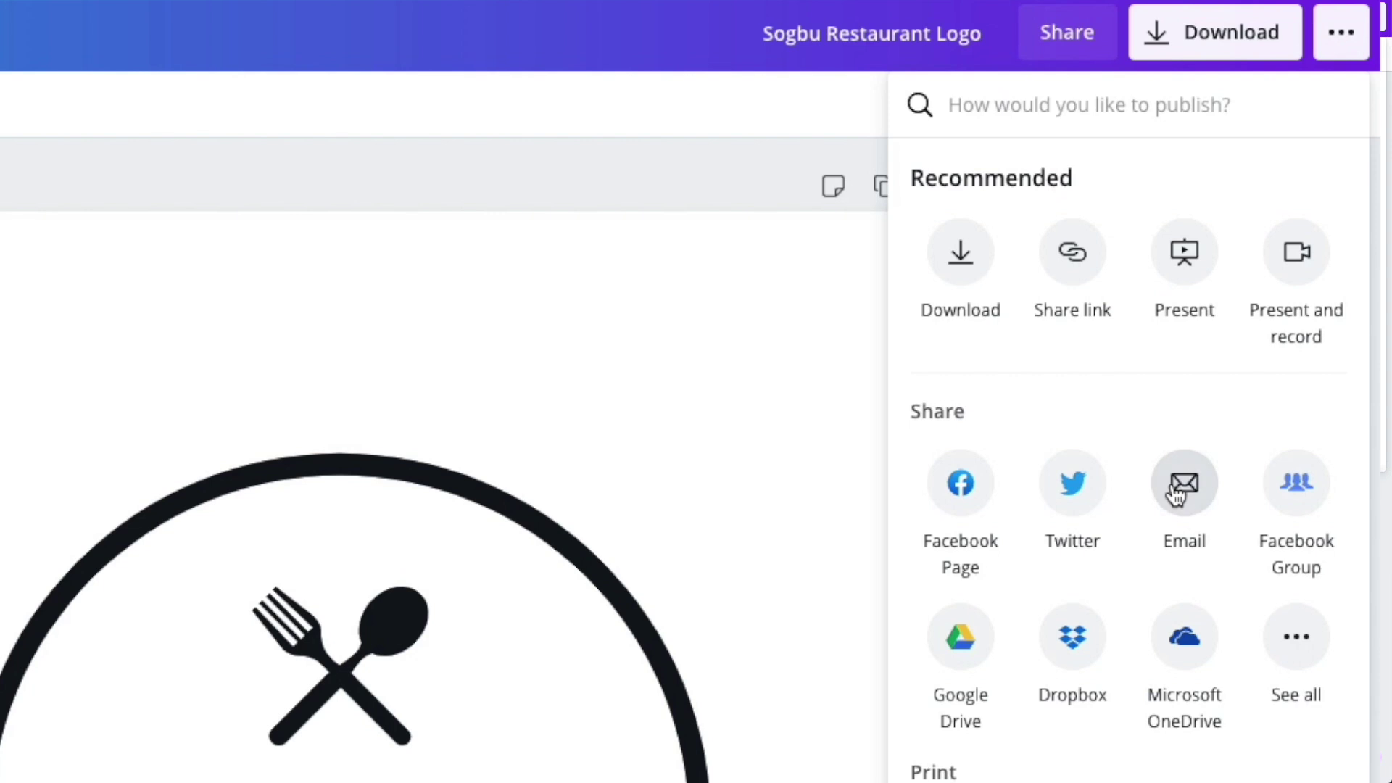
scroll(1179, 490, "down", 1)
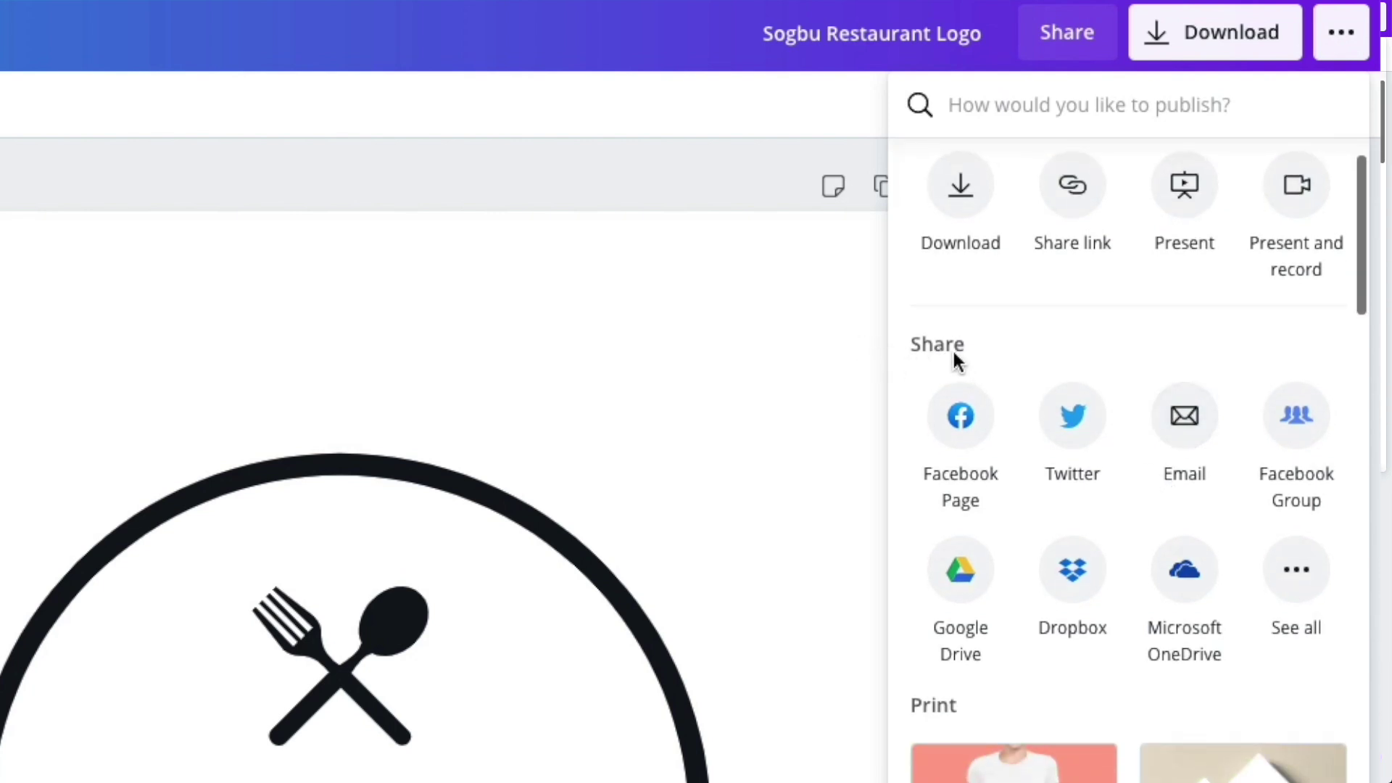
left_click(1296, 583)
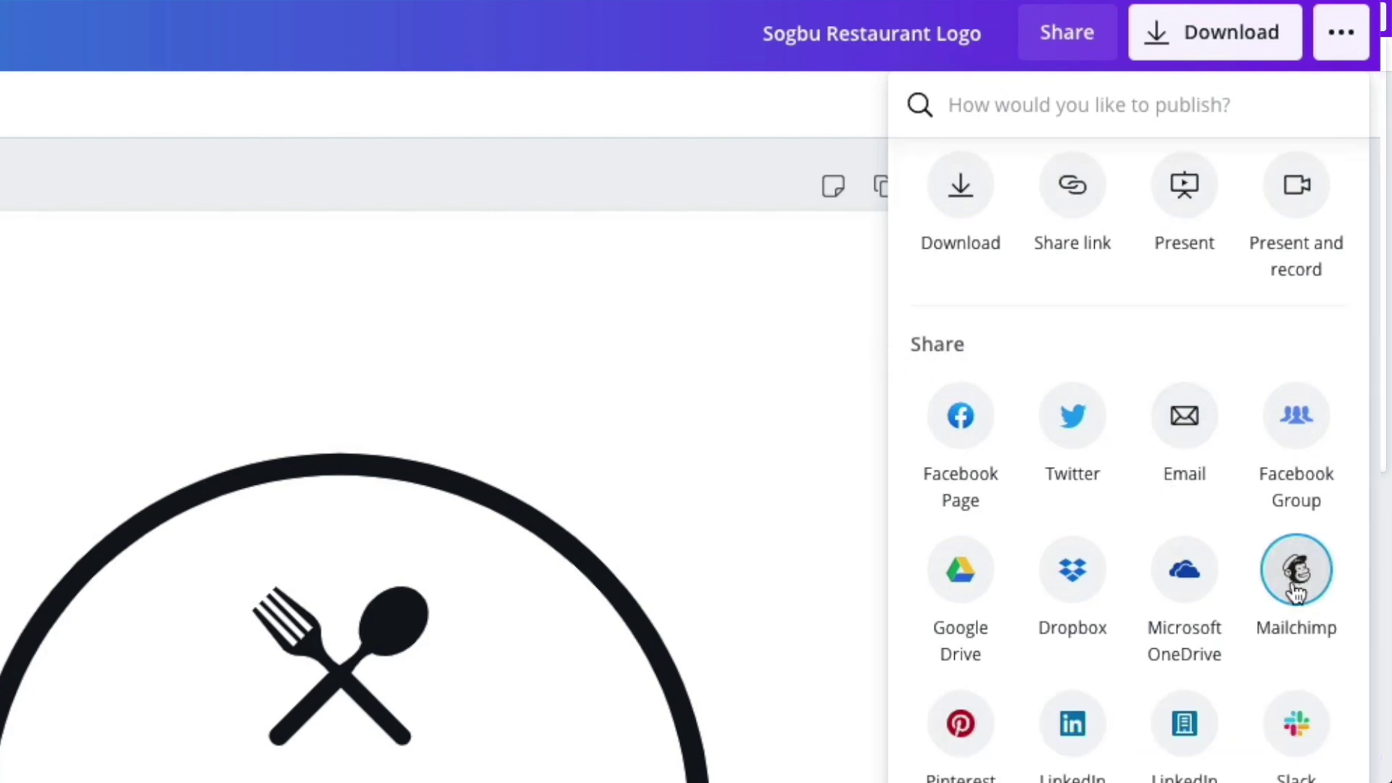
scroll(1183, 666, "down", 6)
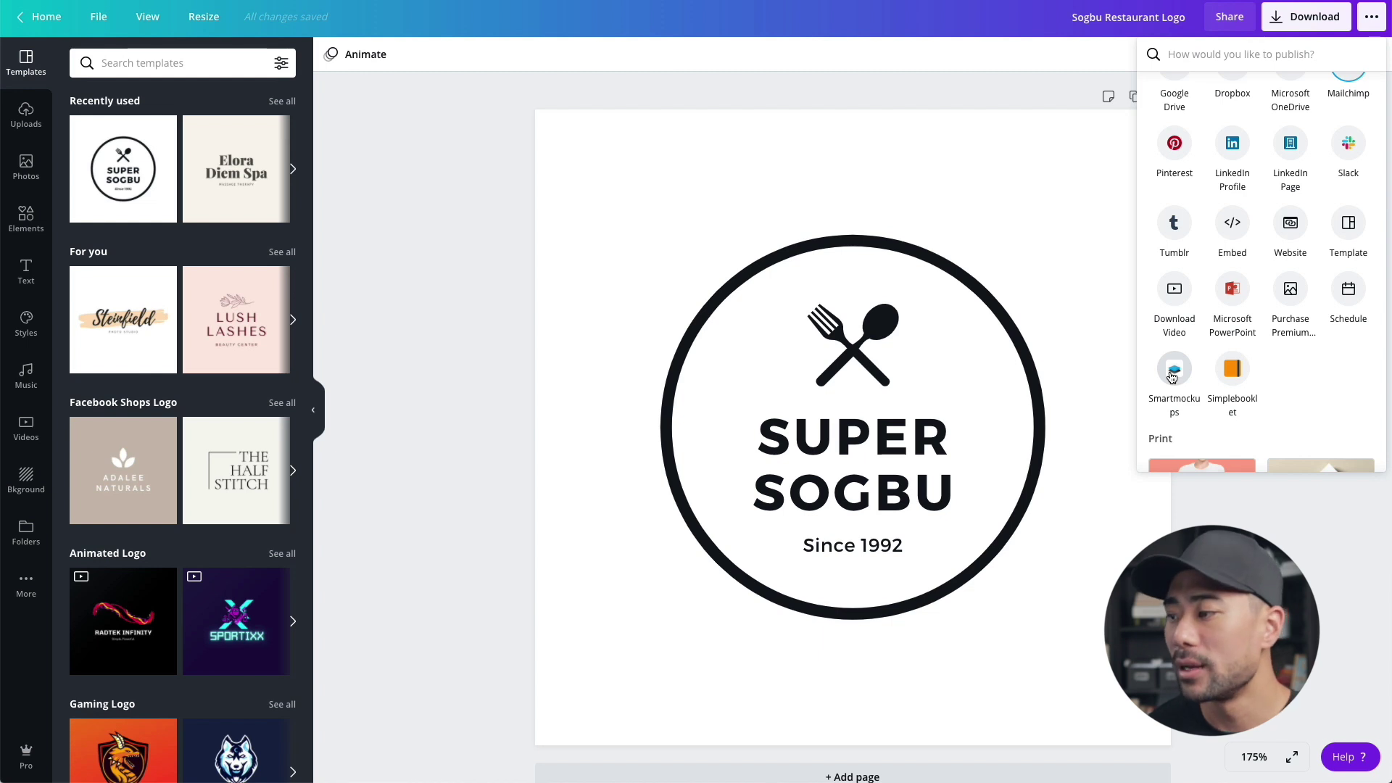
left_click(1172, 372)
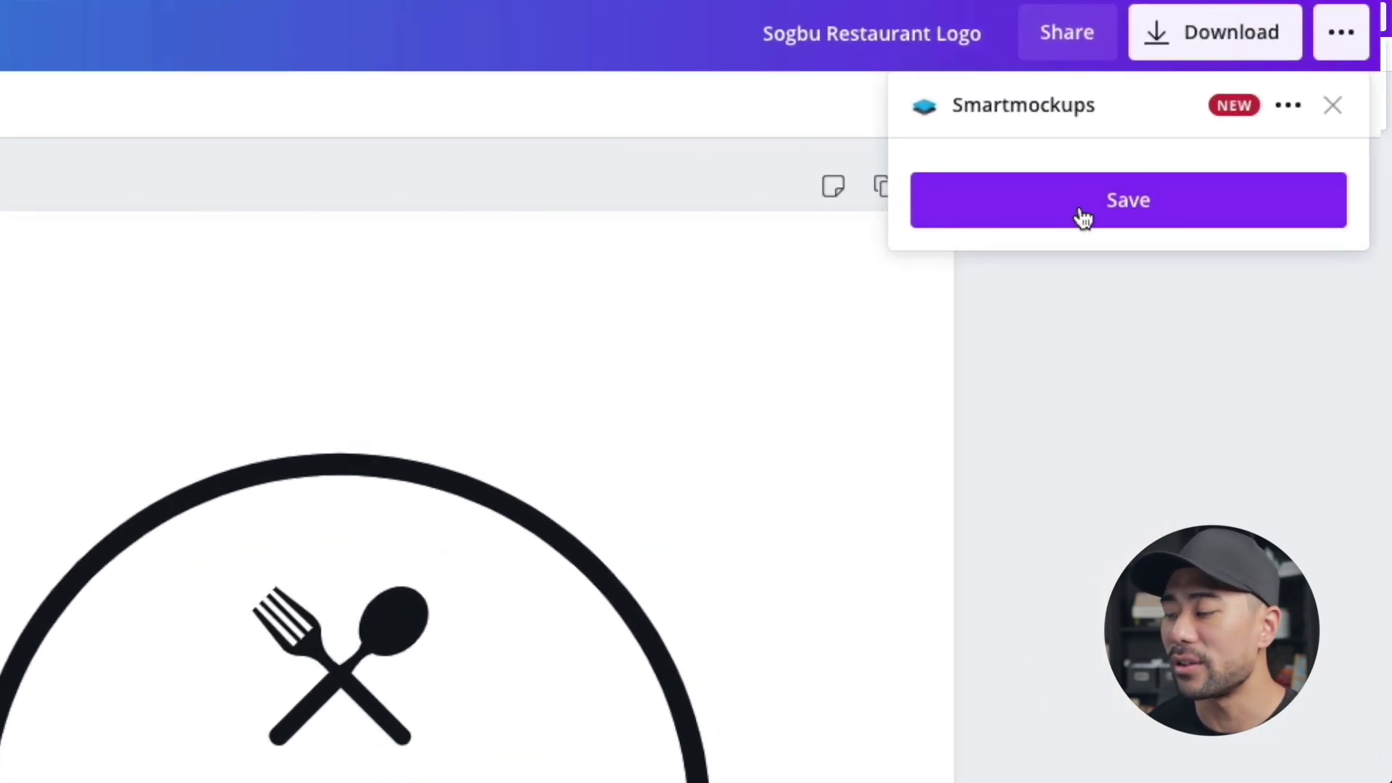
left_click(1083, 216)
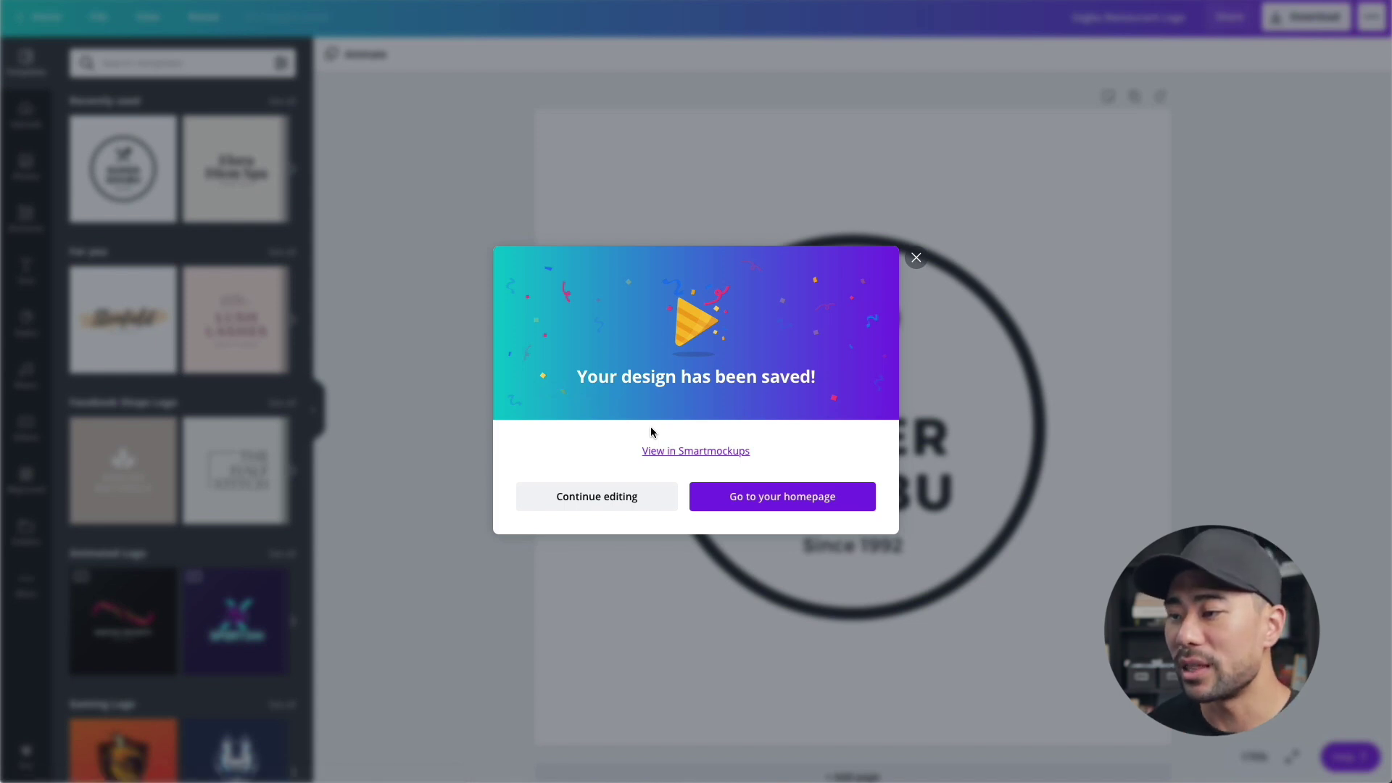
right_click(677, 454)
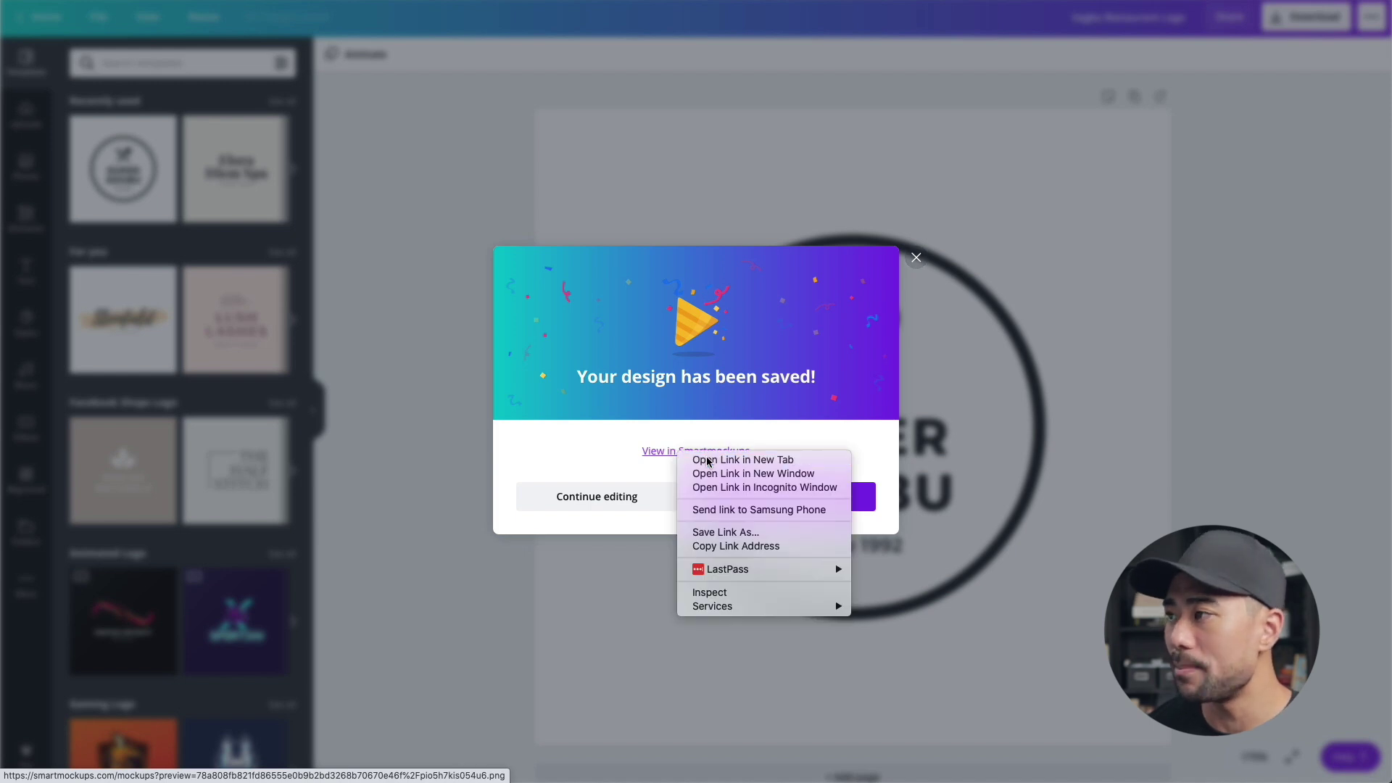
left_click(708, 461)
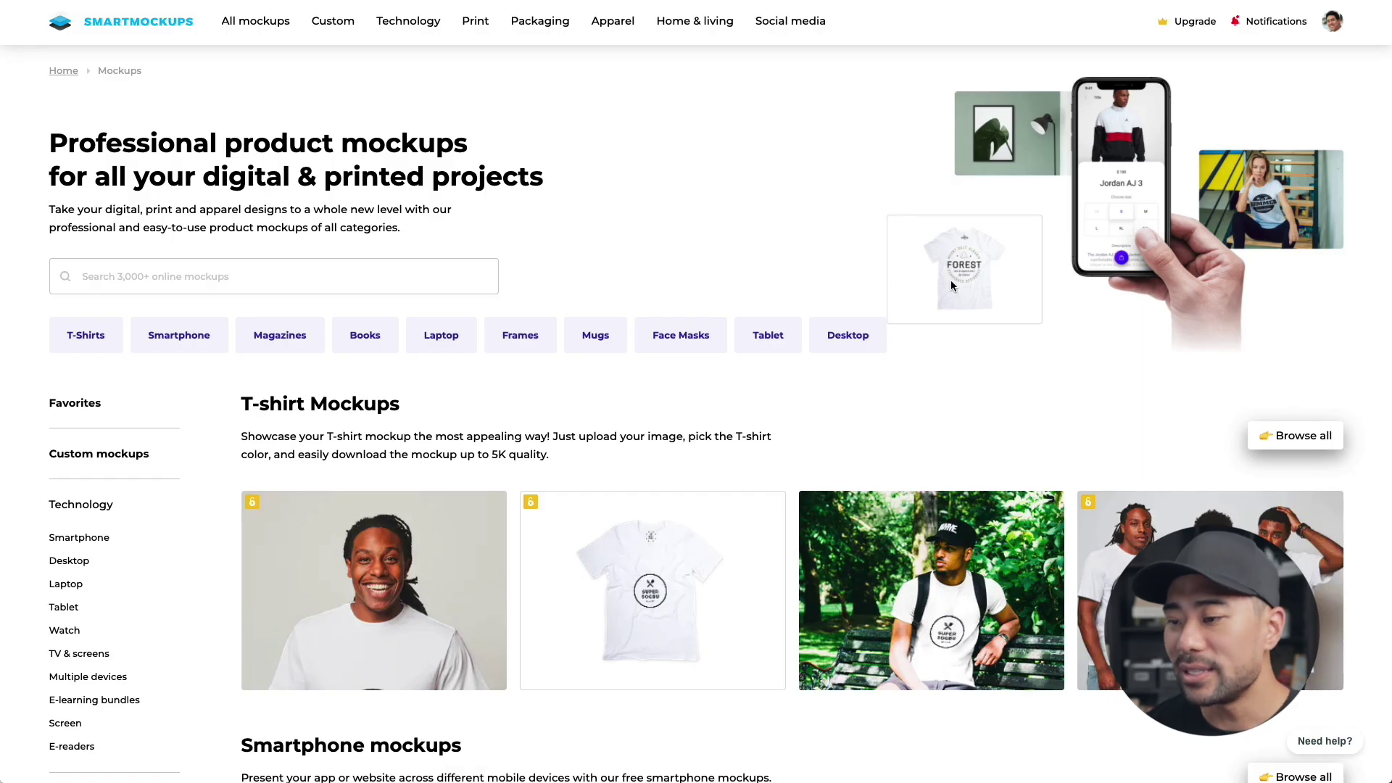
- Look over how the logo appears on the T-shirt, smartphone, mug and desktop mockups
scroll(671, 627, "down", 4)
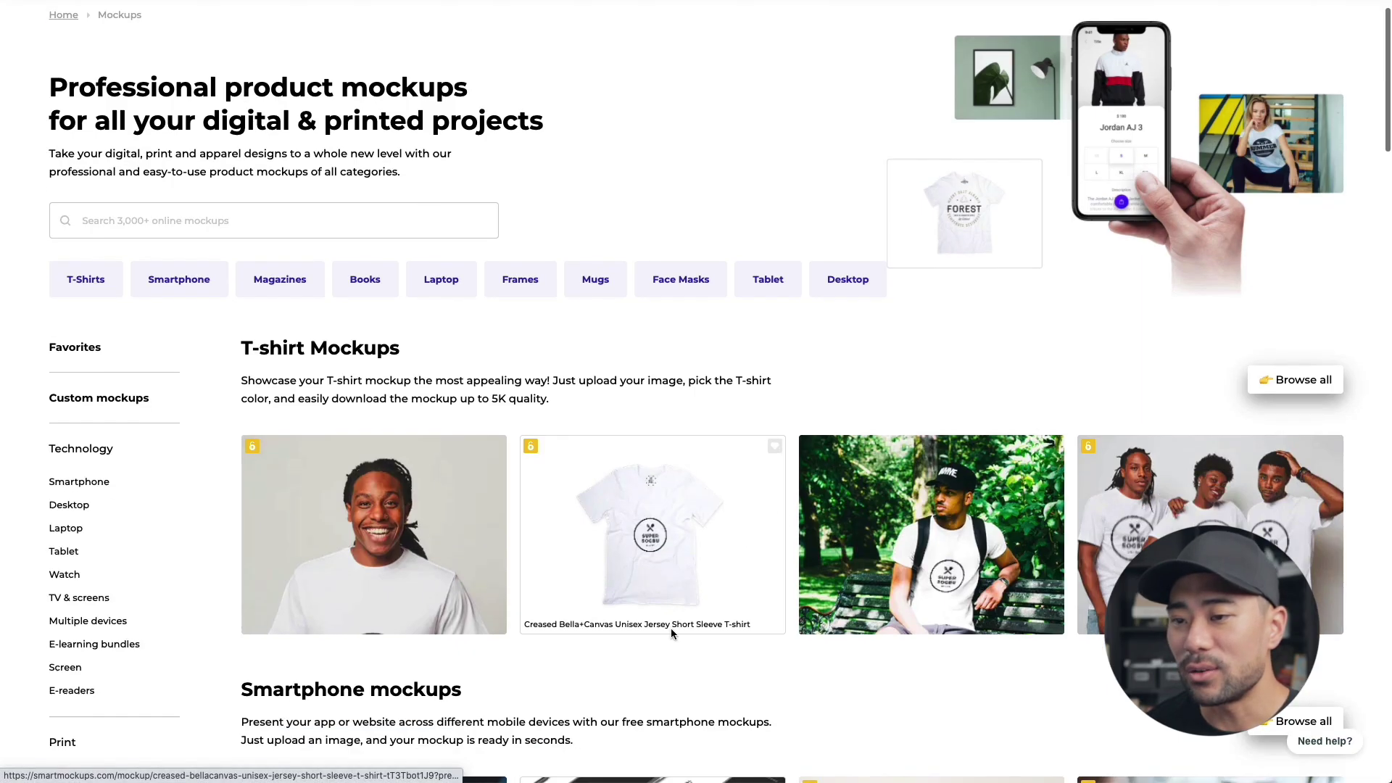
scroll(673, 632, "down", 5)
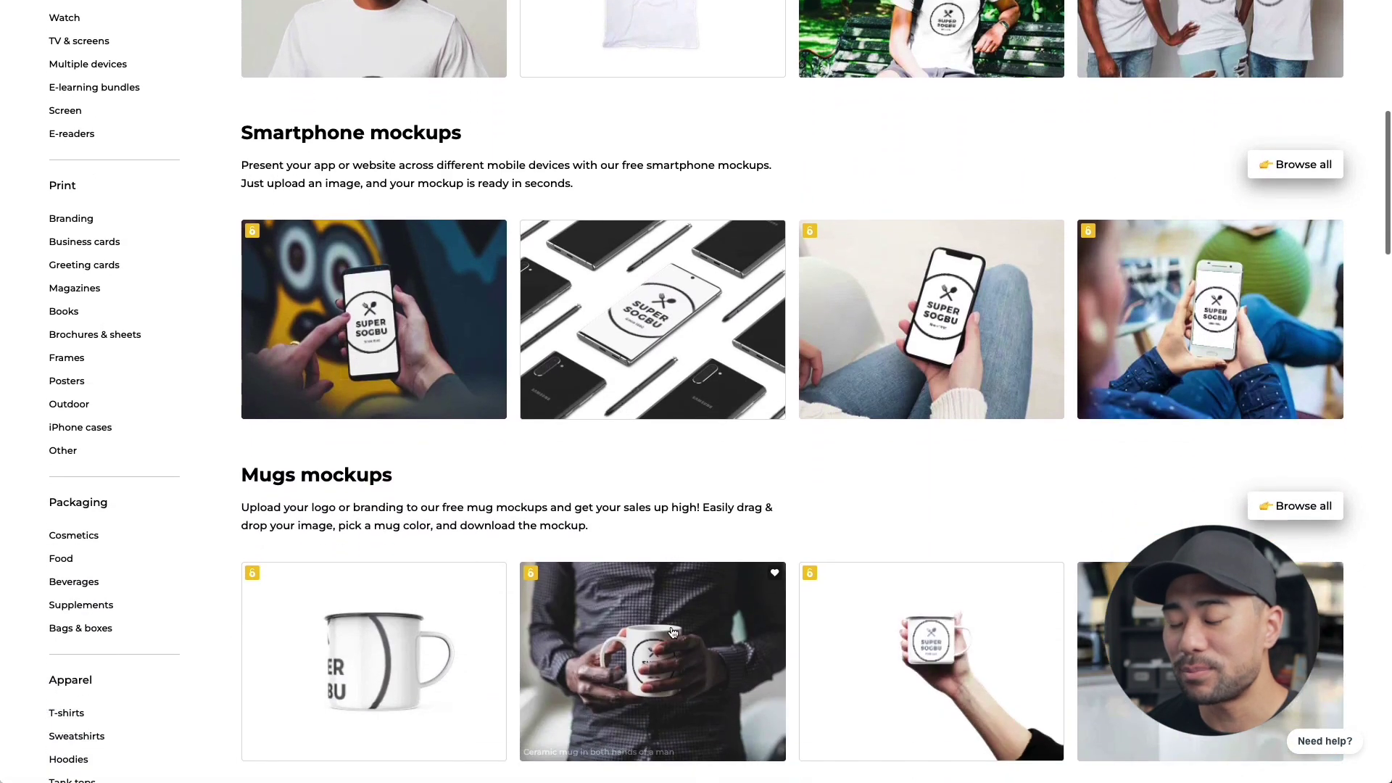
scroll(672, 627, "up", 9)
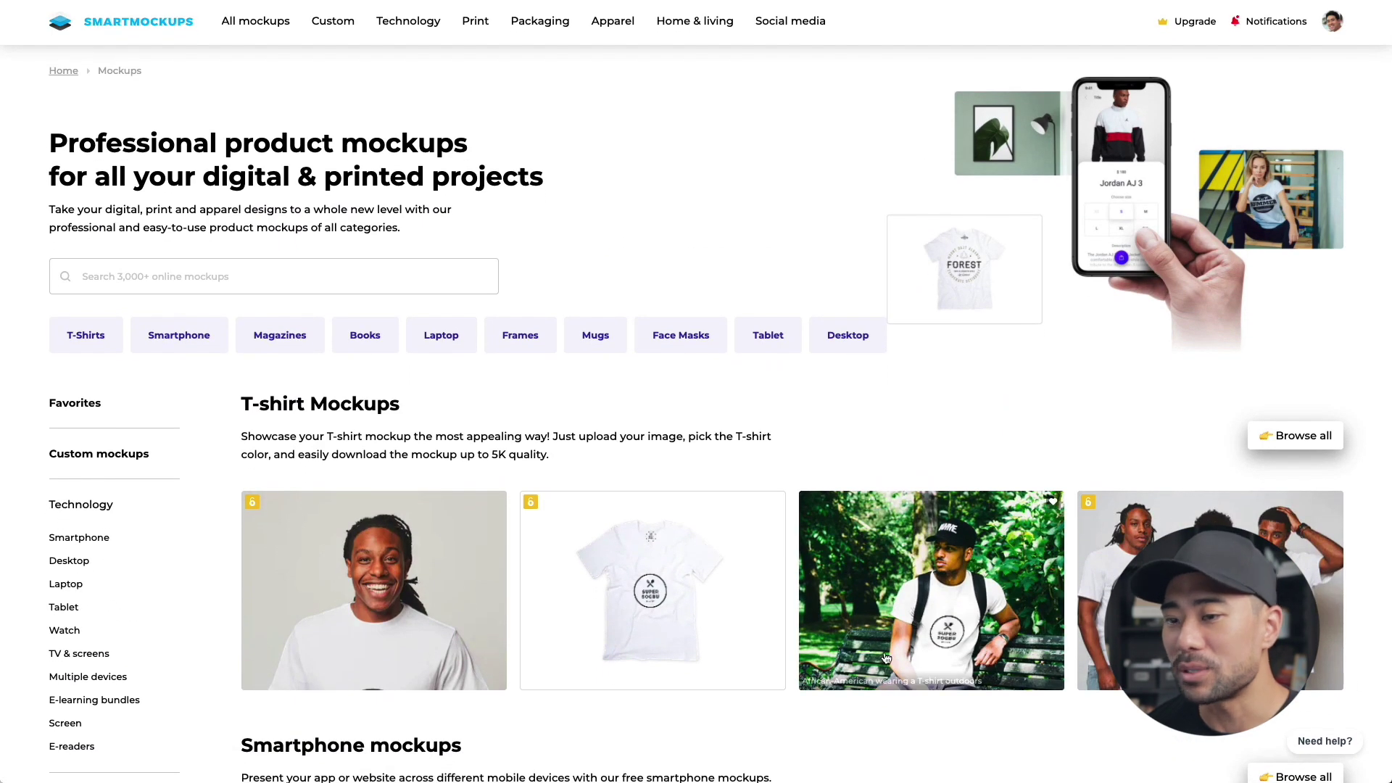
scroll(670, 625, "down", 5)
scroll(737, 414, "down", 7)
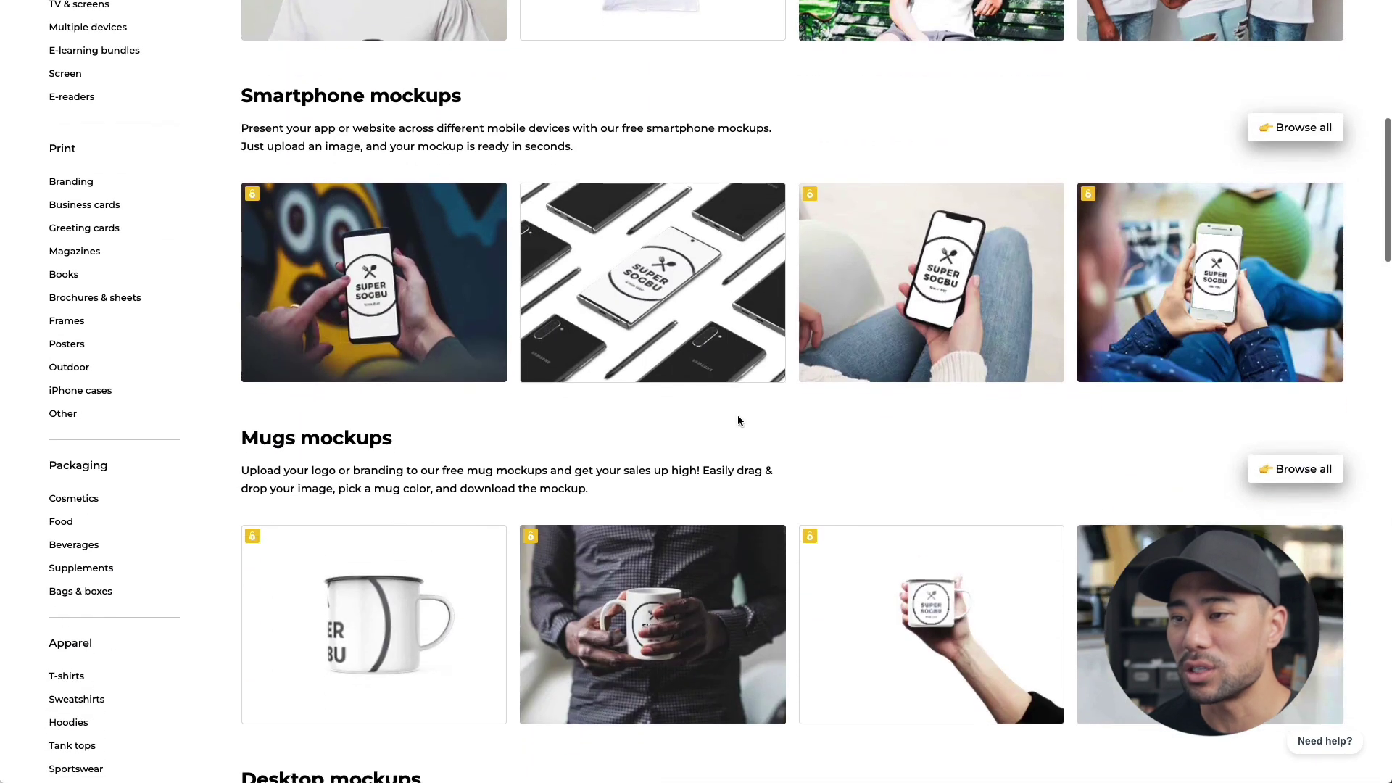
scroll(682, 340, "down", 3)
scroll(797, 312, "up", 1)
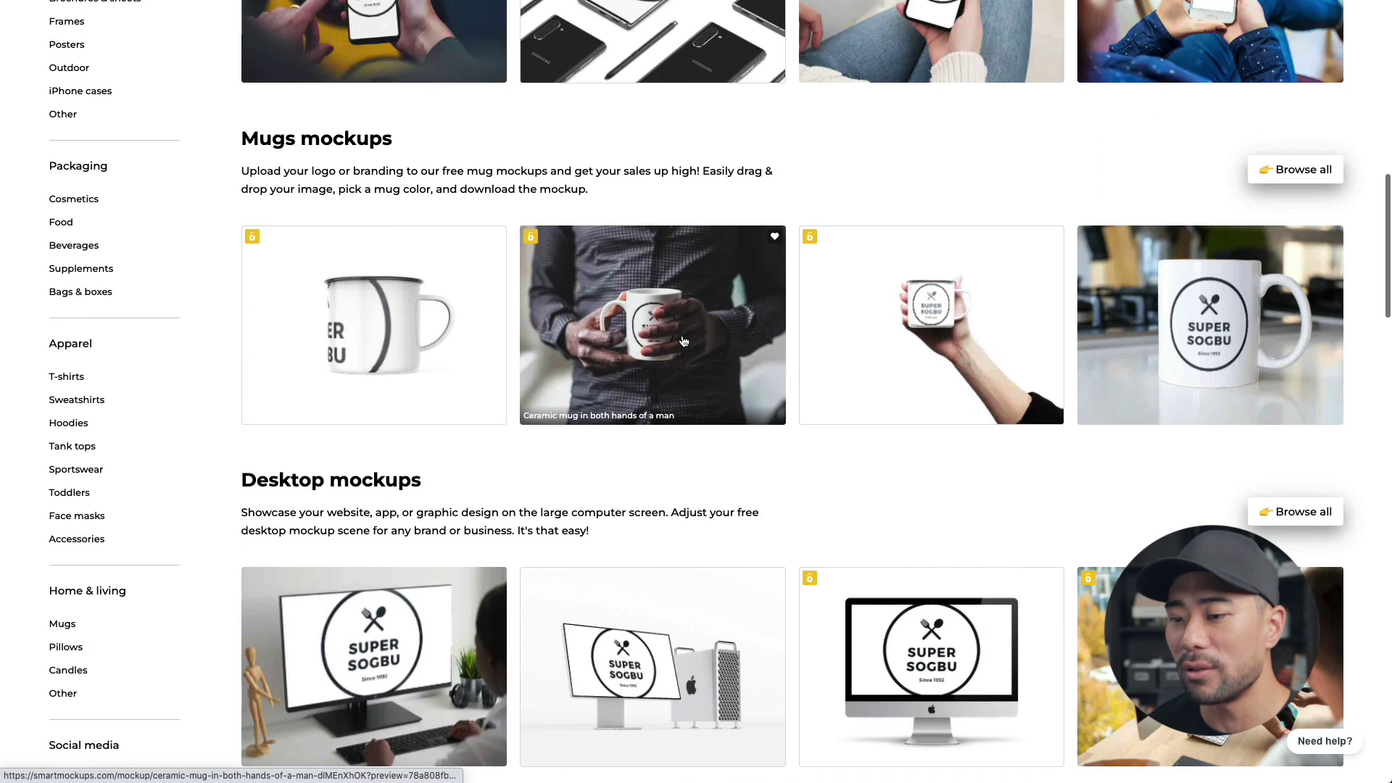
scroll(857, 293, "up", 15)
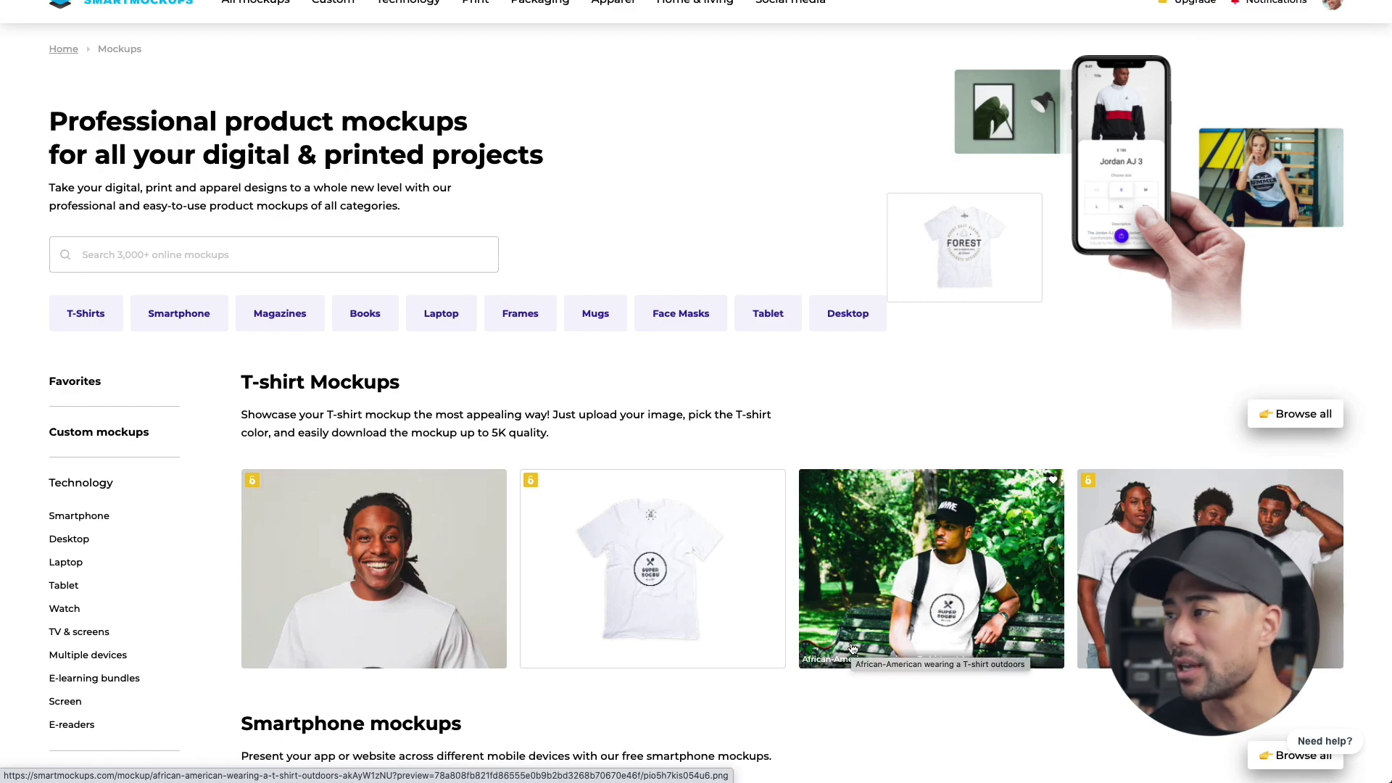
scroll(975, 581, "down", 10)
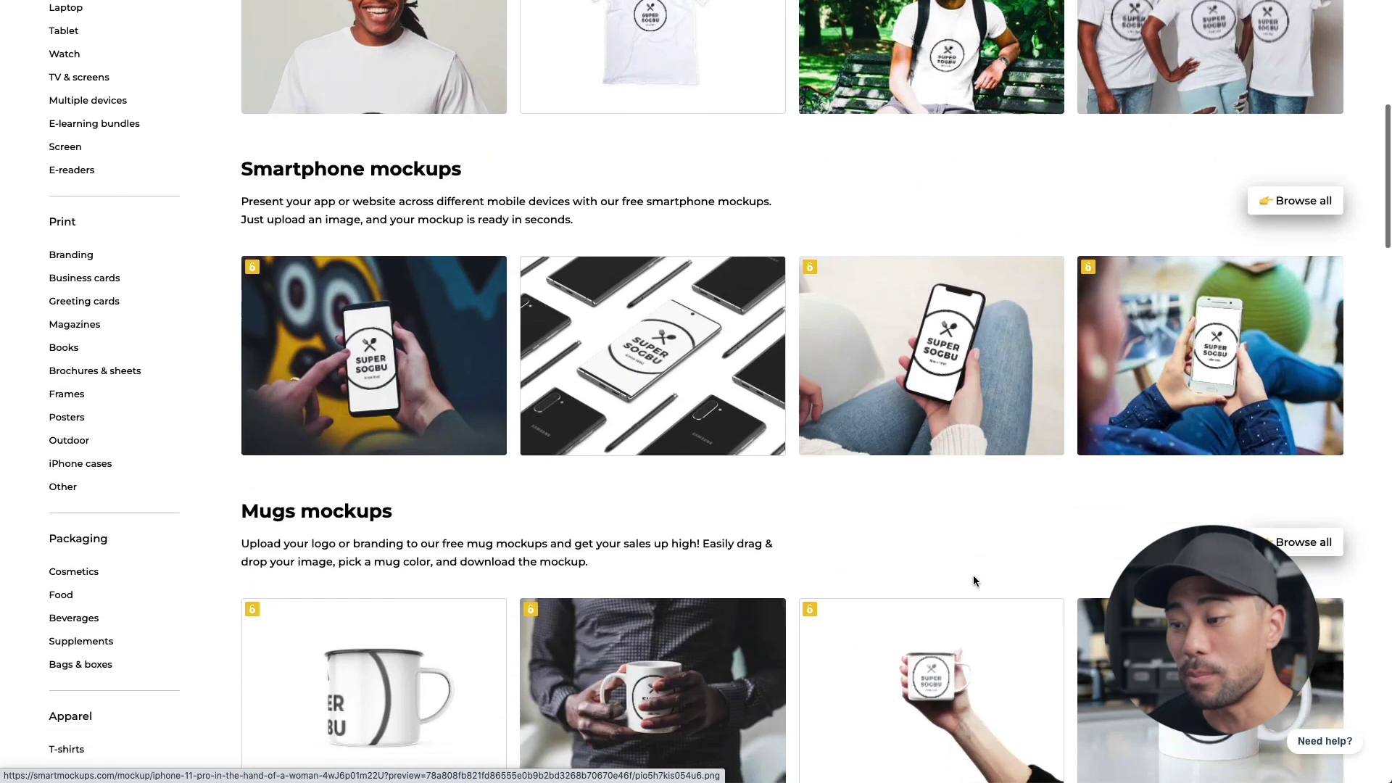
scroll(975, 581, "up", 10)
scroll(899, 620, "down", 1)
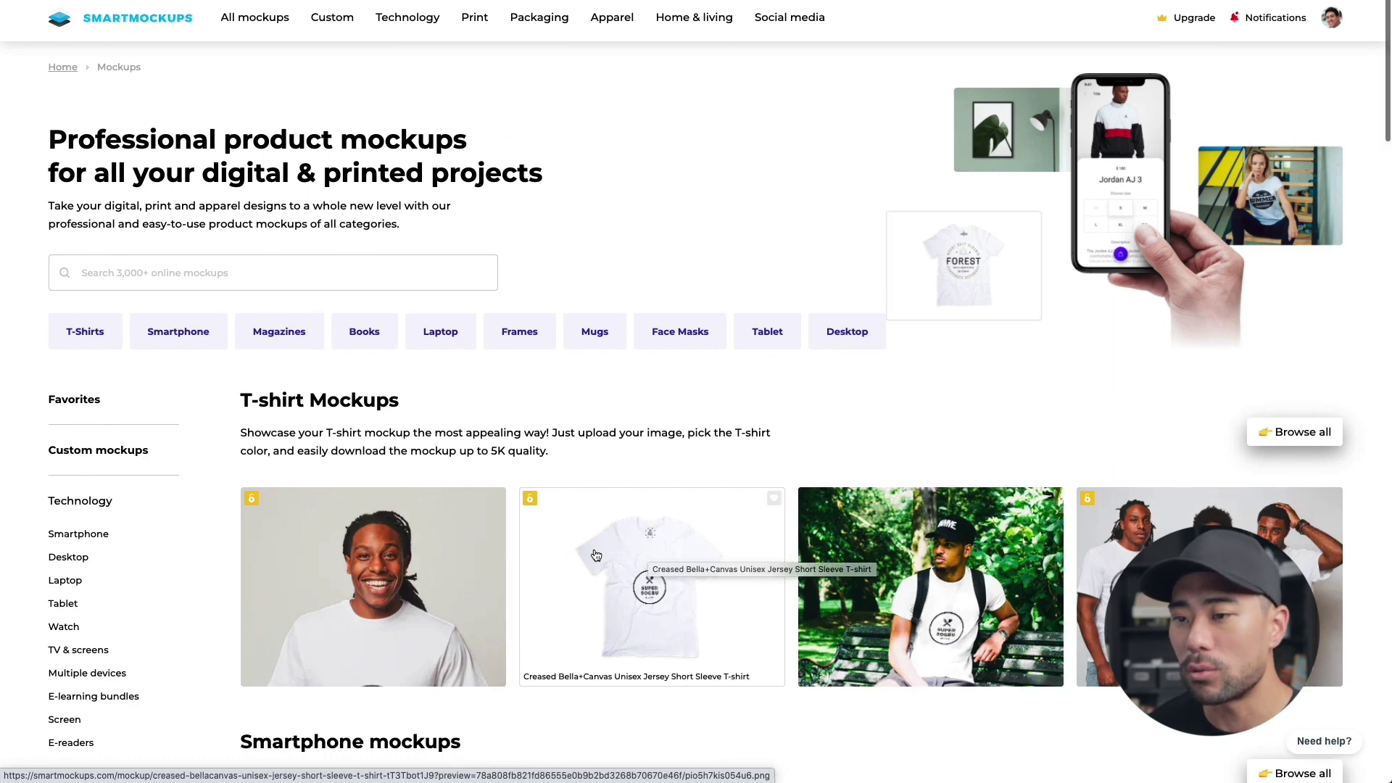
scroll(598, 556, "down", 5)
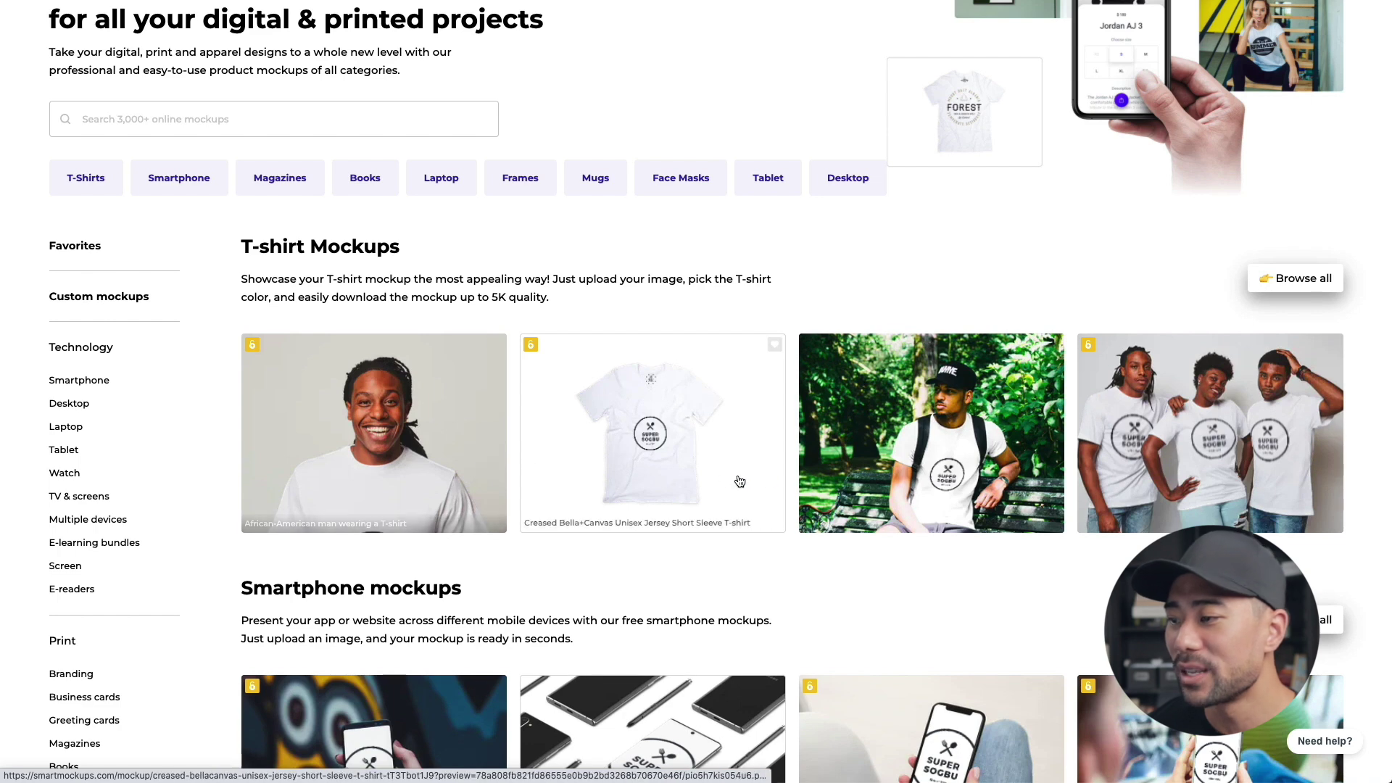
scroll(979, 435, "down", 1)
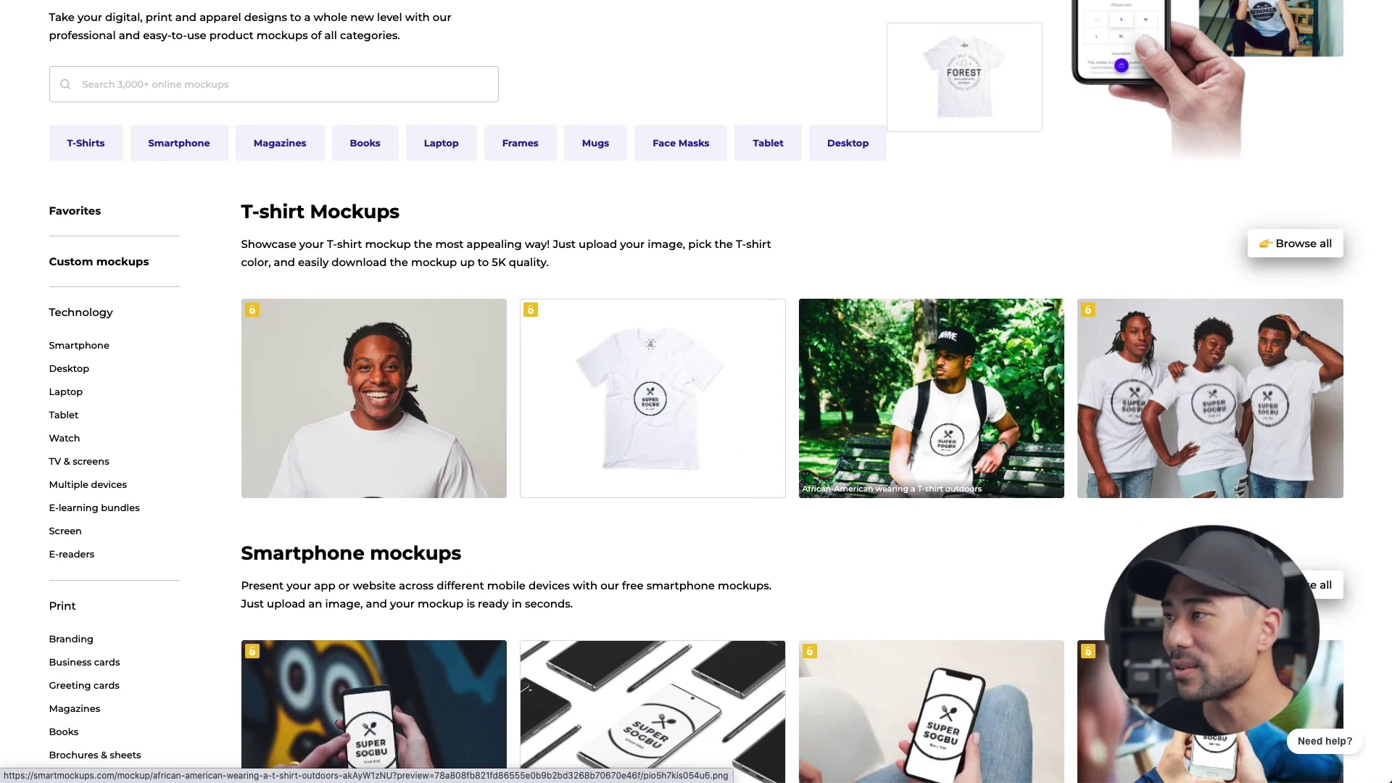
- Open the "African-American wearing a T-shirt outdoors" mockup, shrink the Canva logo and place it on the wearer's left chest
left_click(928, 430)
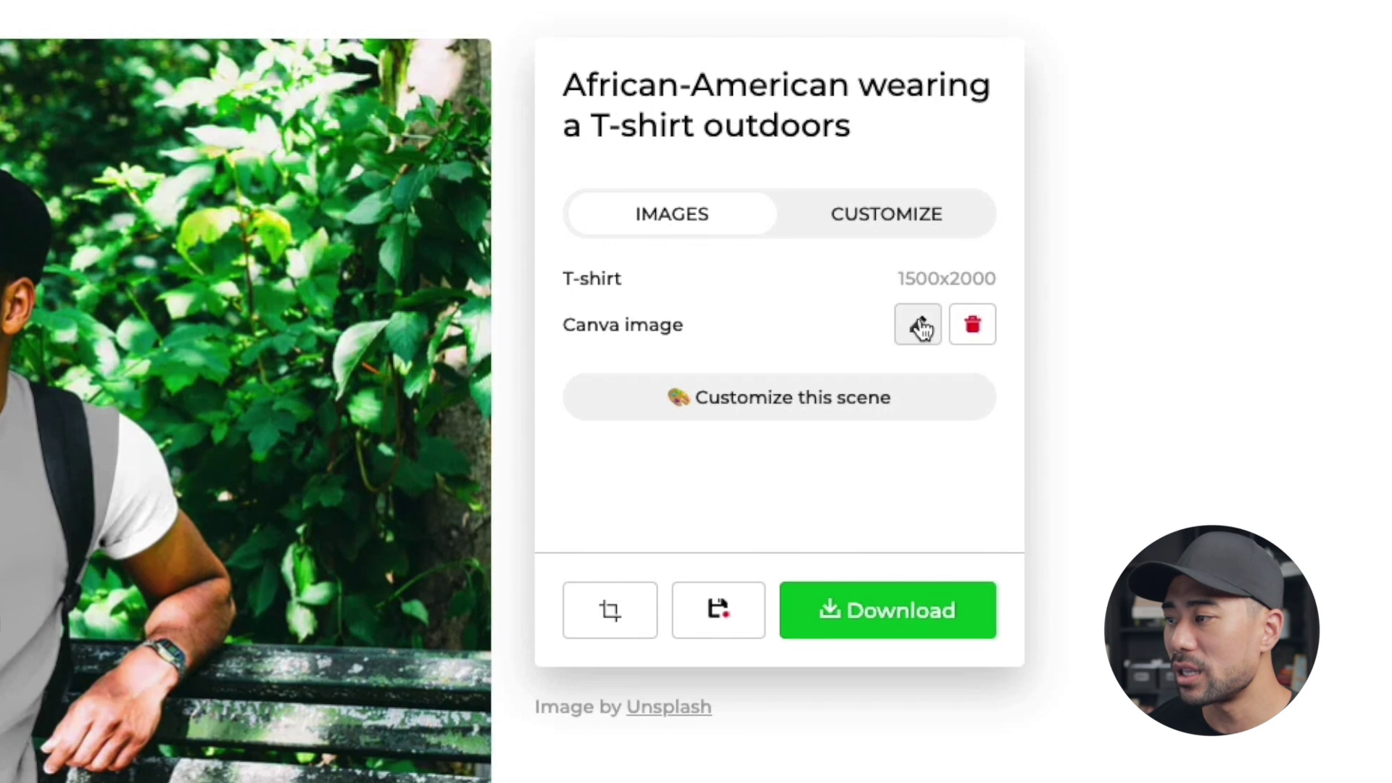
left_click(918, 328)
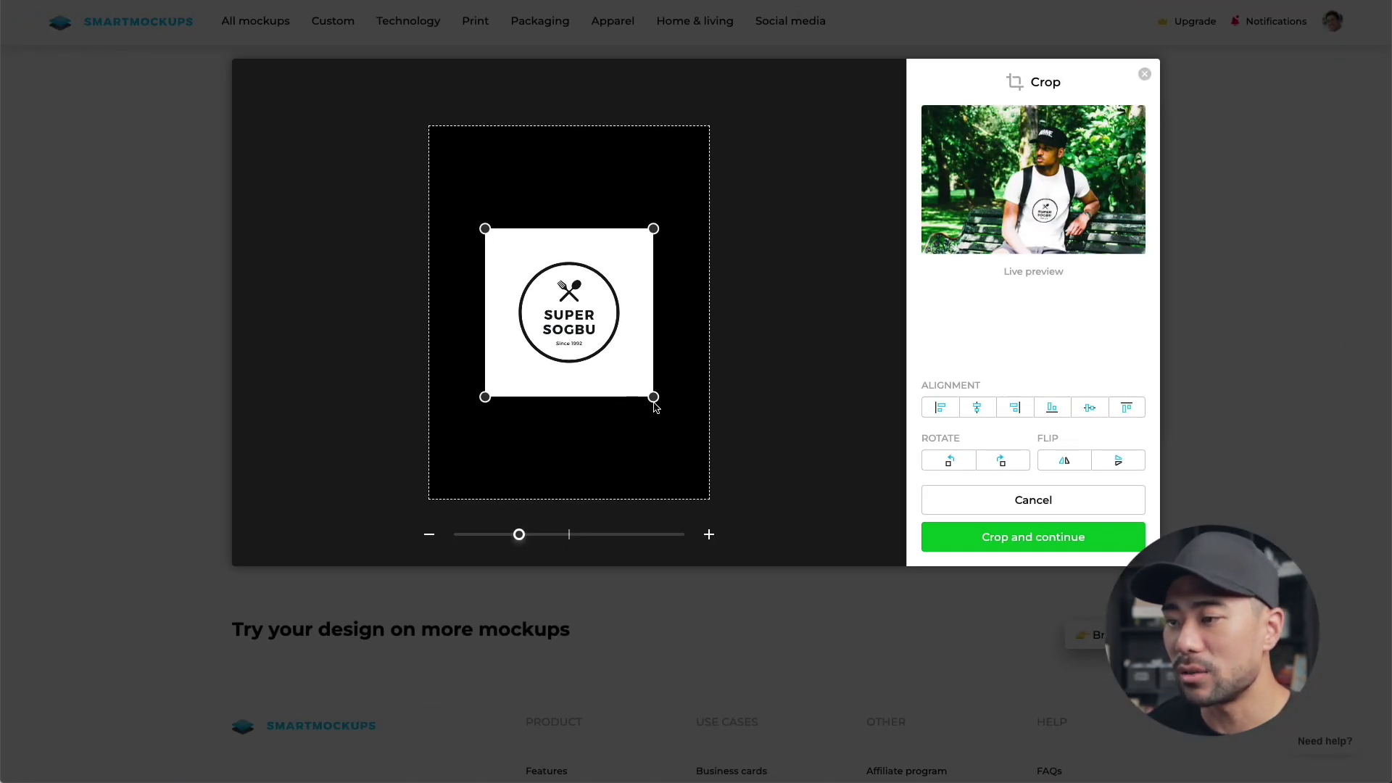
left_click_drag(654, 397, 588, 357)
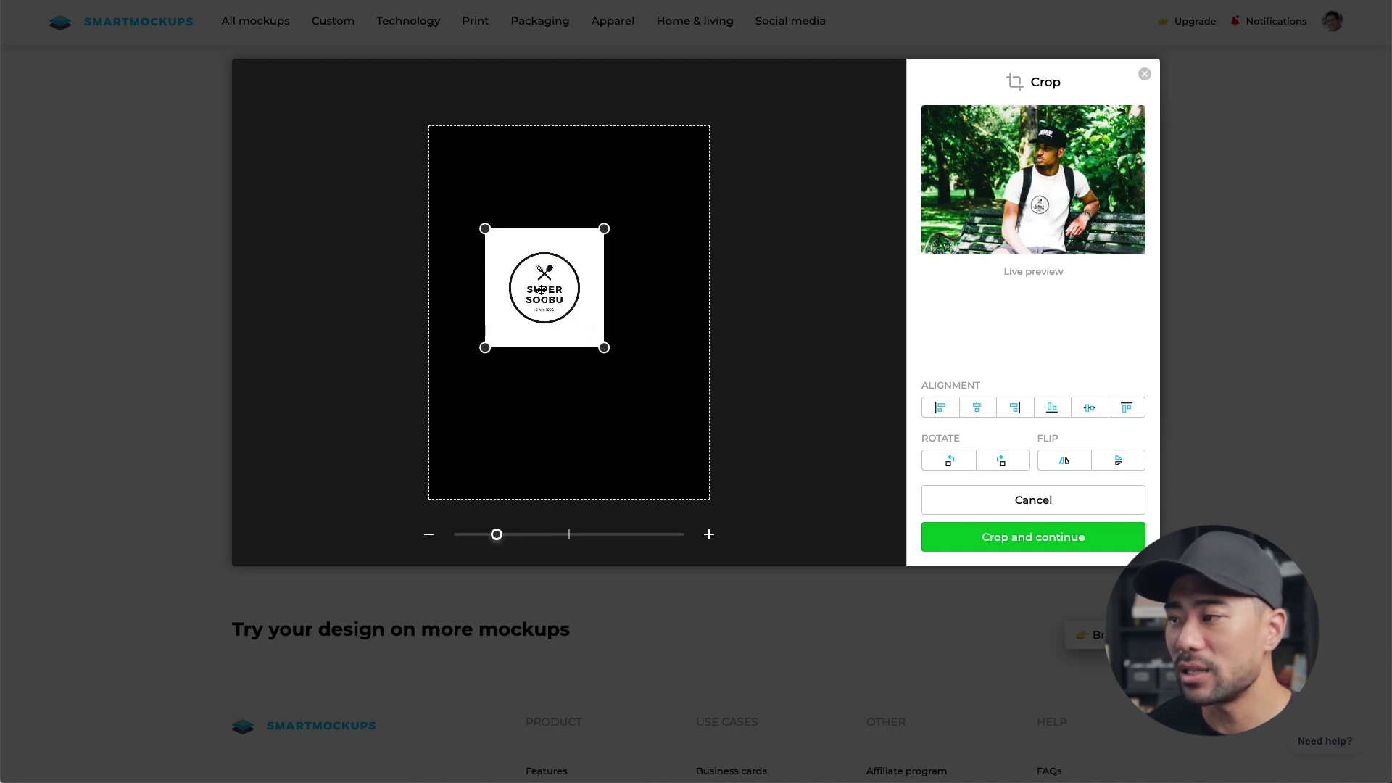
left_click_drag(542, 289, 624, 248)
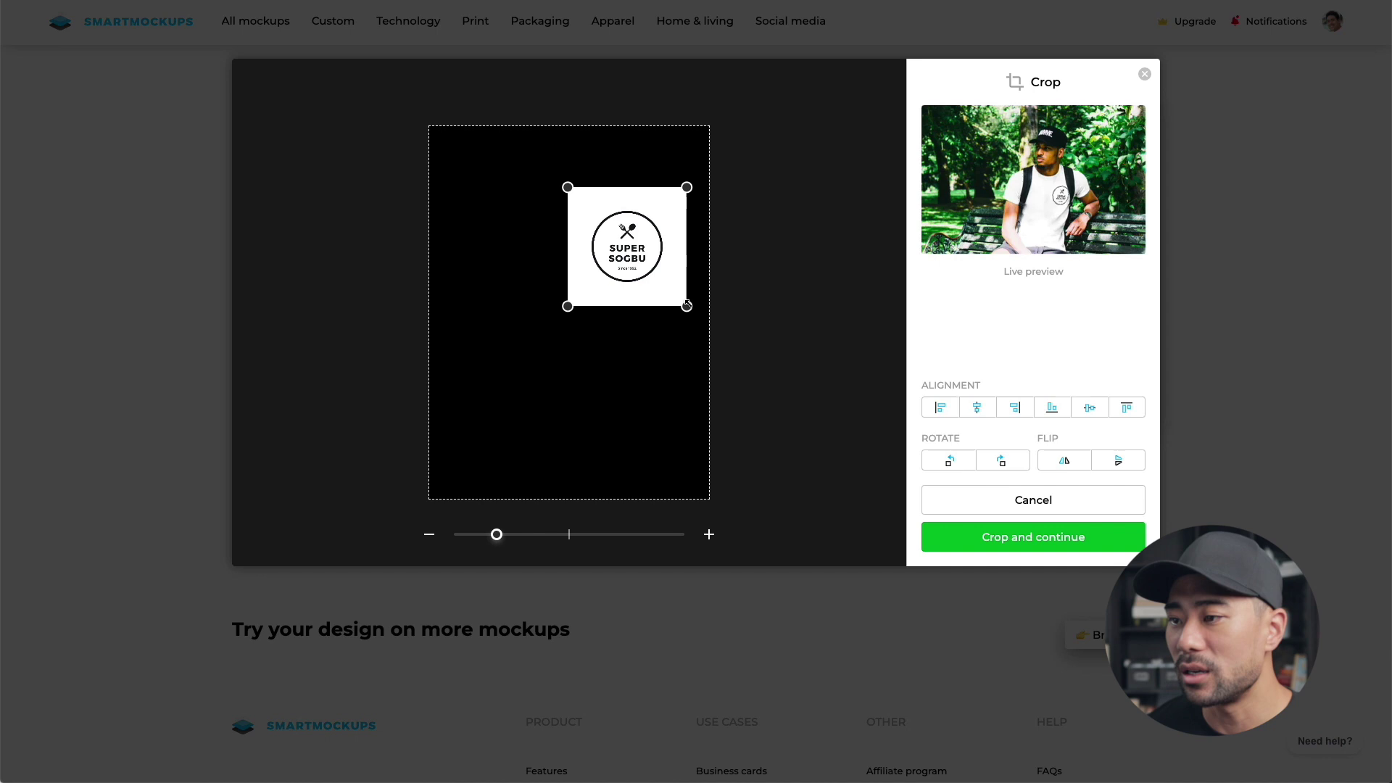
left_click_drag(681, 304, 614, 257)
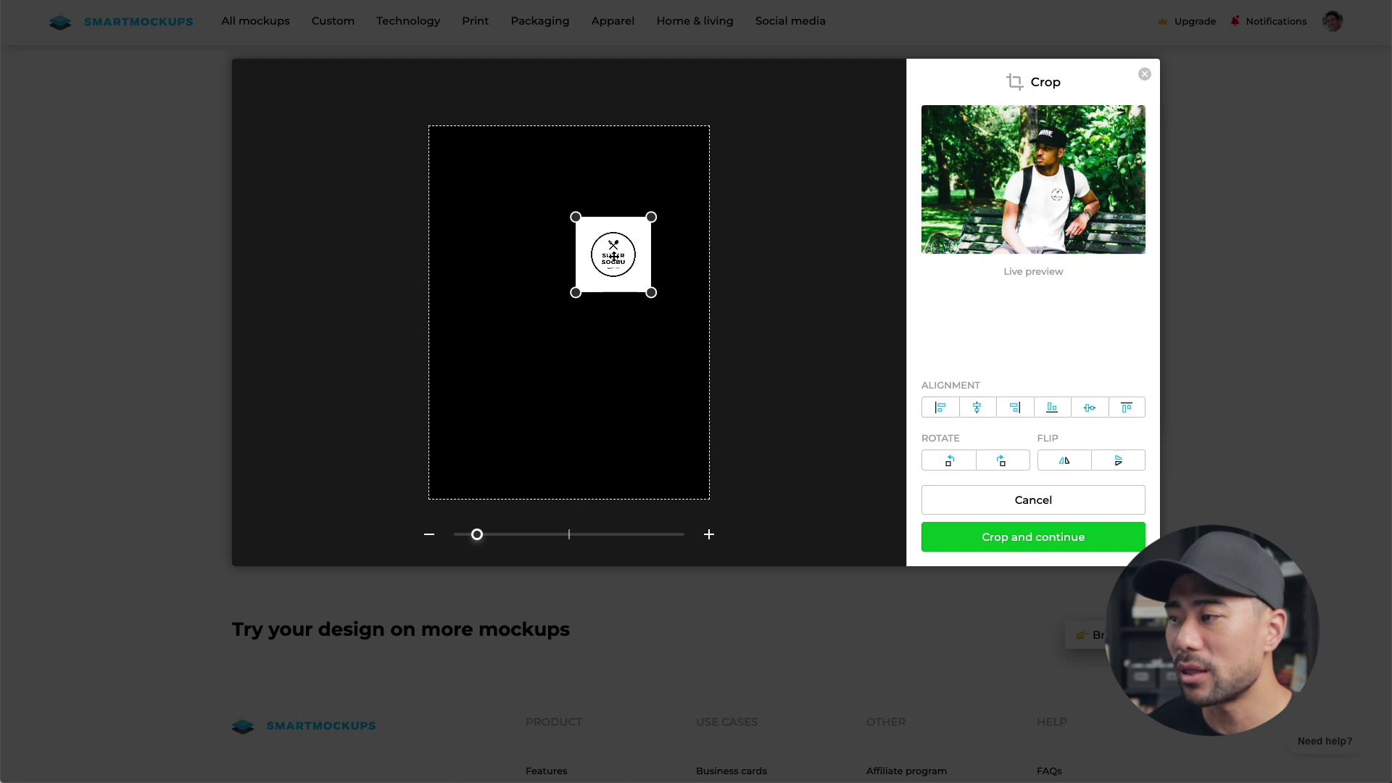
left_click(1006, 544)
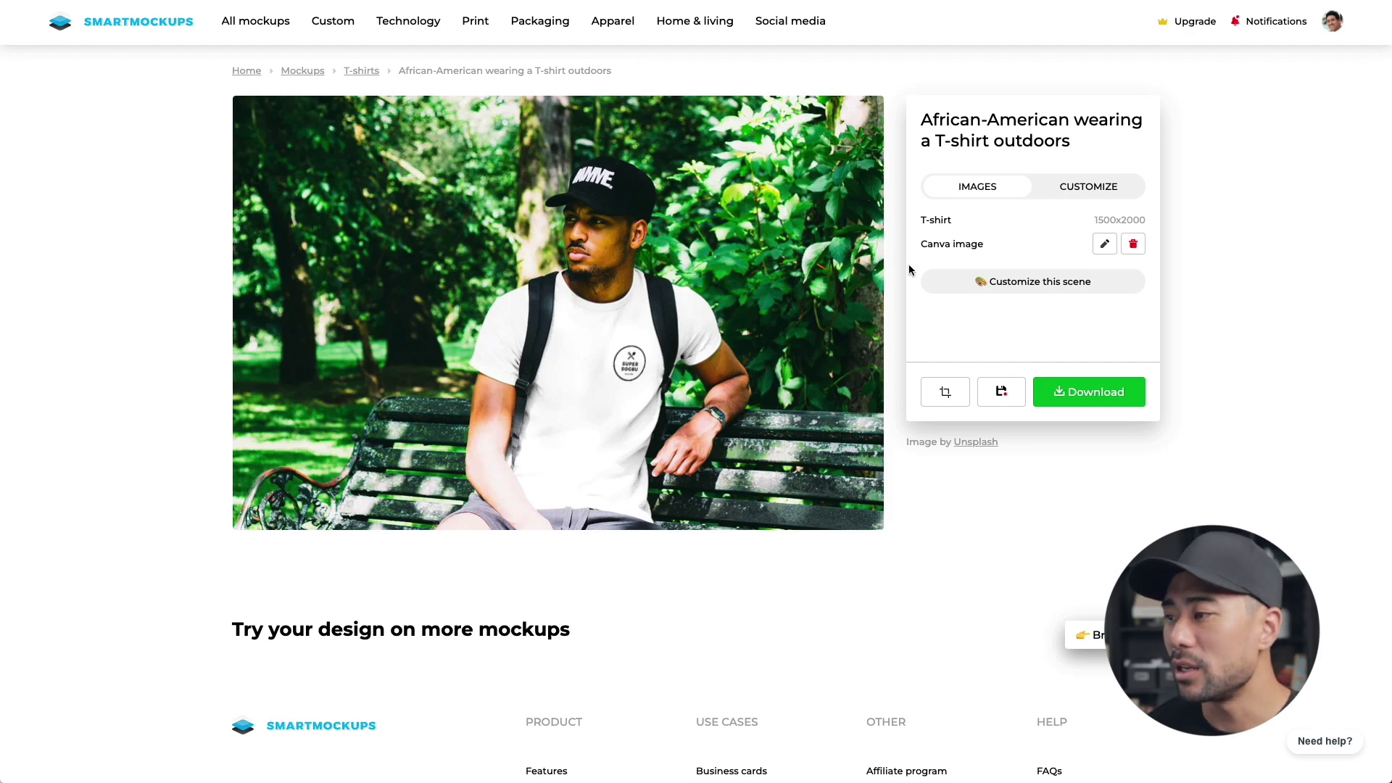
- Change the mockup's T-shirt color to the solid preset gray
left_click(1084, 190)
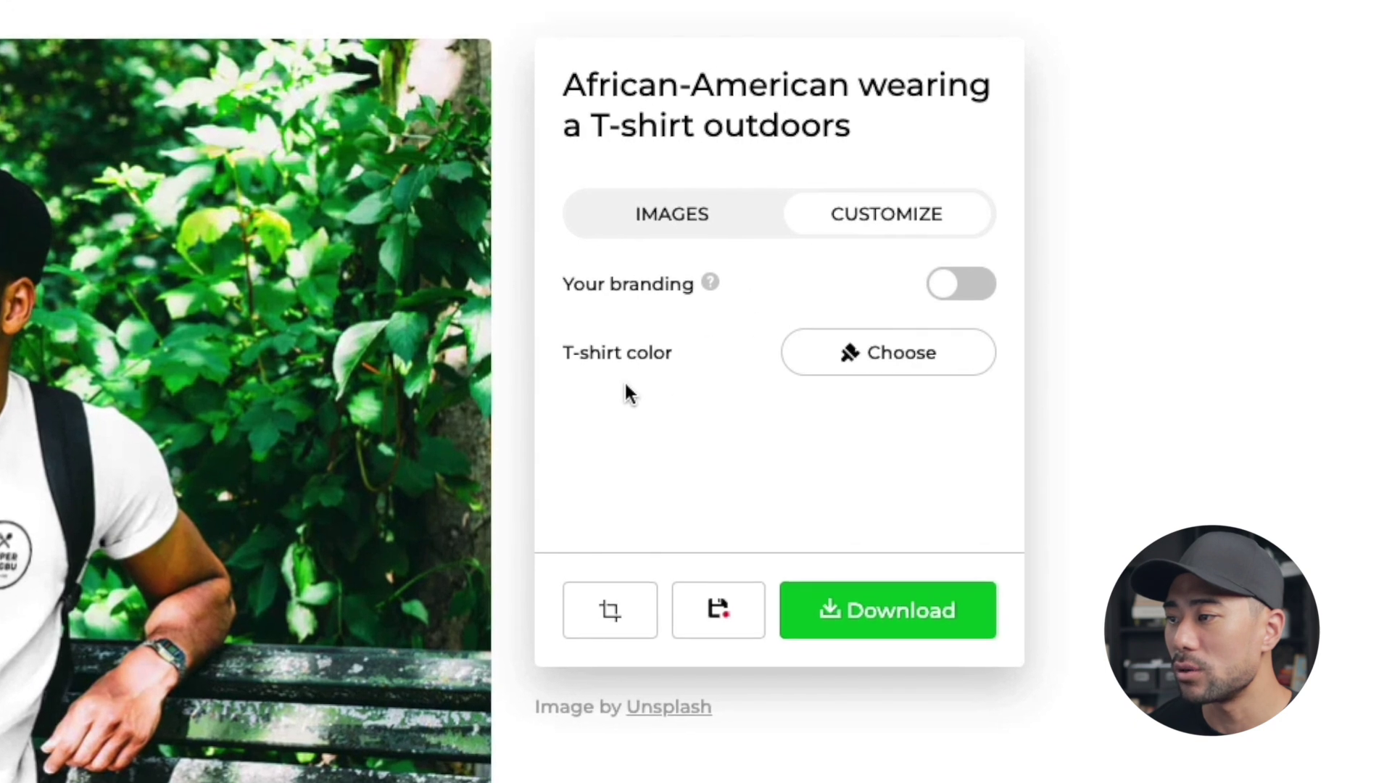
left_click(879, 370)
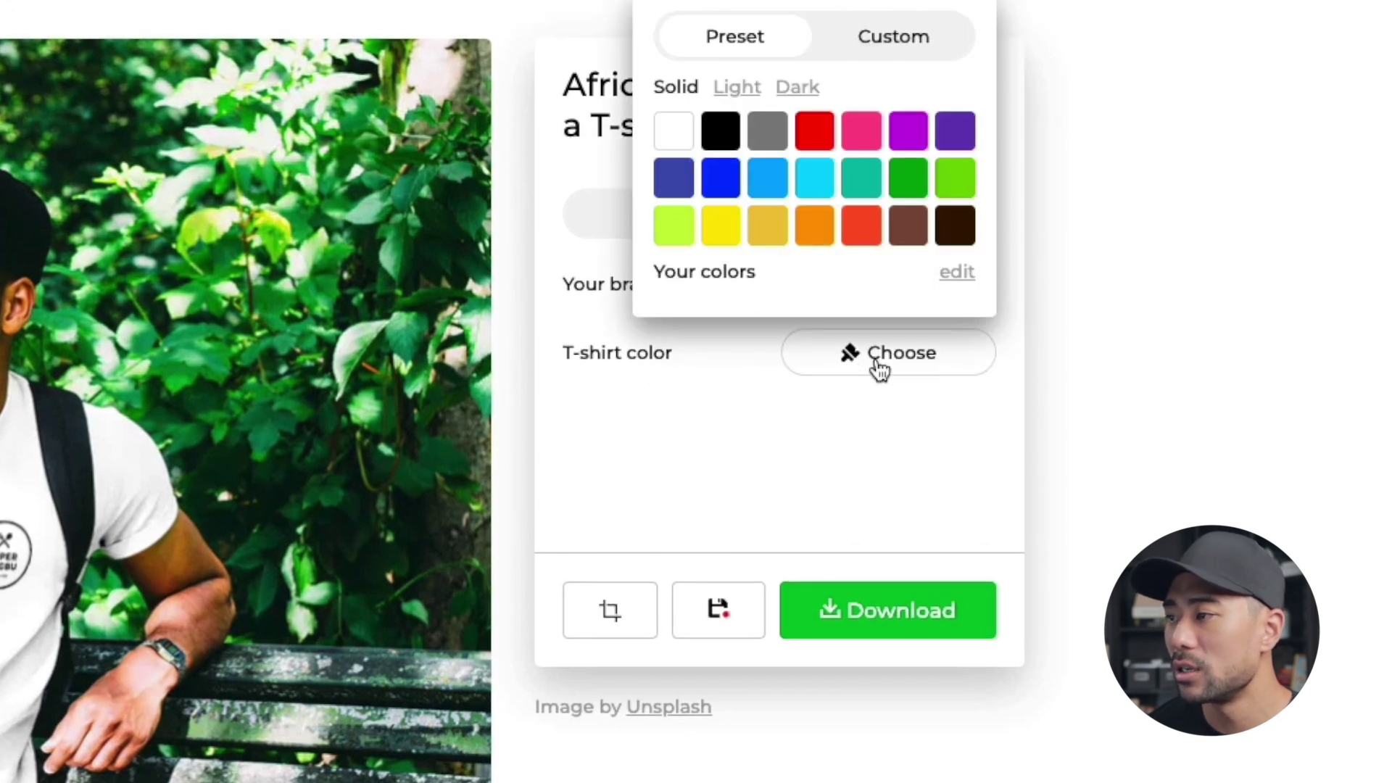
left_click(766, 137)
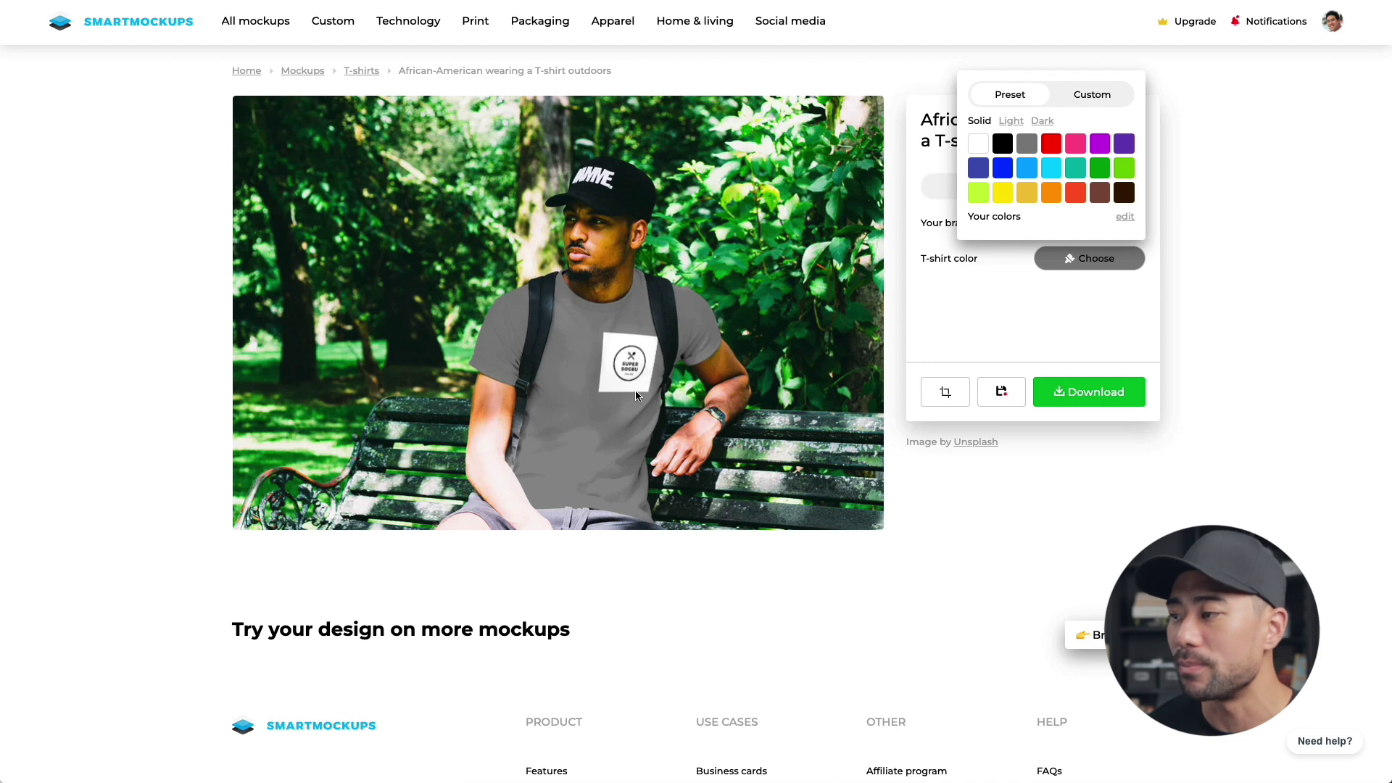
left_click(1198, 324)
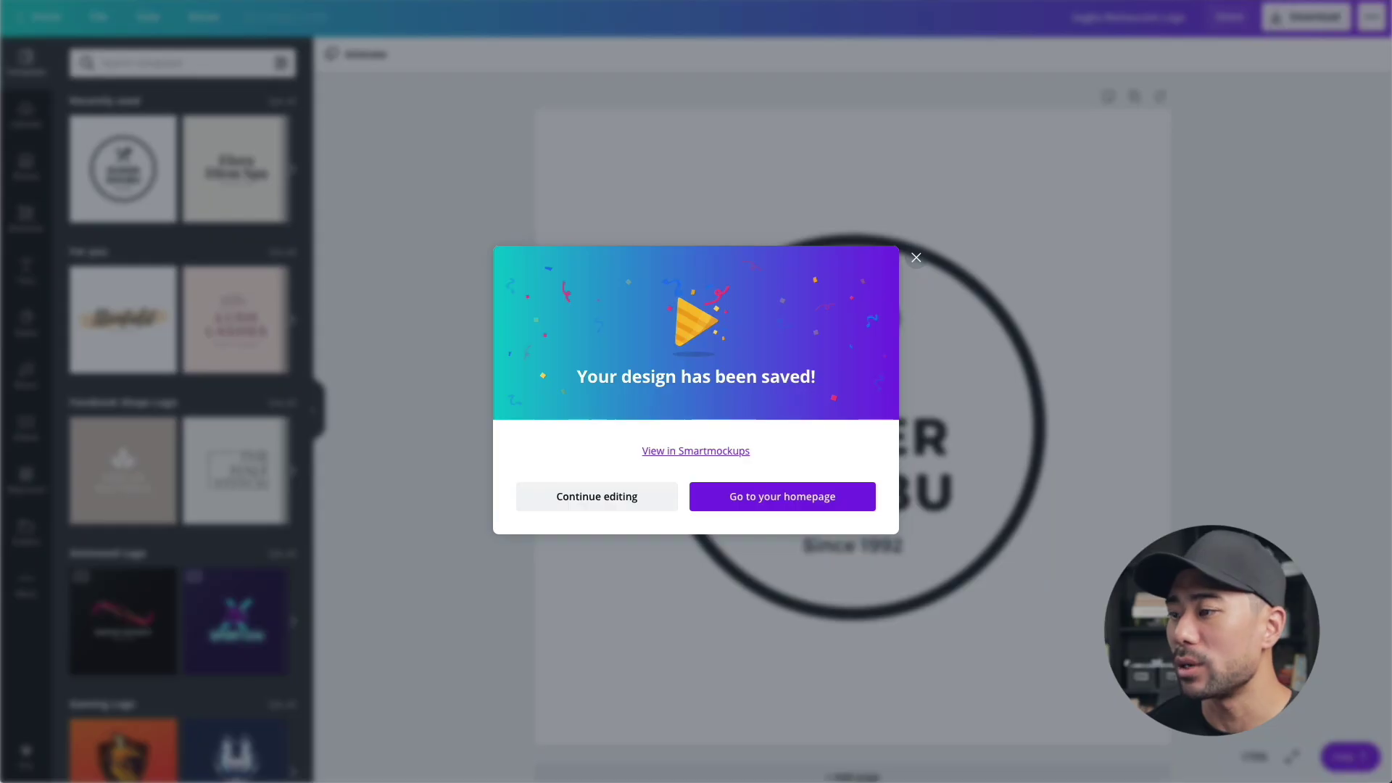
- Switch back to Canva, dismiss the saved-design message and download the logo as a PNG with a transparent background
left_click(915, 258)
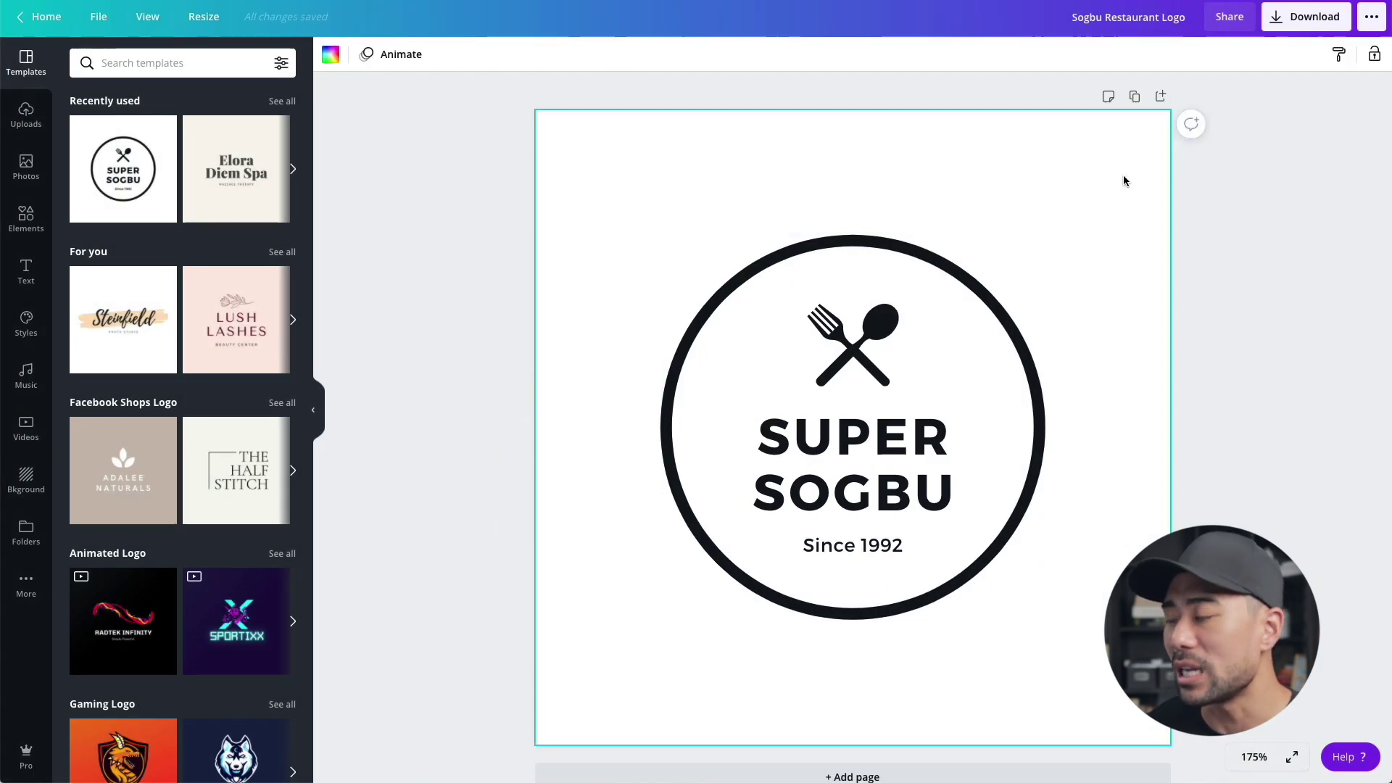
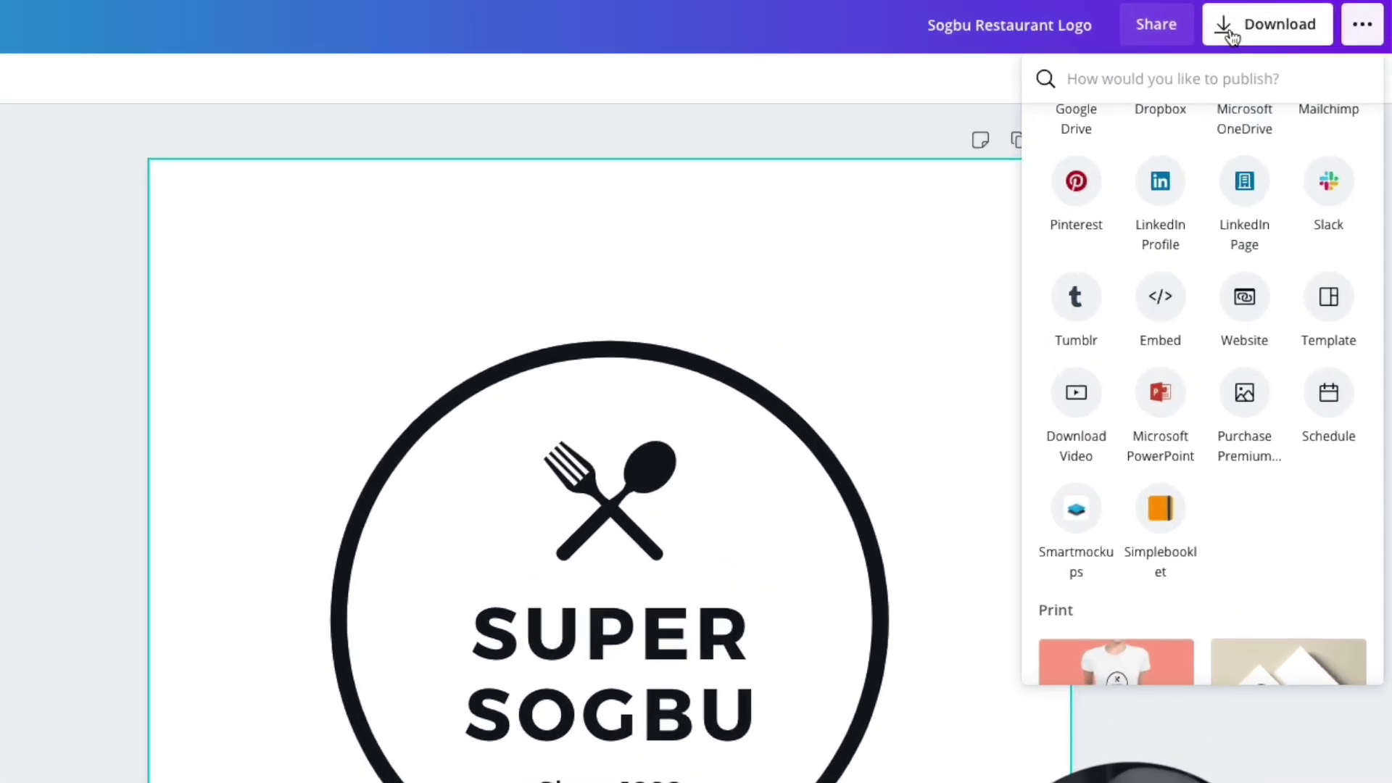
left_click(1281, 22)
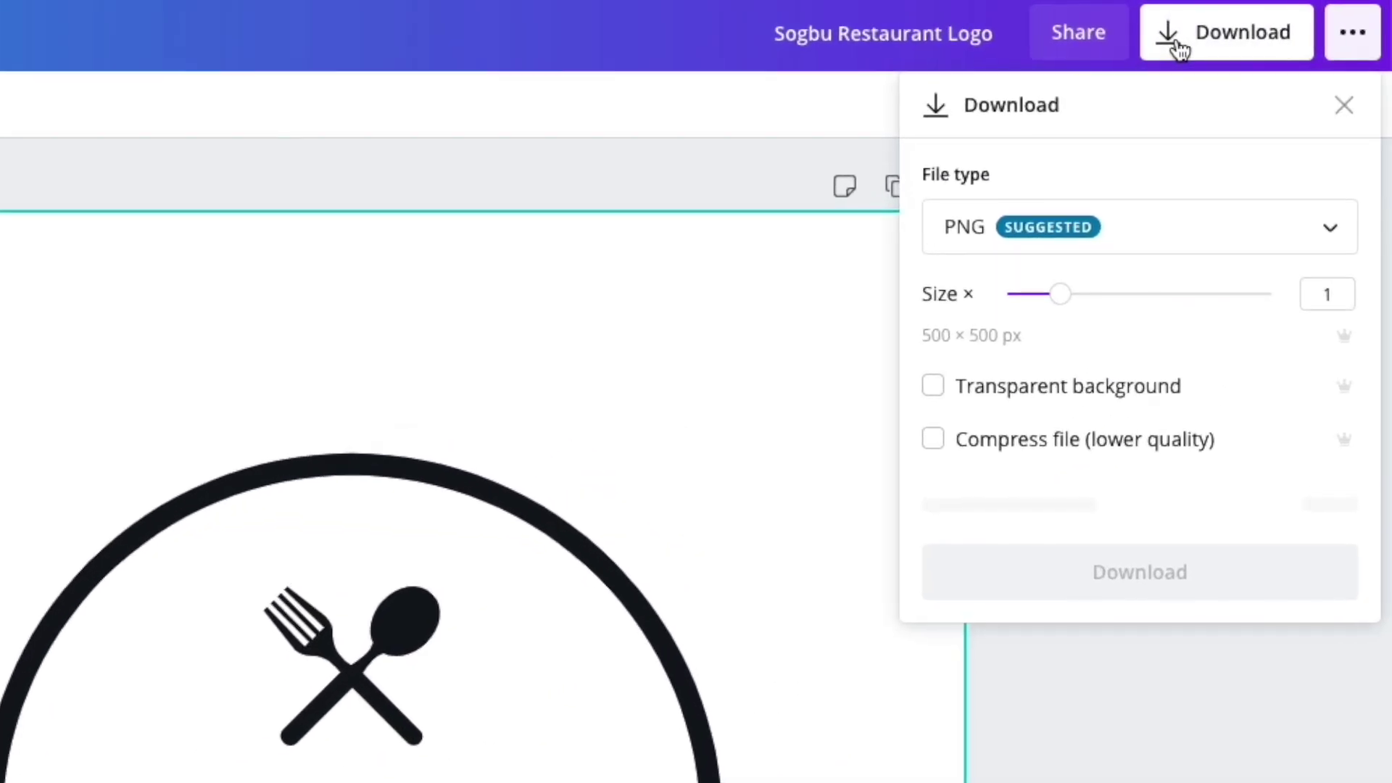
left_click(935, 395)
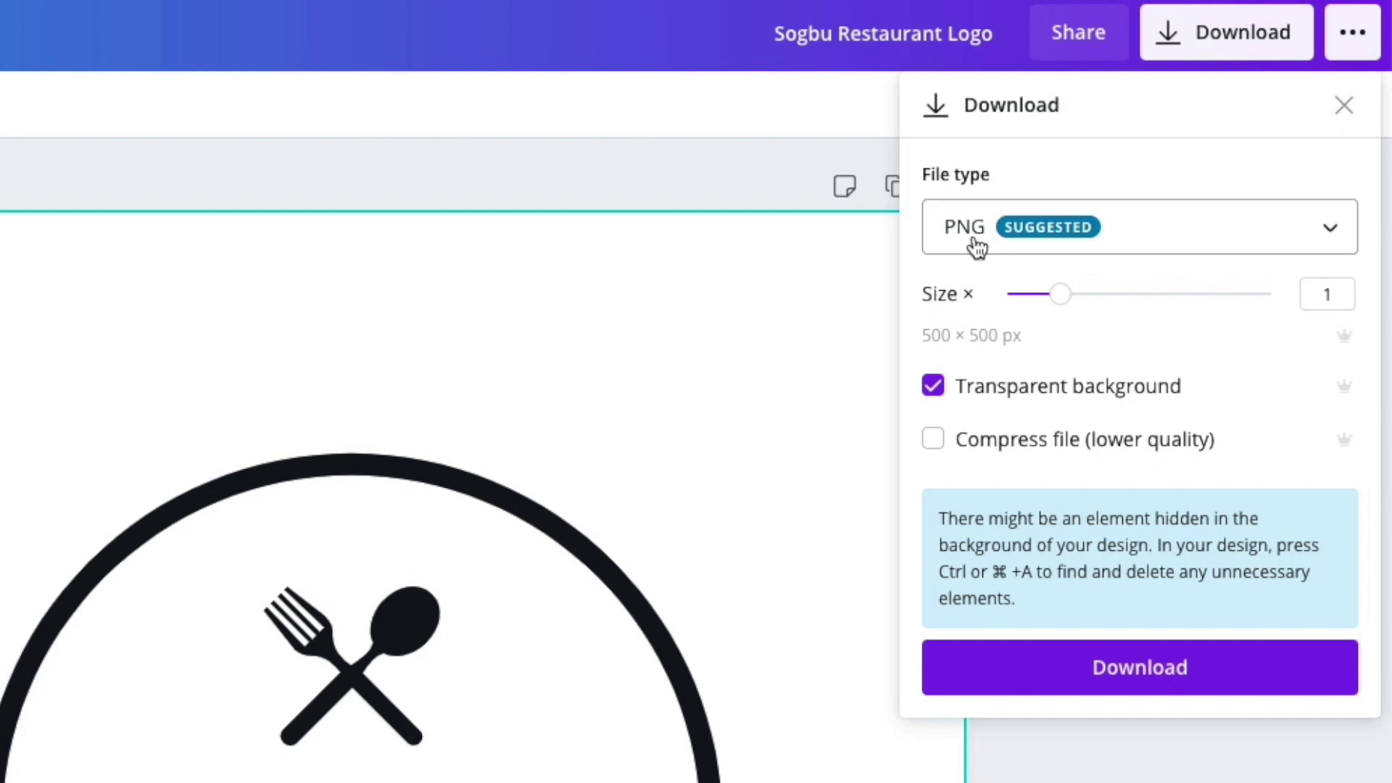
left_click(1124, 665)
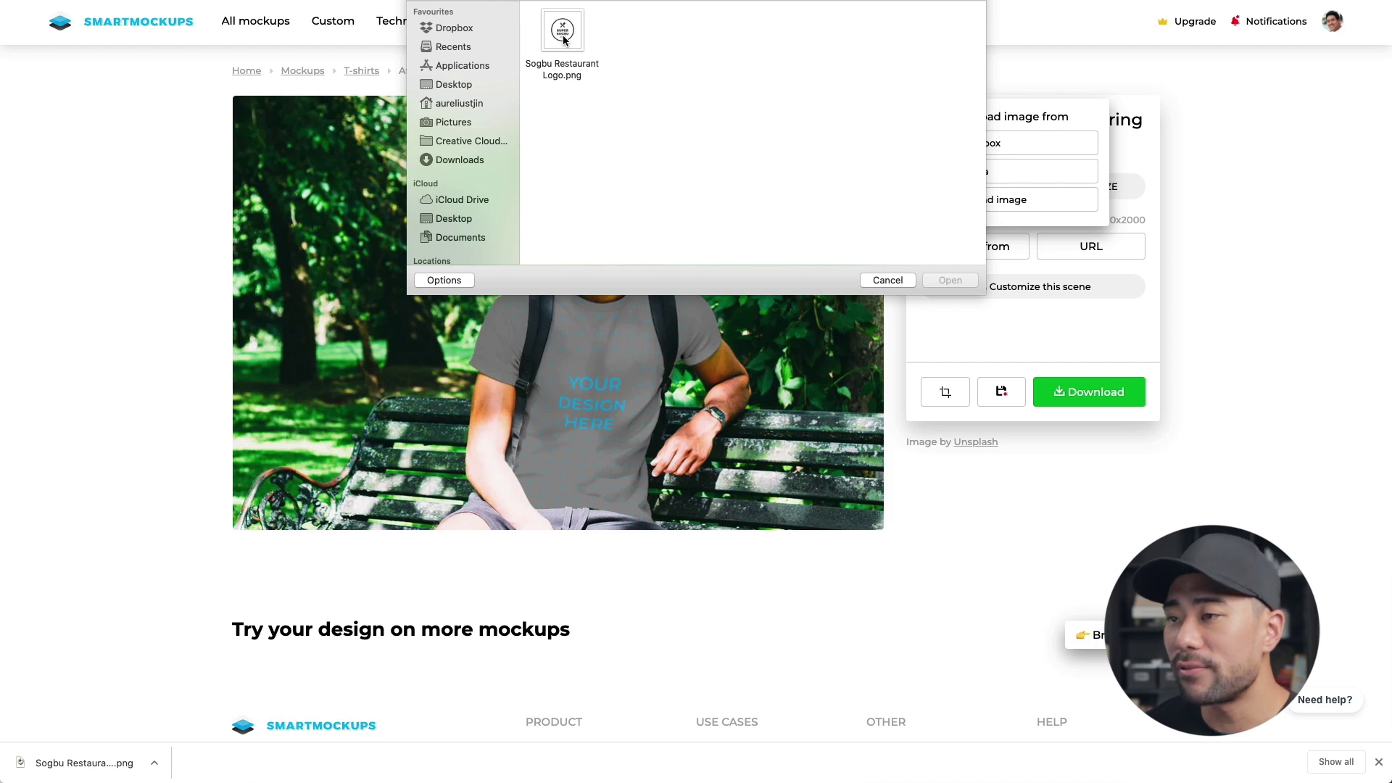
- Upload the downloaded Sogbu Restaurant Logo.png as the T-shirt design in the Smartmockups outdoor mockup
left_click(564, 40)
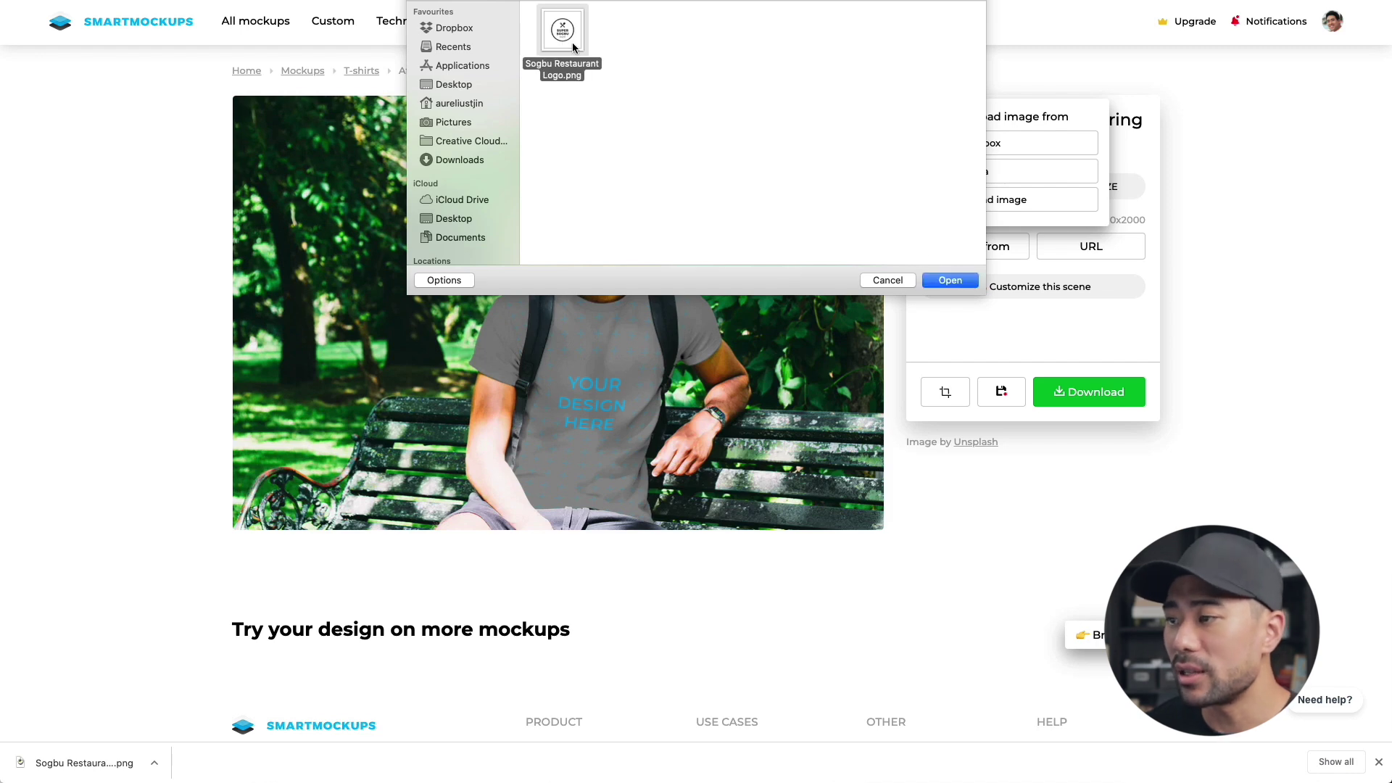
left_click(949, 281)
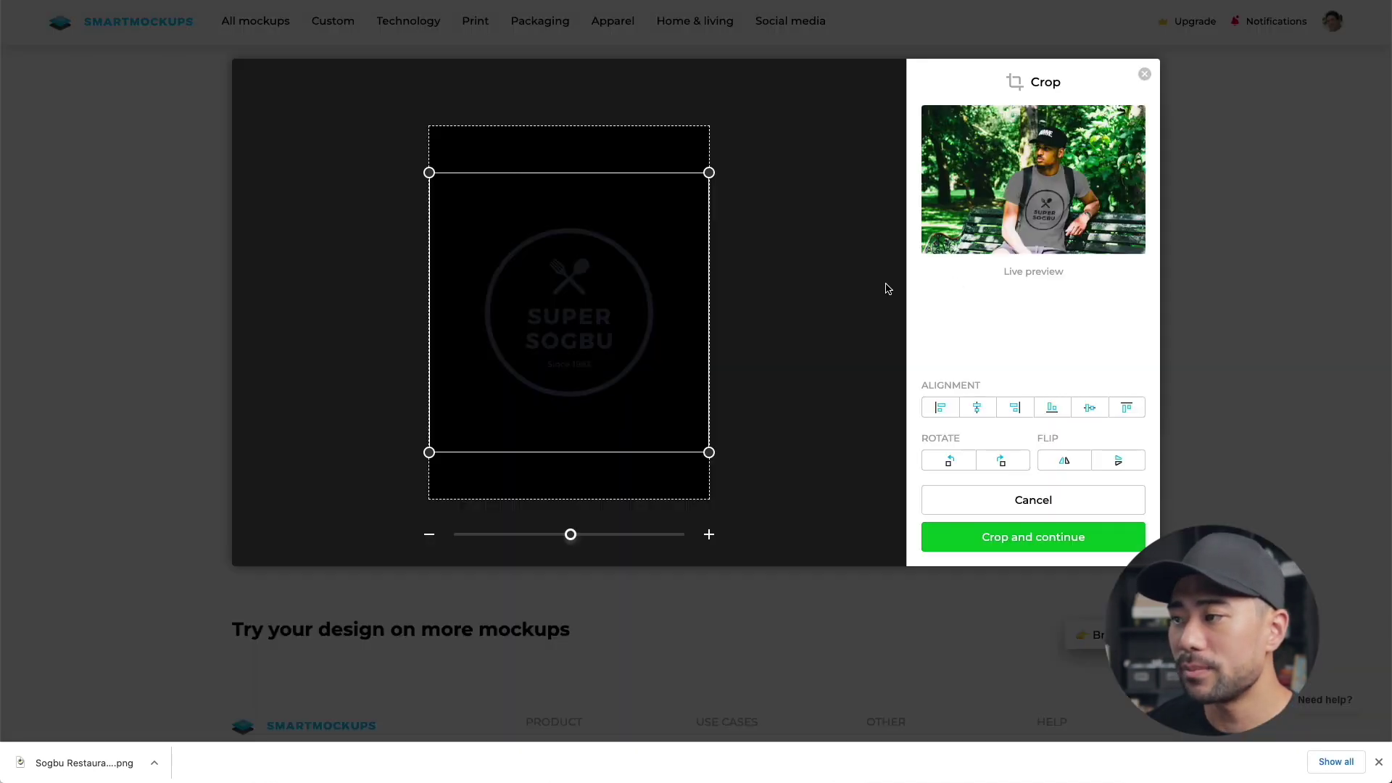
- Shrink the uploaded logo, place it on the wearer's left chest and apply the crop
left_click_drag(709, 453, 664, 287)
left_click_drag(613, 243, 614, 258)
left_click(1008, 531)
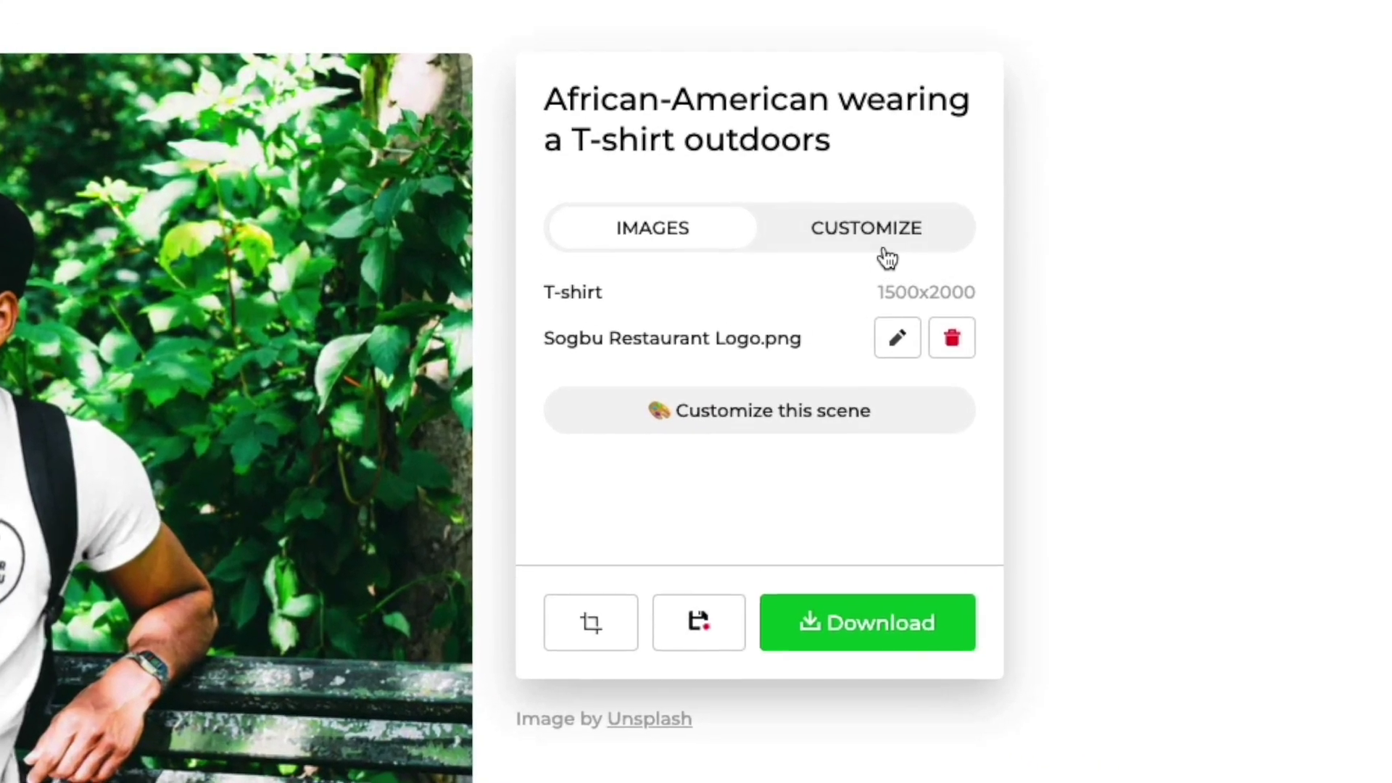
- Try the solid preset gray as the T-shirt color and set it back to solid preset white
left_click(1097, 193)
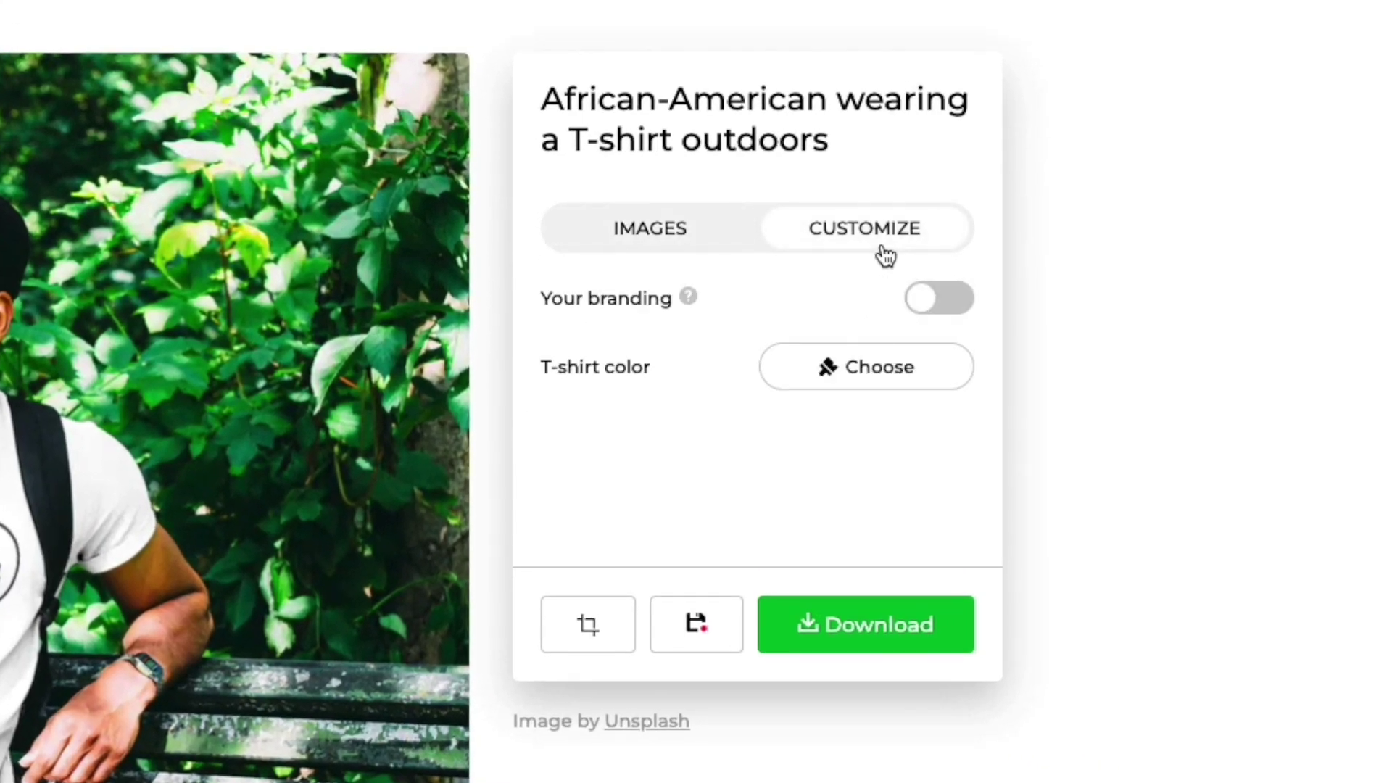
left_click(851, 382)
left_click(751, 153)
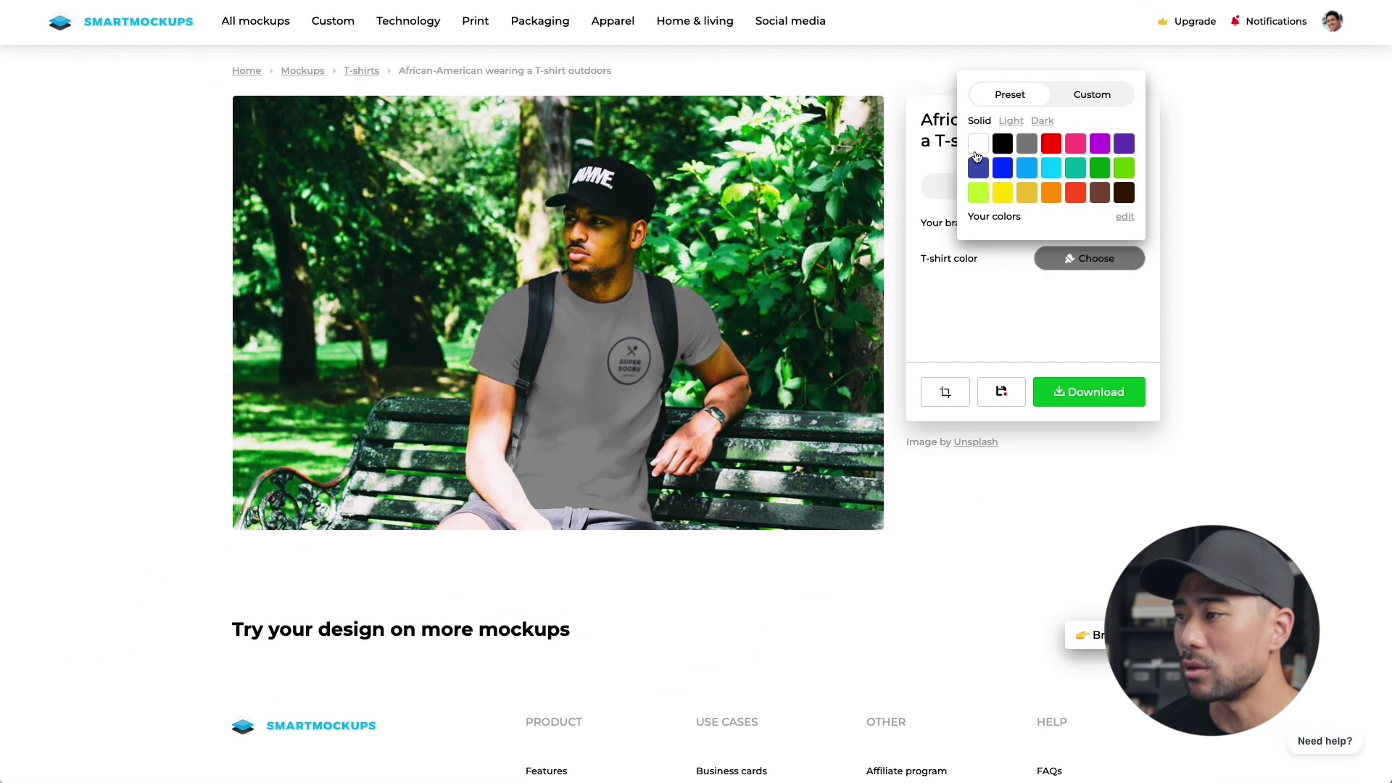
left_click(979, 152)
left_click(1123, 303)
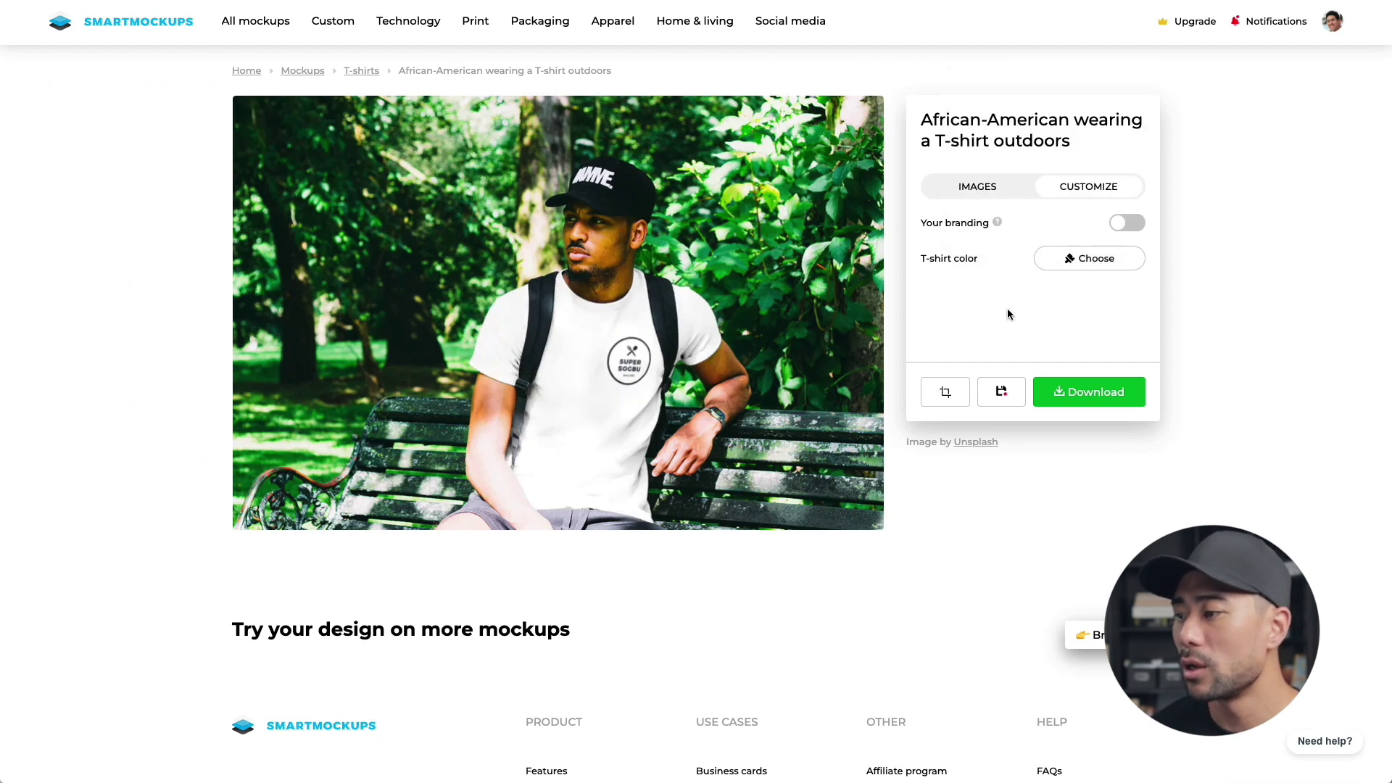
- Check the required T-shirt design dimensions of the "Man wearing a T-shirt near the water fountain" mockup
left_click(977, 184)
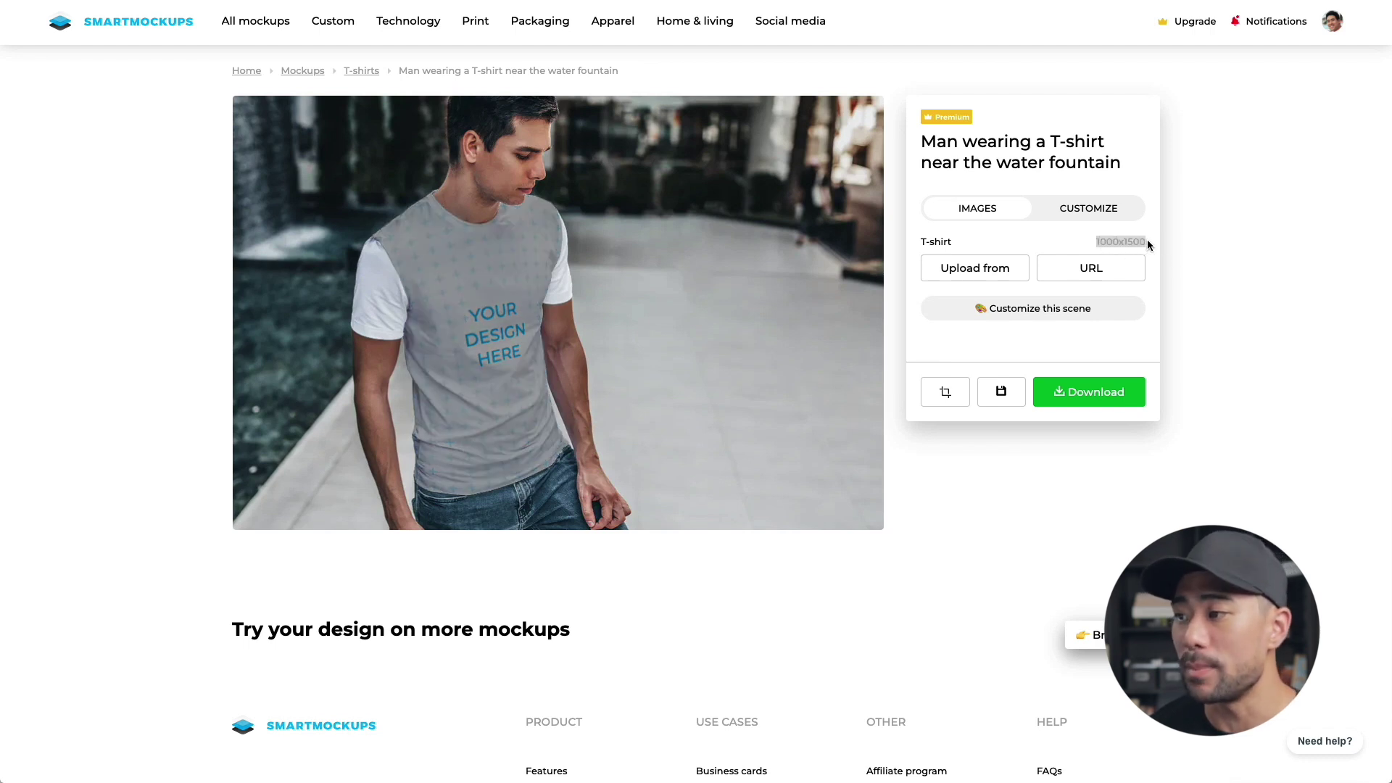
left_click(1187, 254)
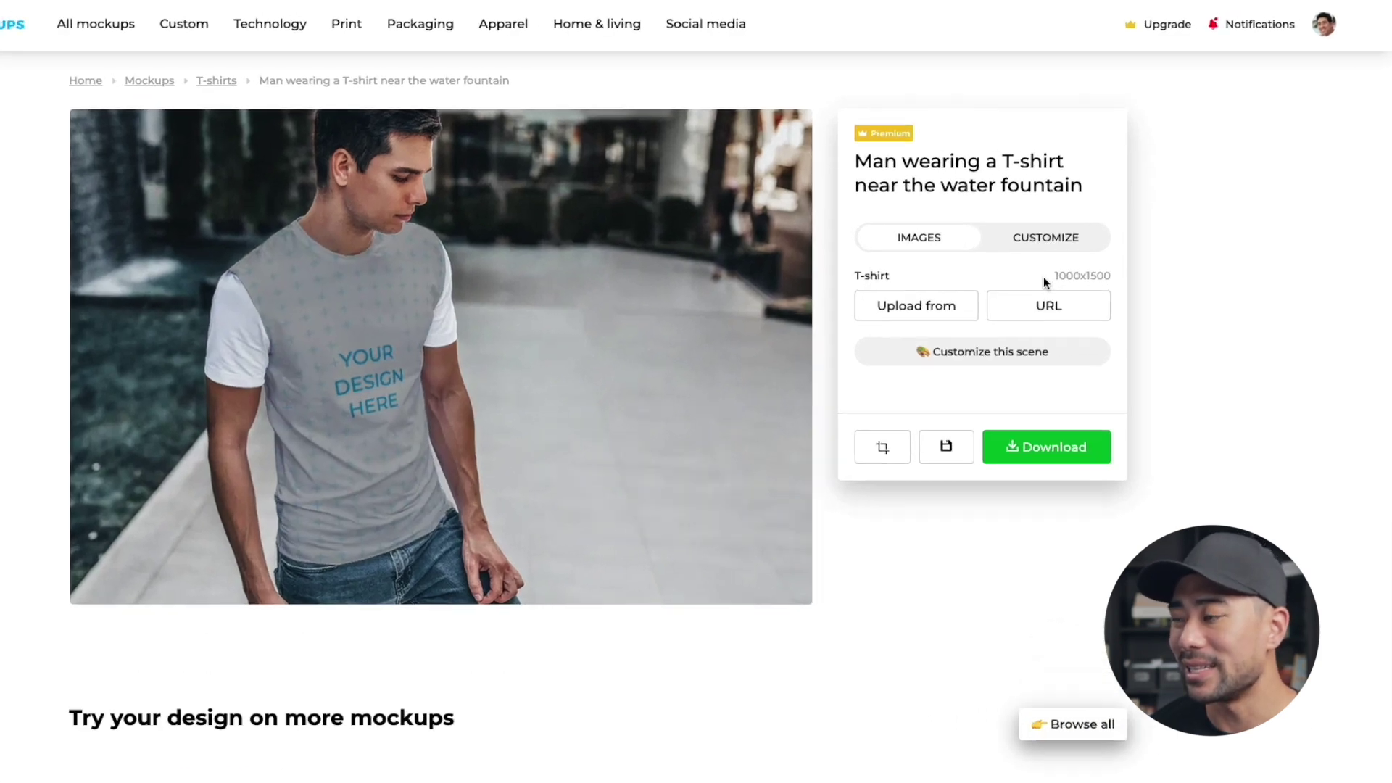
left_click_drag(1049, 280, 1075, 276)
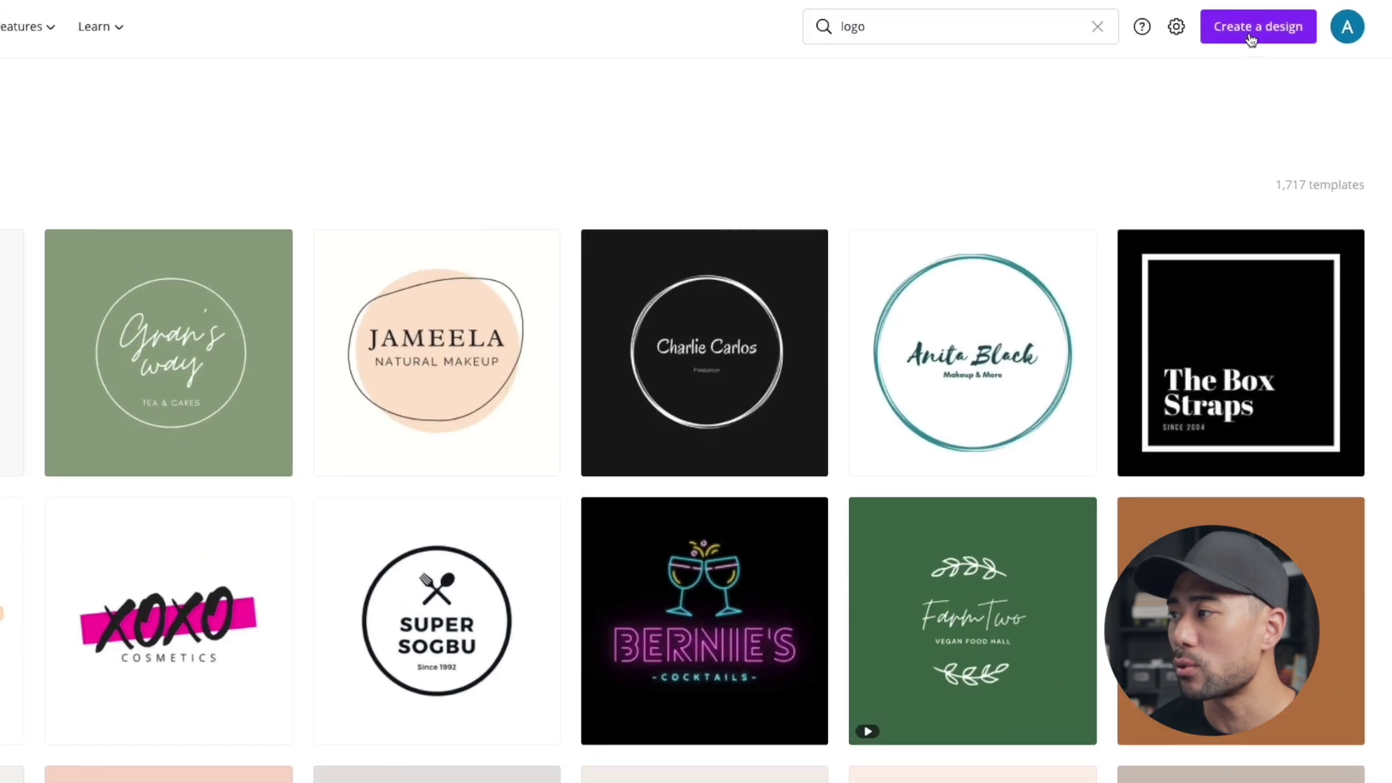
- Switch to Canva and create a new design with custom dimensions of 1000 x 1500 px
left_click(1276, 29)
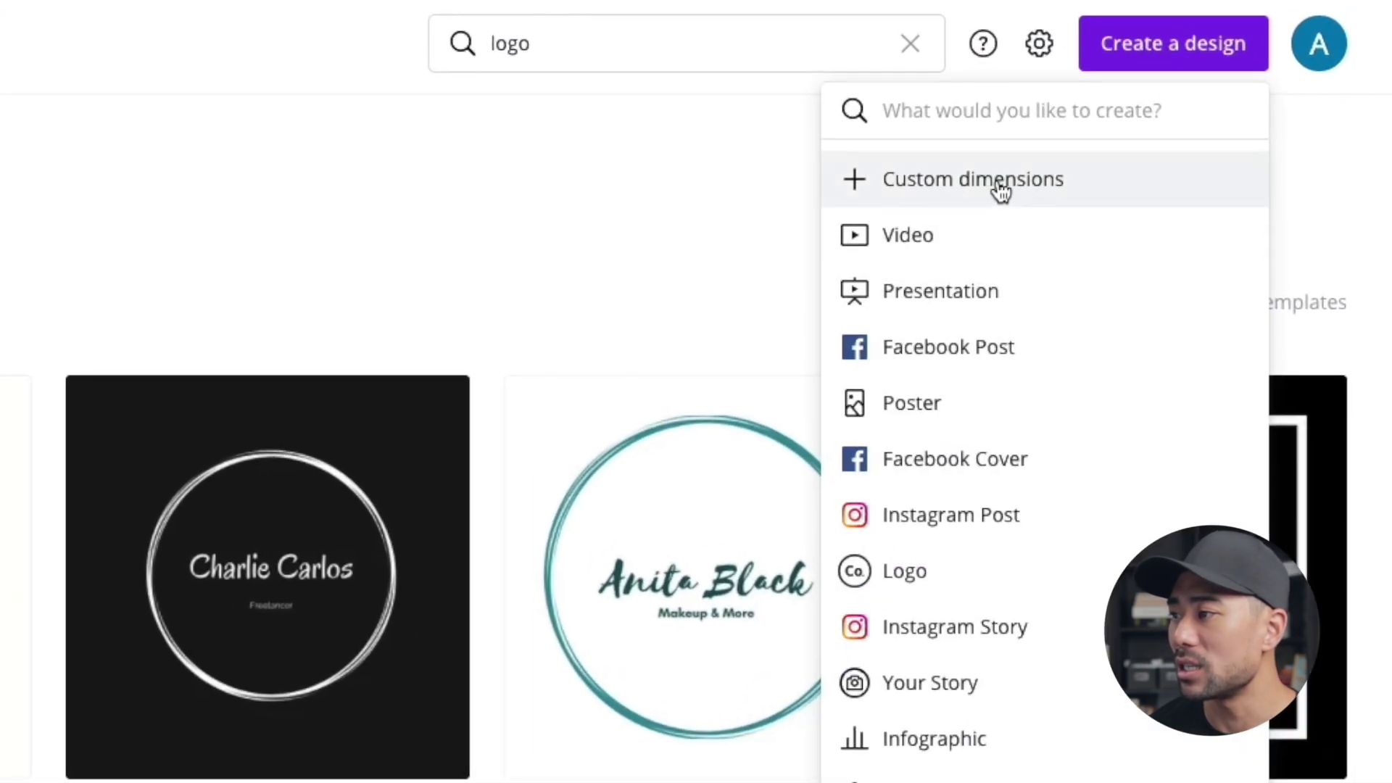
left_click(1001, 191)
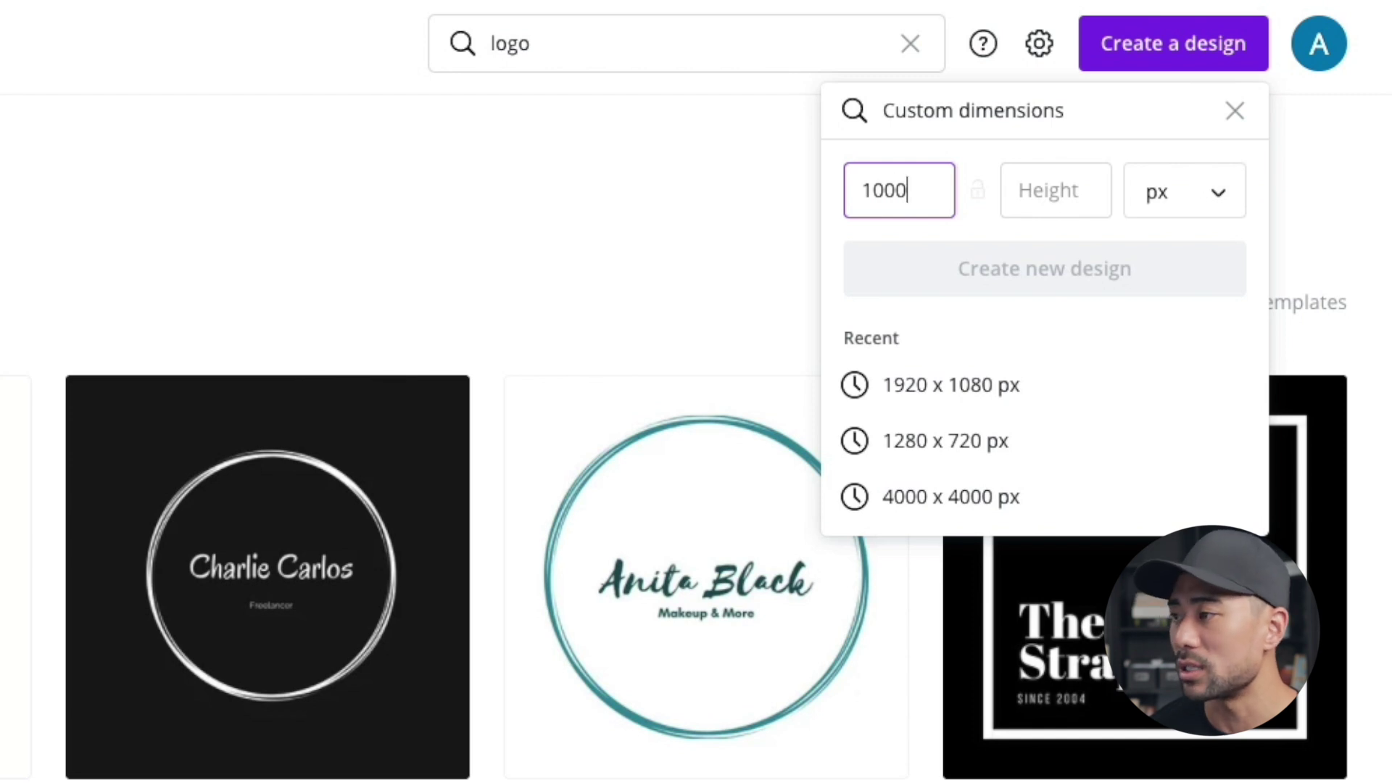
left_click(1031, 192)
type("15")
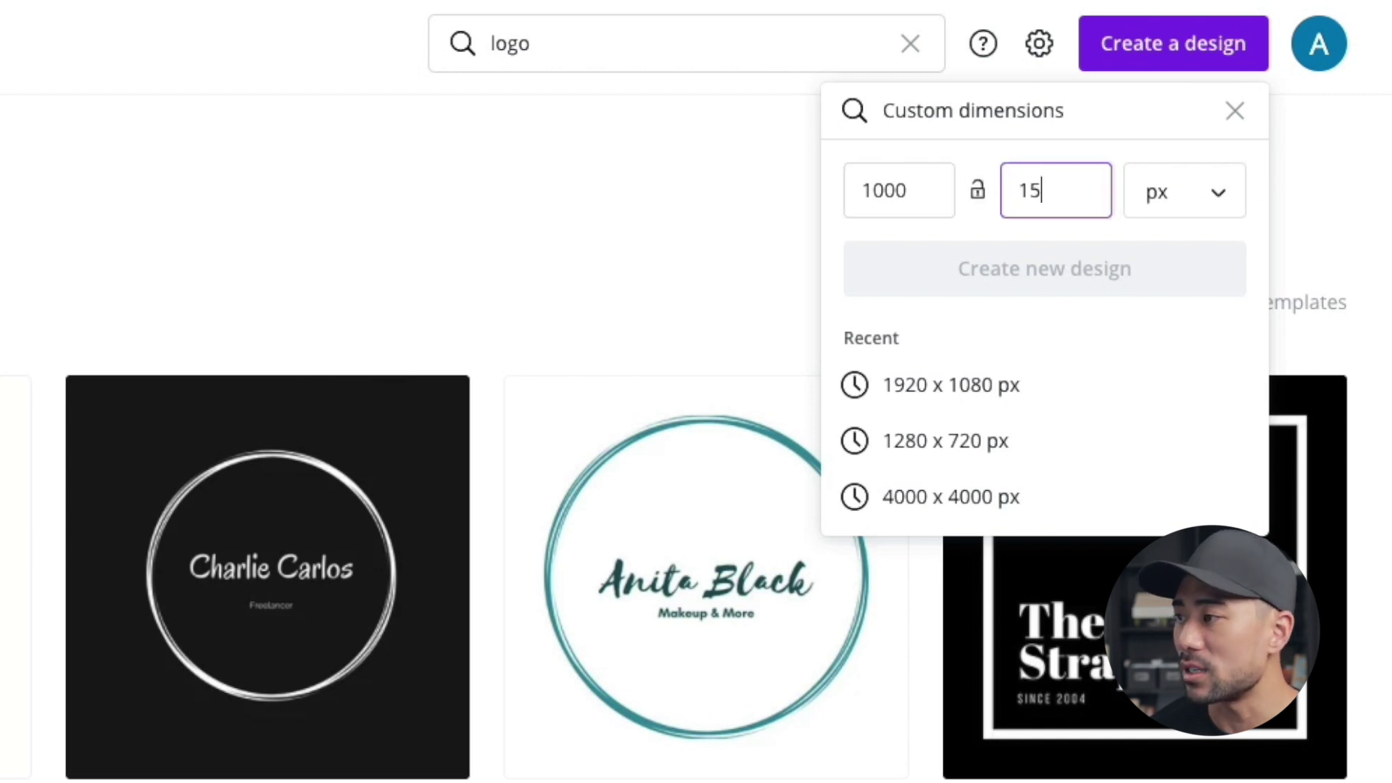
type("00")
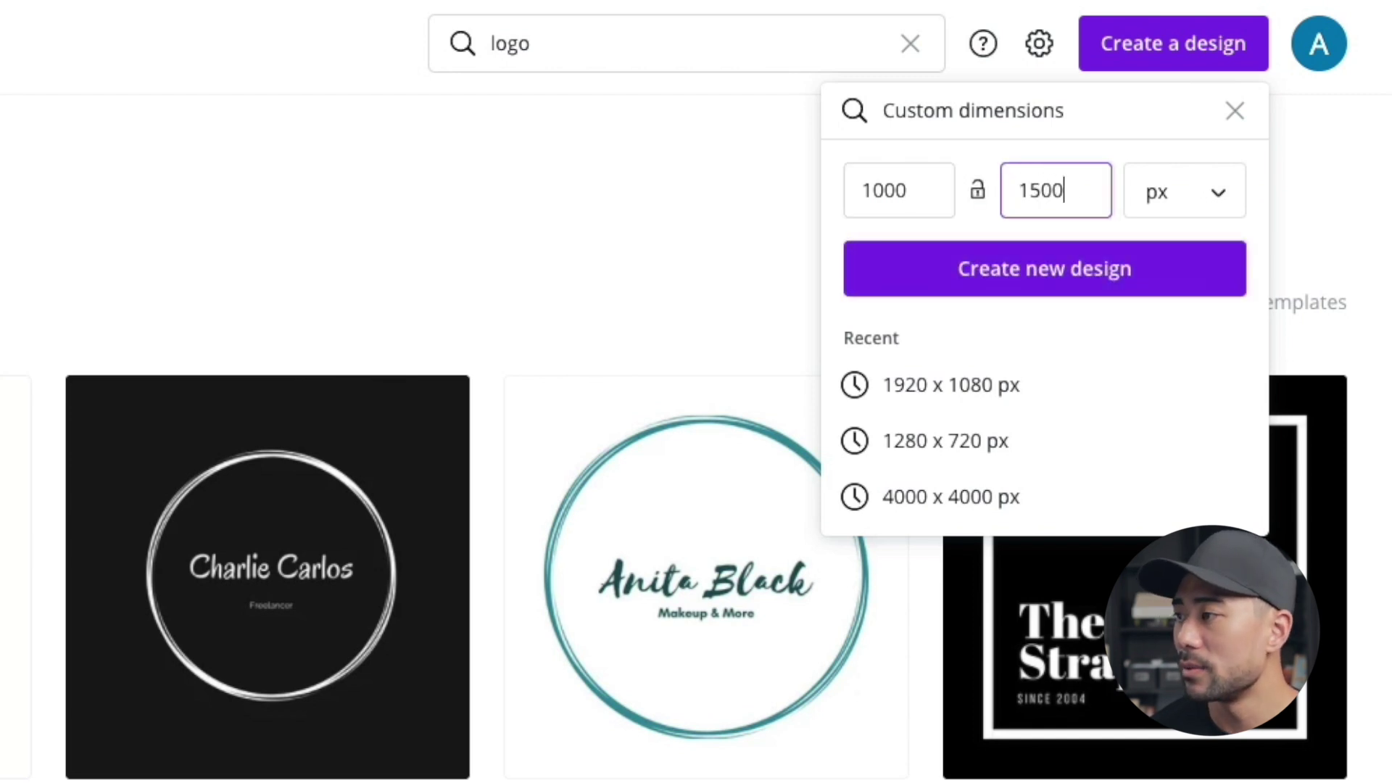
left_click(1044, 285)
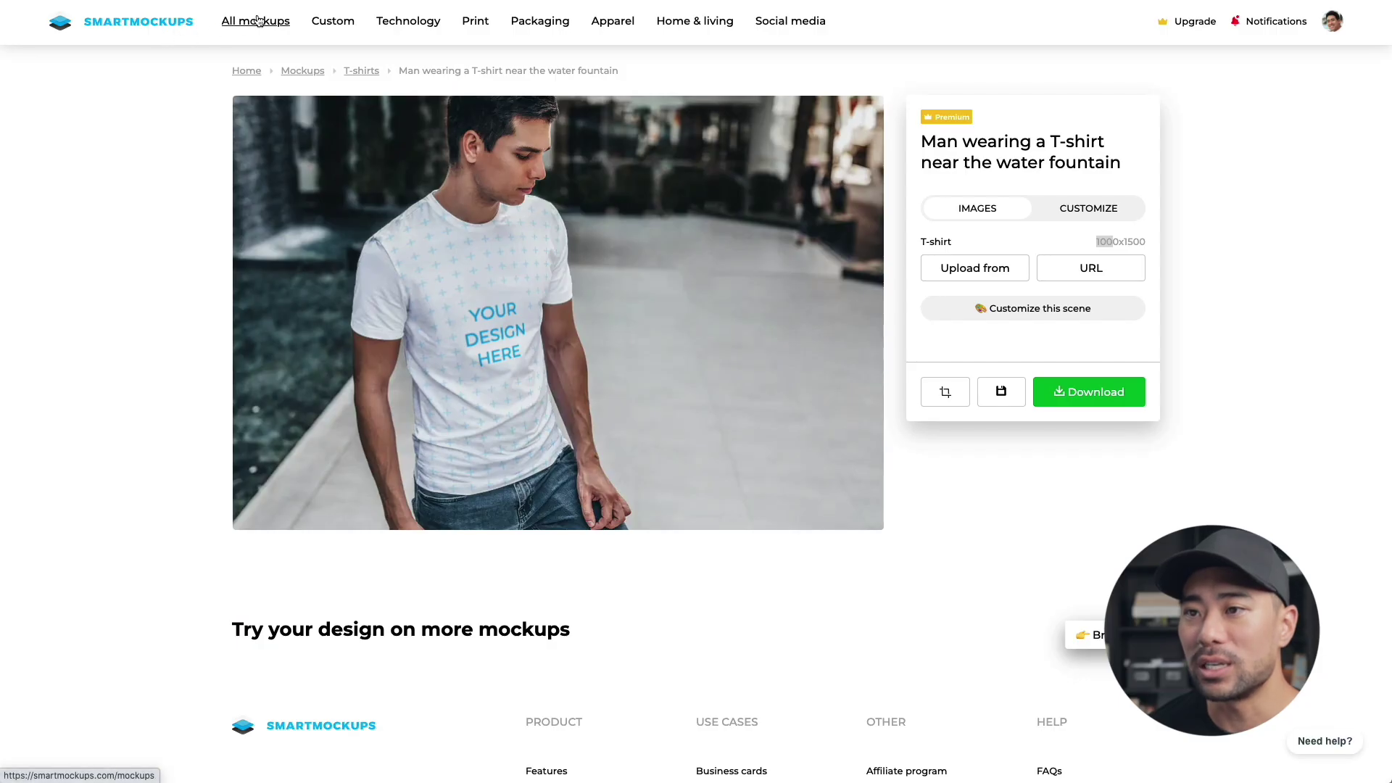
- Switch to Smartmockups, go to the full mockup catalog and open the Books category under Print
left_click(258, 20)
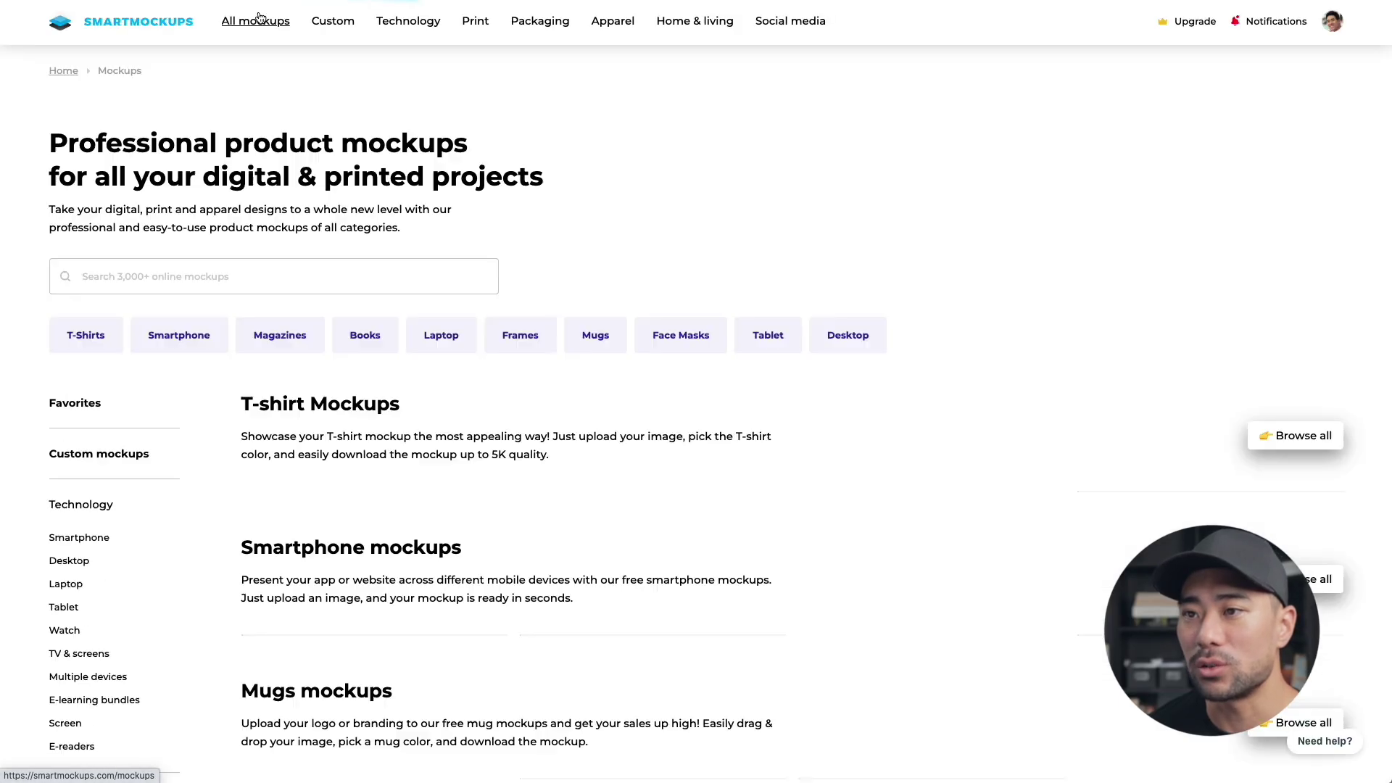
scroll(406, 240, "down", 5)
scroll(405, 239, "up", 3)
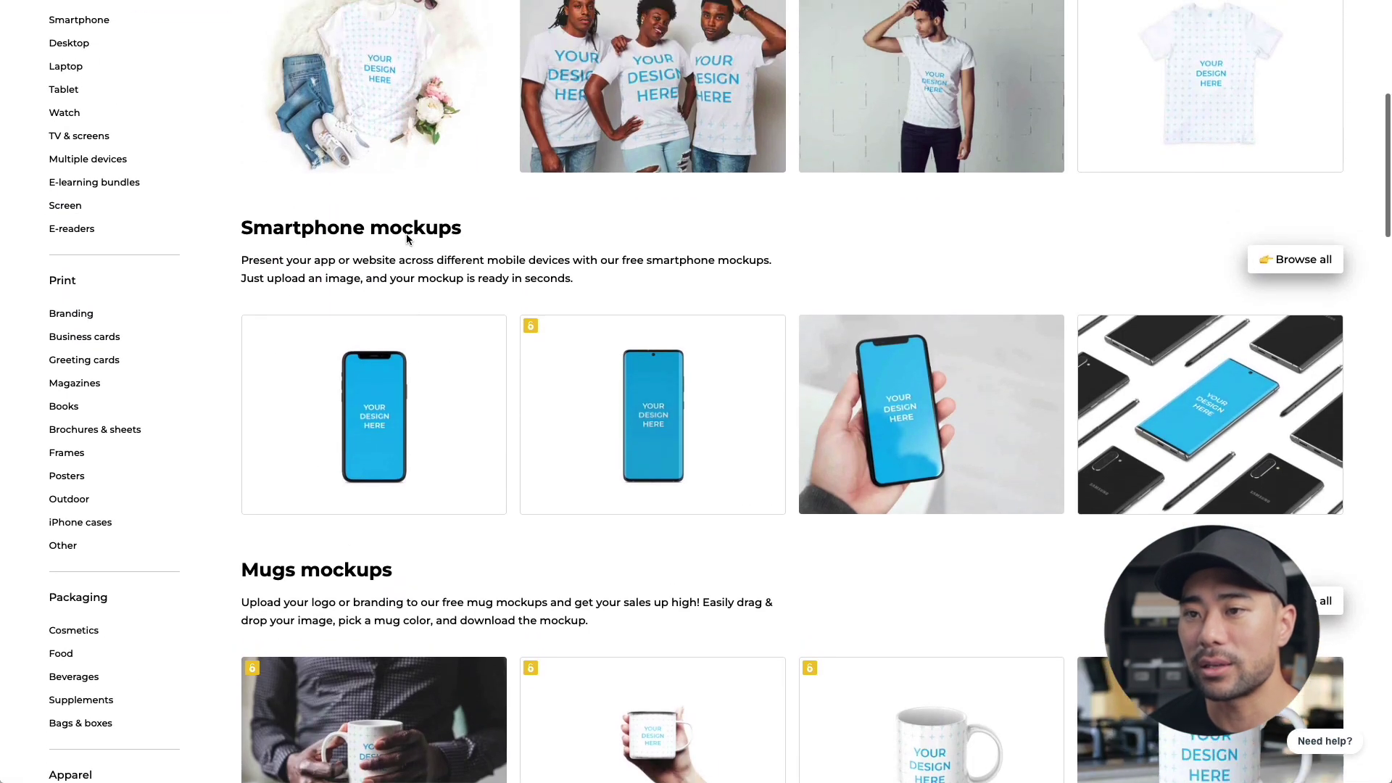
scroll(140, 449, "down", 3)
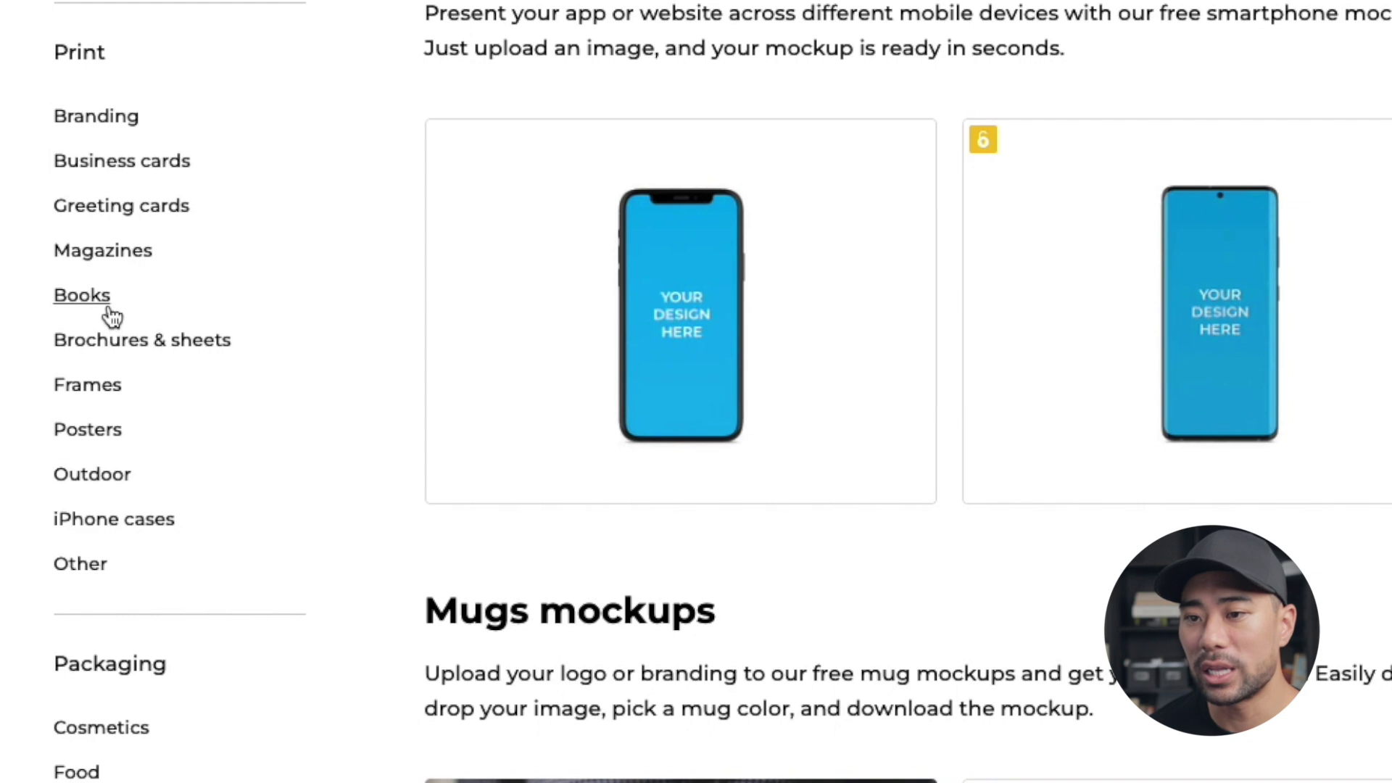
left_click(108, 311)
- Browse the book mockups, noting the premium badges and comparing the Isolated and Photo filters before returning to All
scroll(710, 423, "down", 4)
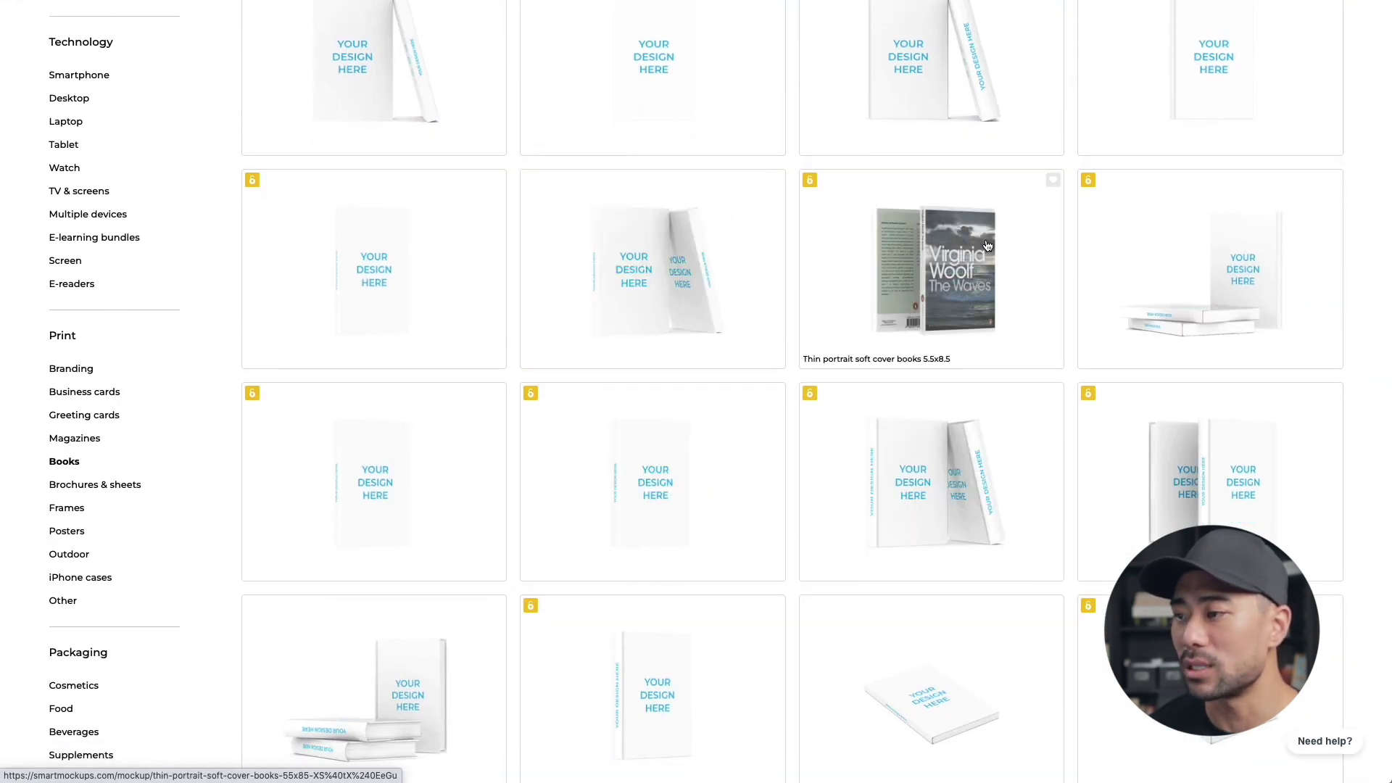
scroll(945, 322, "up", 2)
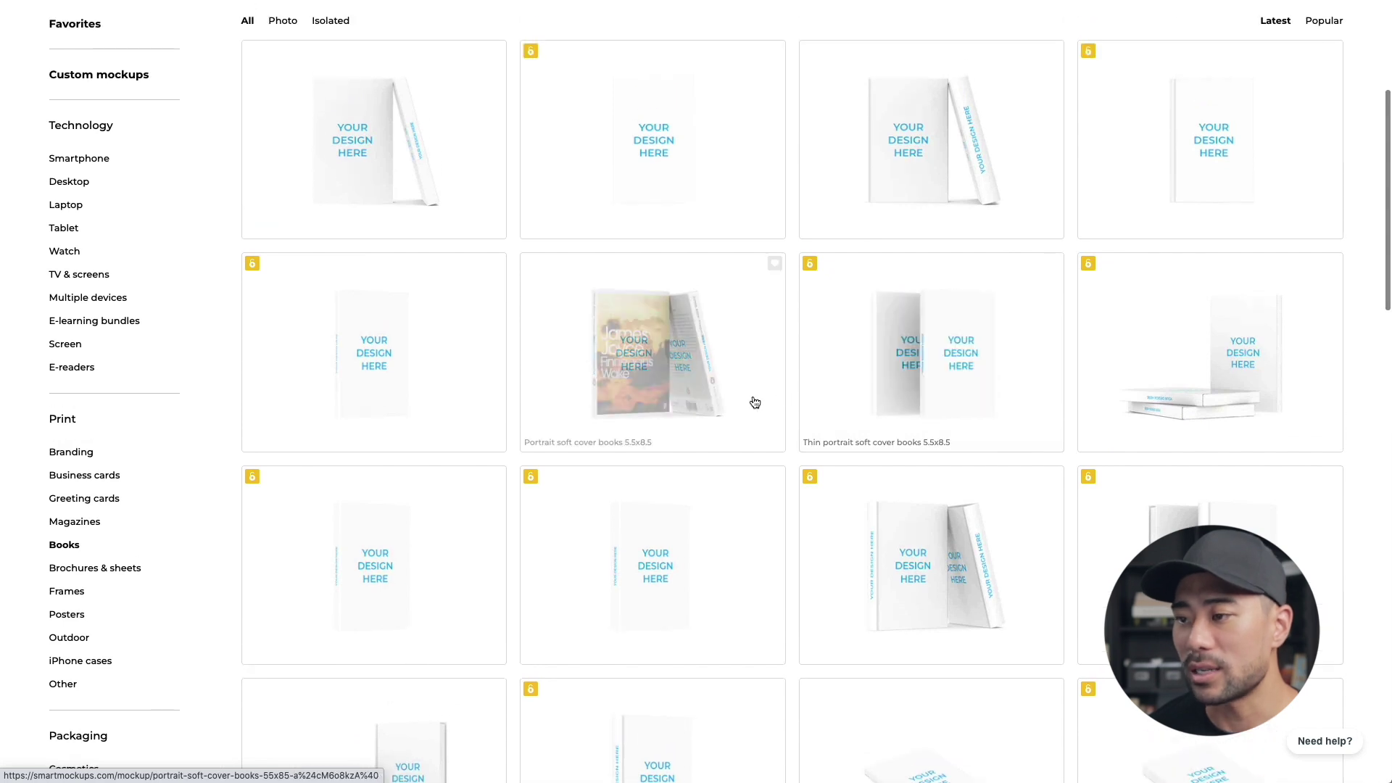
scroll(746, 488, "up", 1)
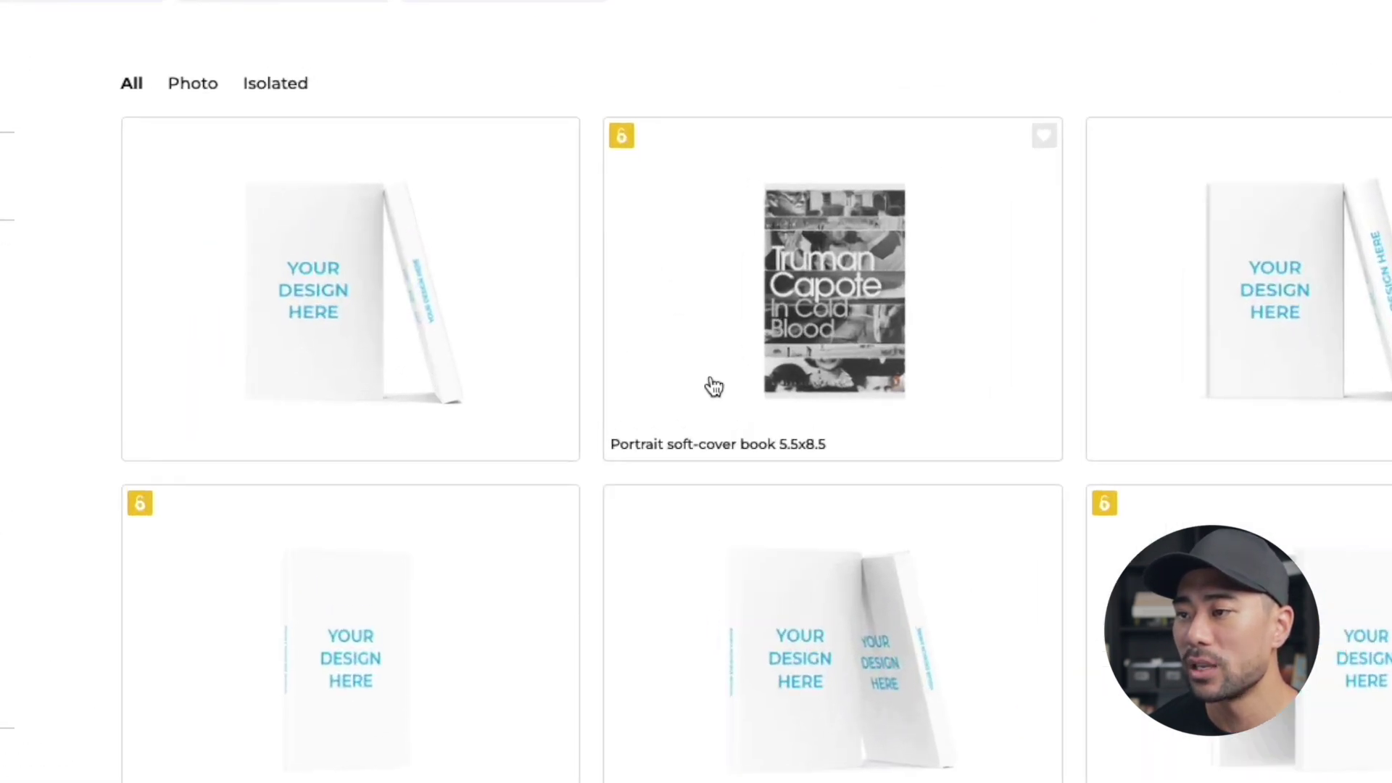
scroll(671, 244, "up", 1)
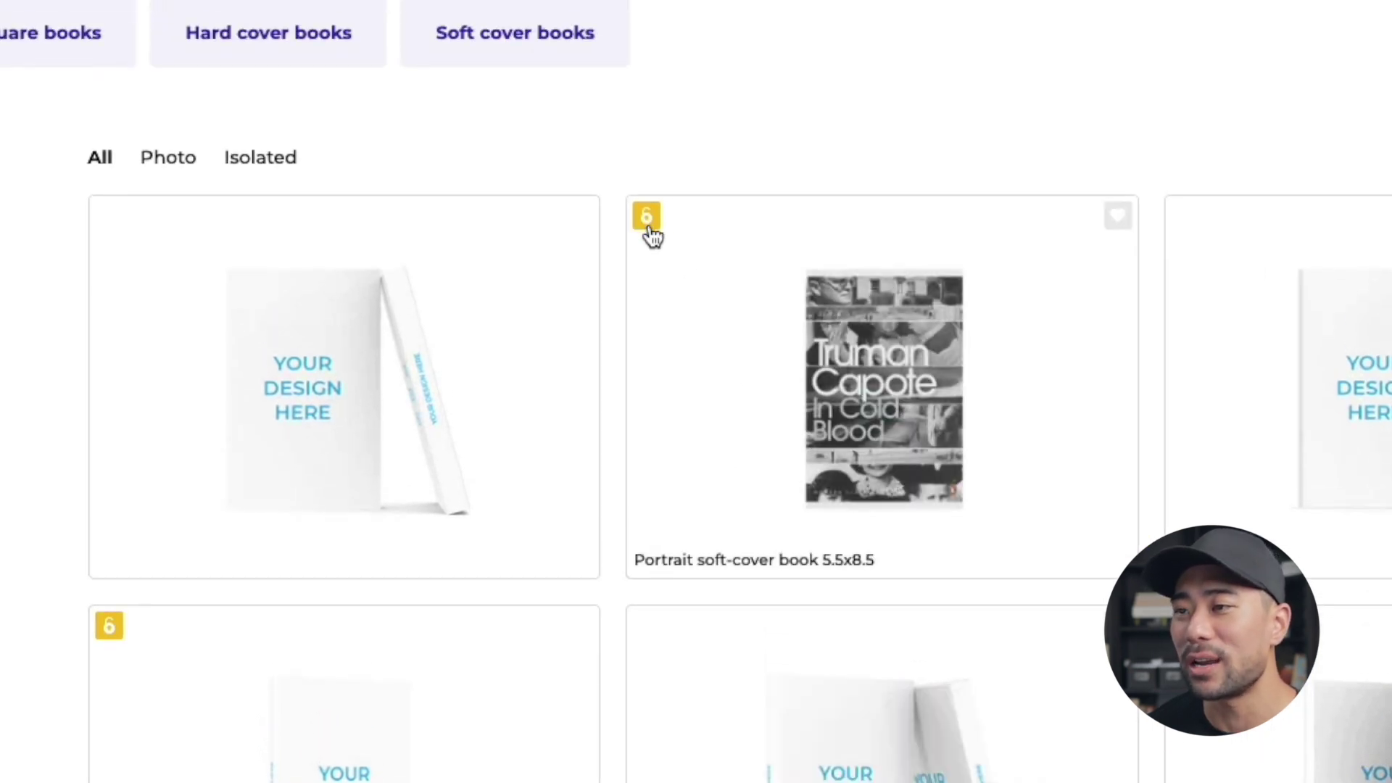
scroll(659, 236, "up", 4)
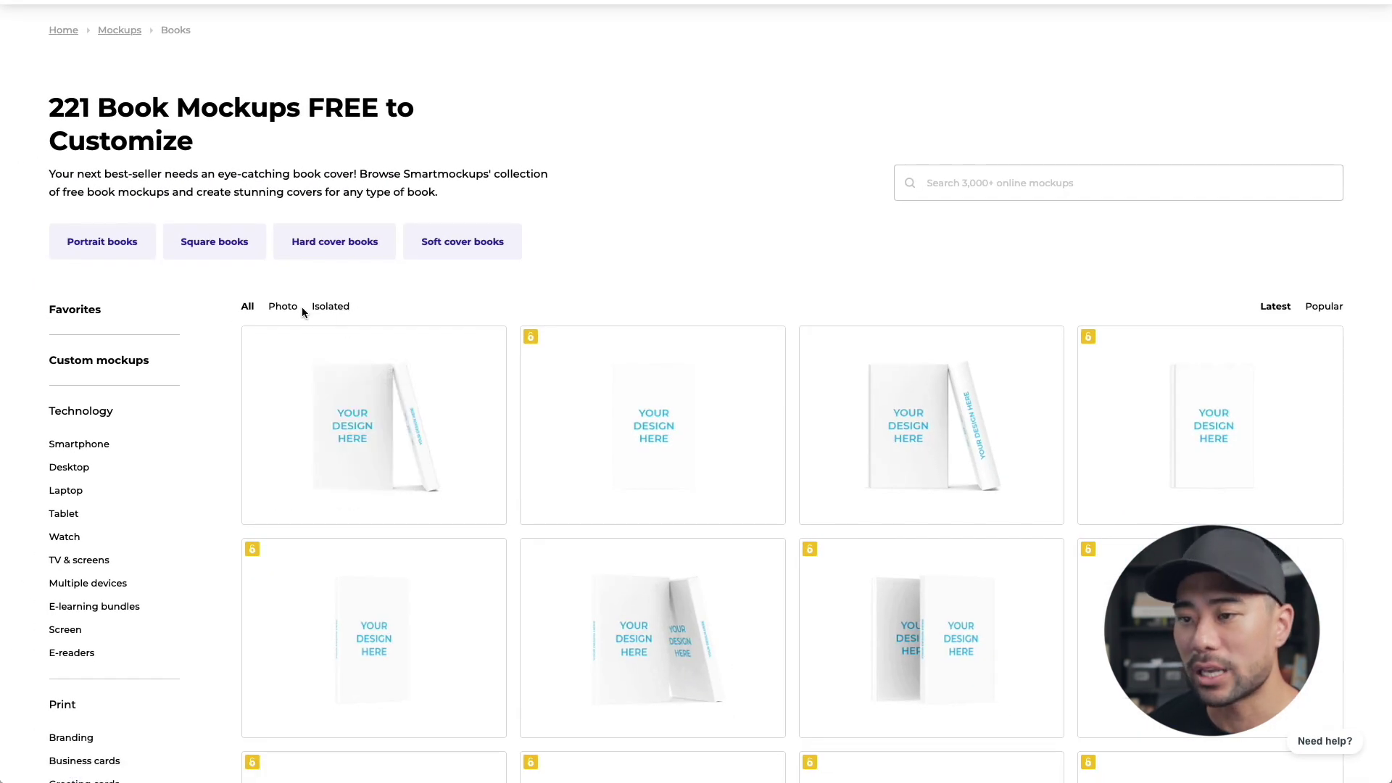
left_click(339, 305)
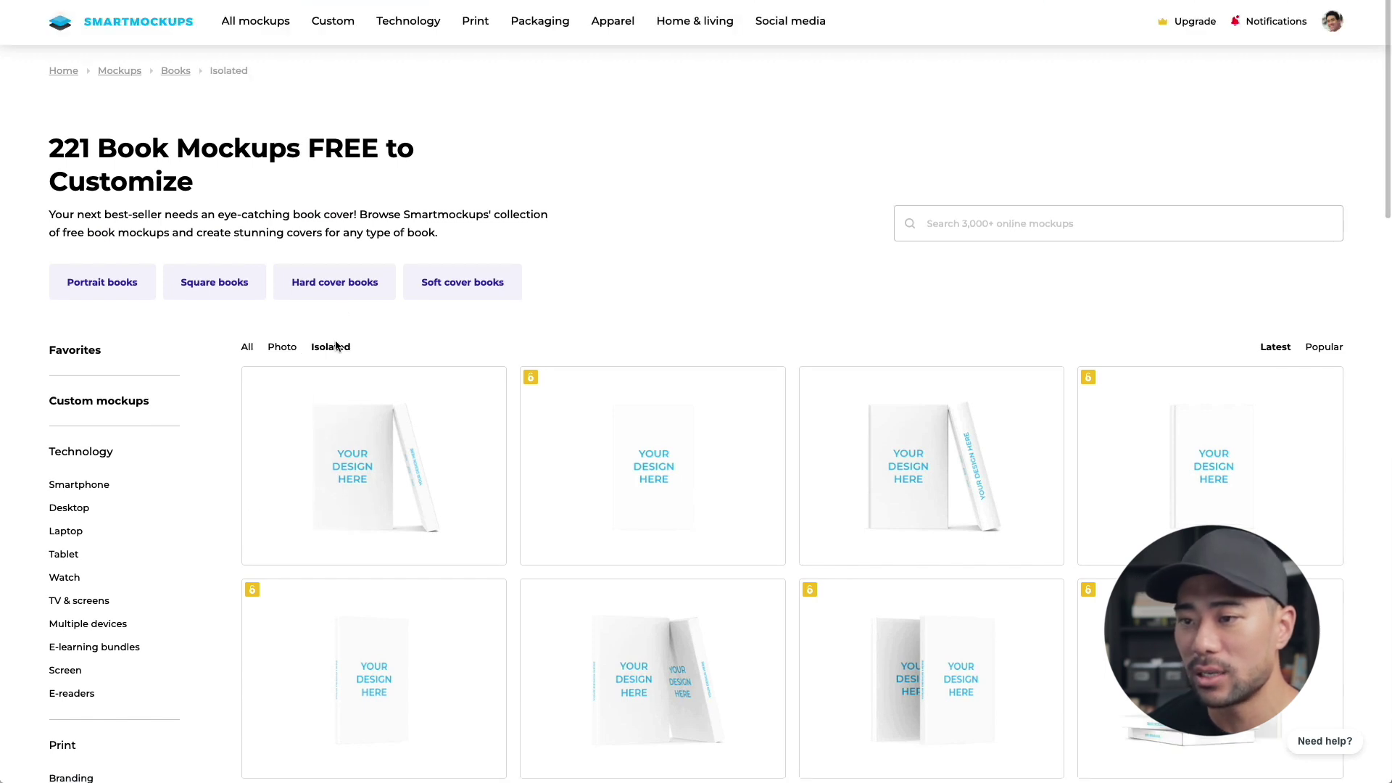
left_click(282, 346)
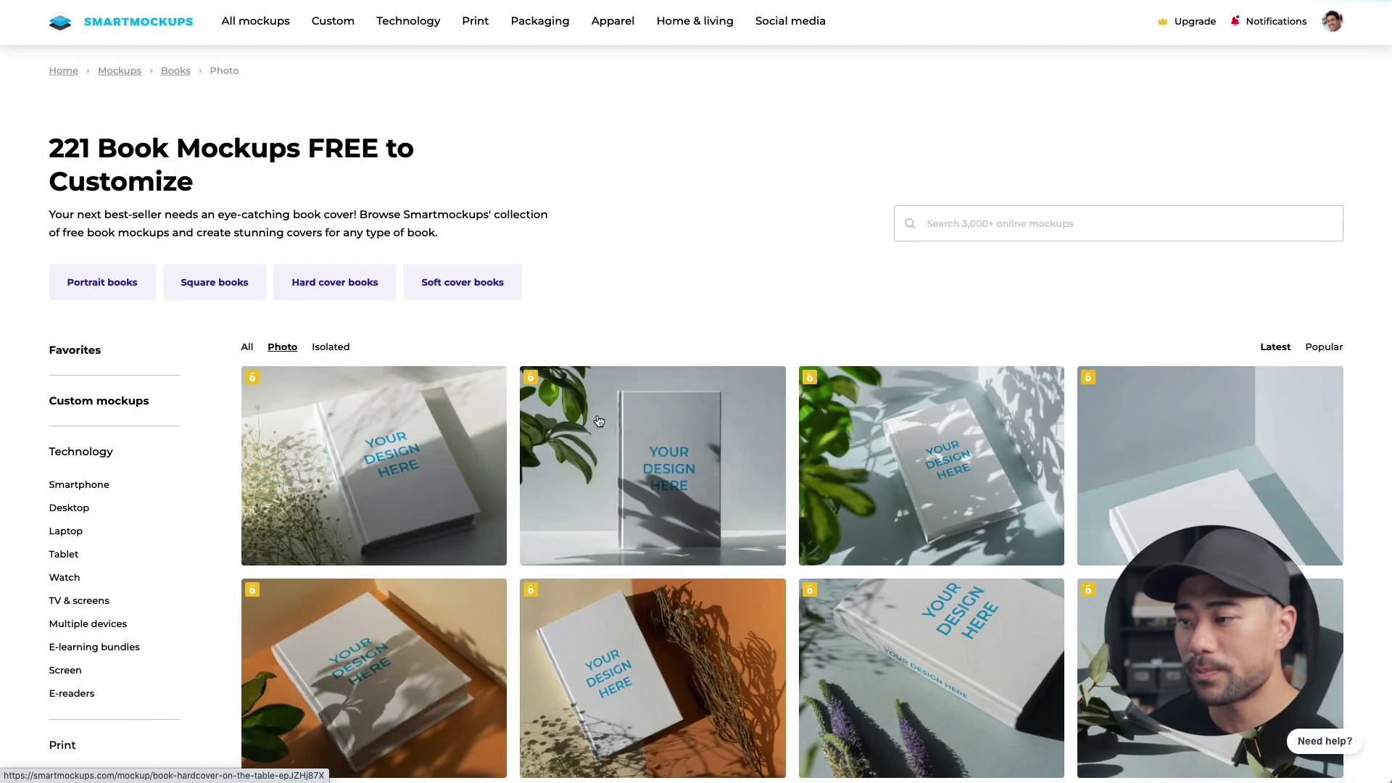
scroll(765, 436, "down", 2)
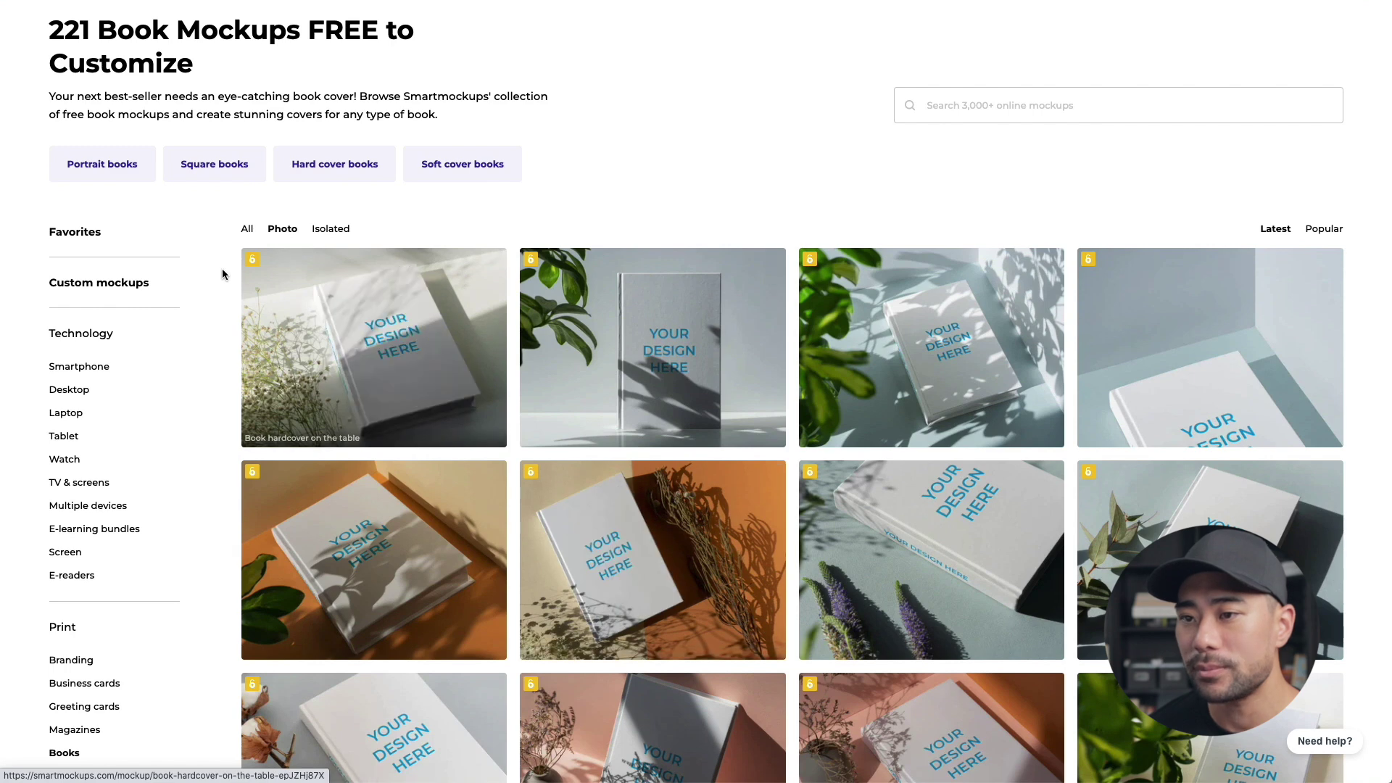
left_click(248, 230)
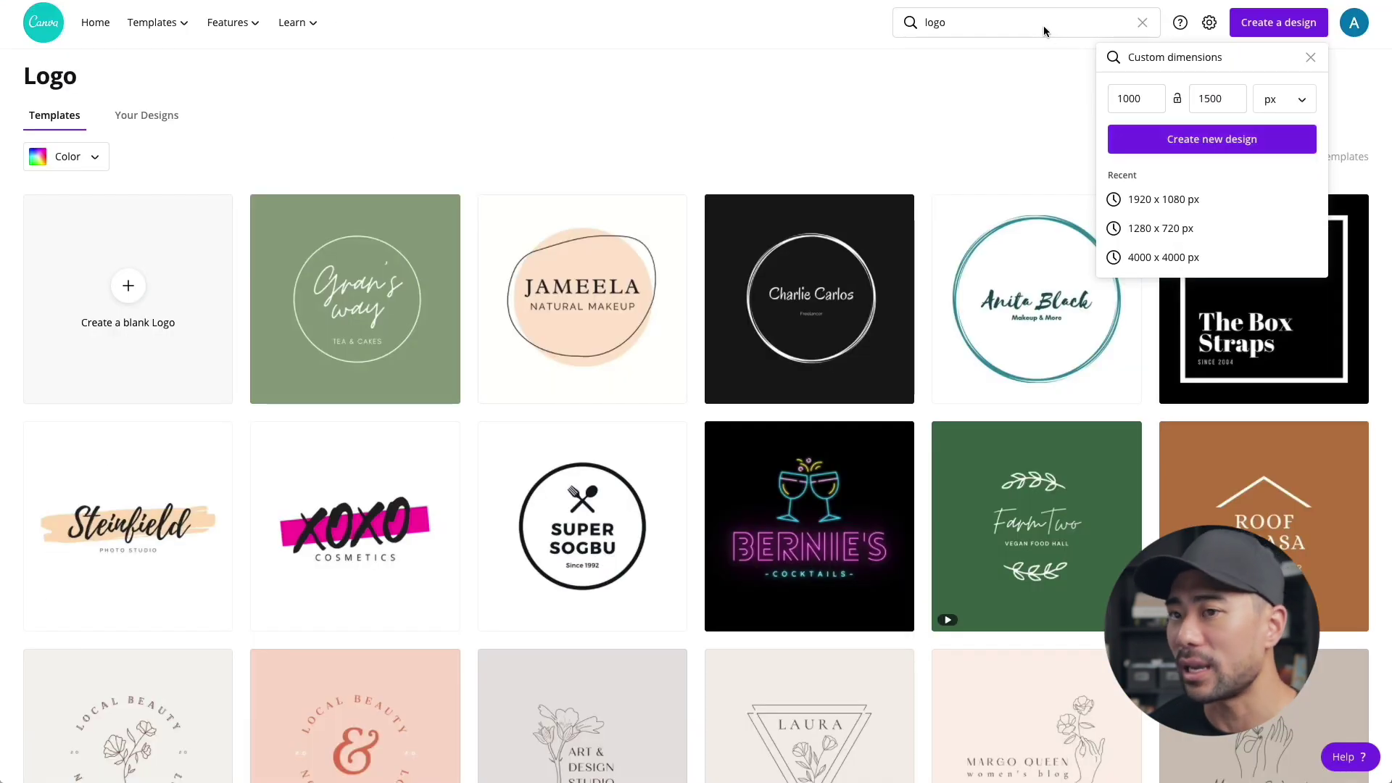
- Switch to Canva and search for ebook cover templates
left_click(948, 22)
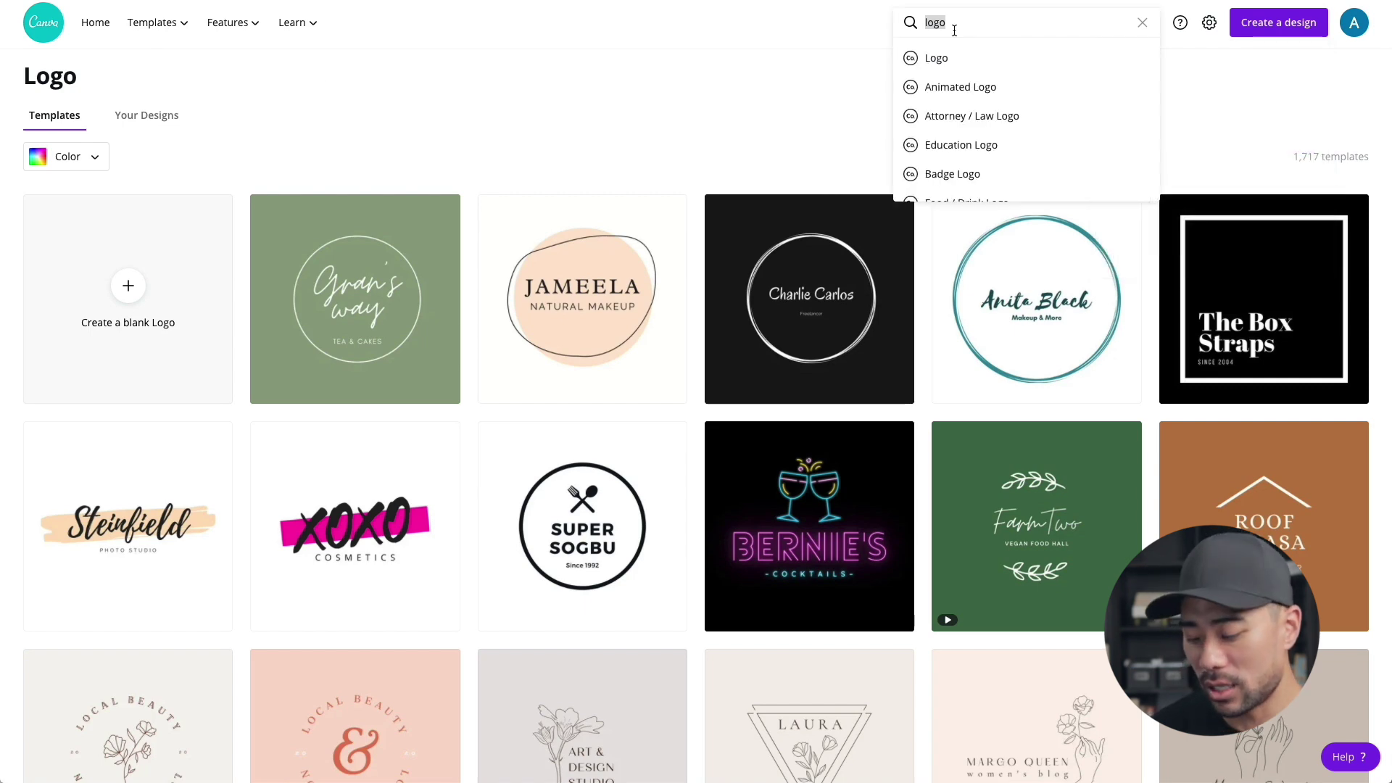
type("ebook")
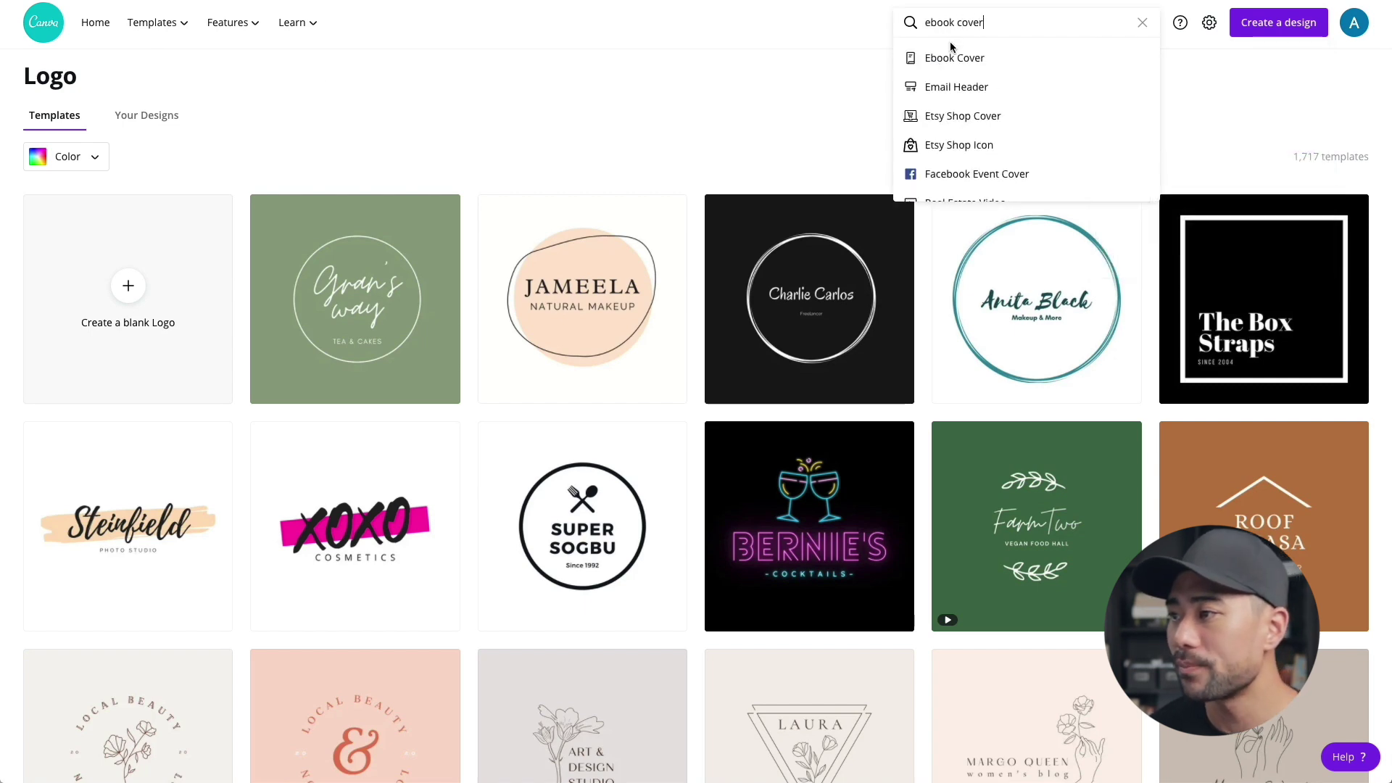
type(" cover")
left_click(950, 53)
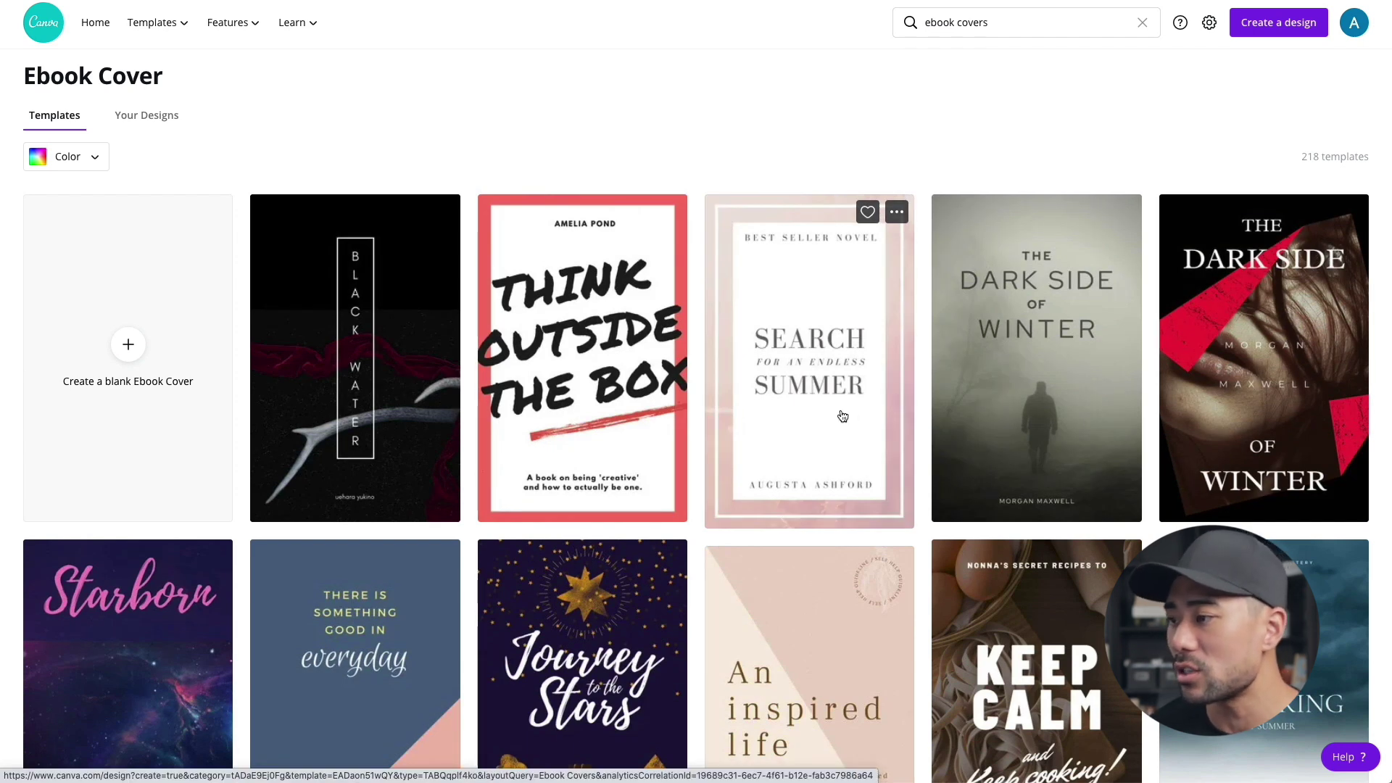
- Browse the ebook cover templates and open the "Living the Simple Life" cover with the house photo
scroll(823, 325, "down", 10)
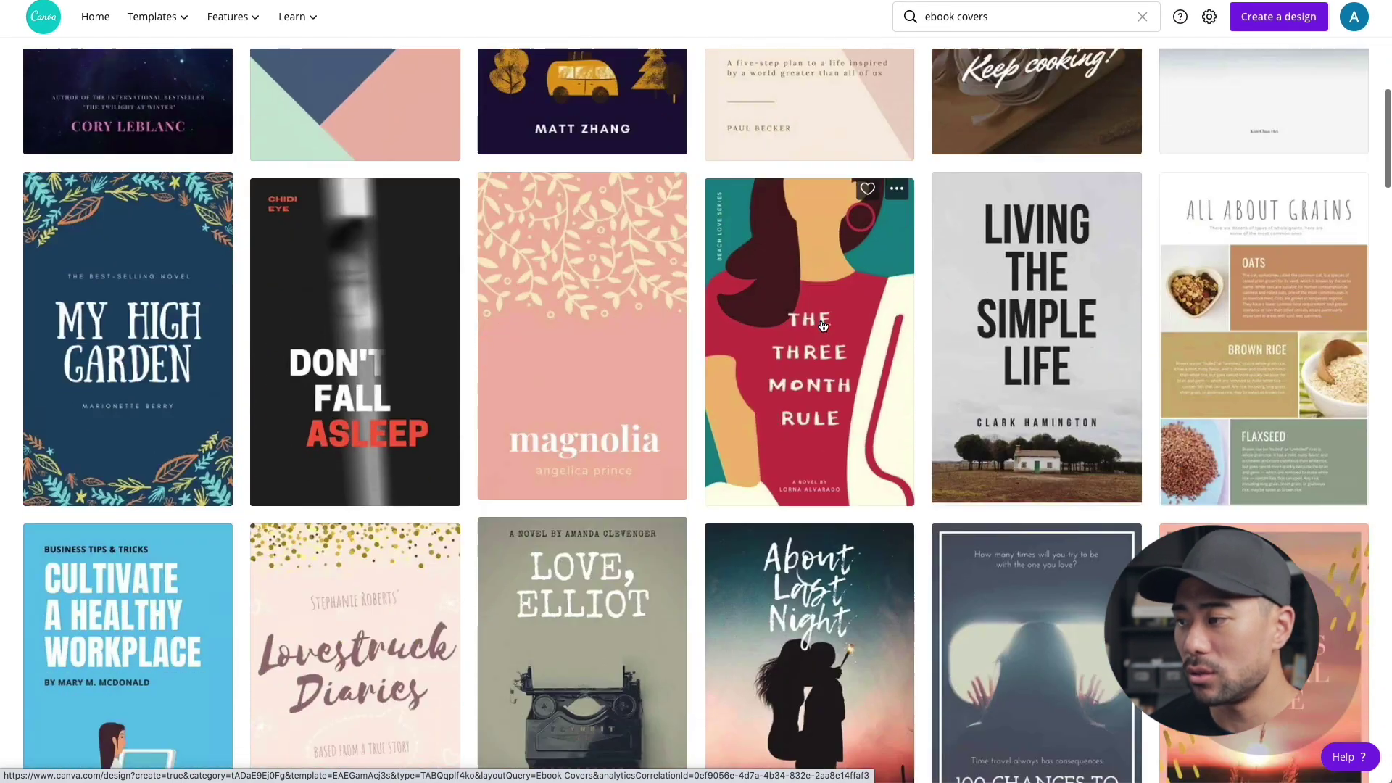
scroll(823, 326, "down", 2)
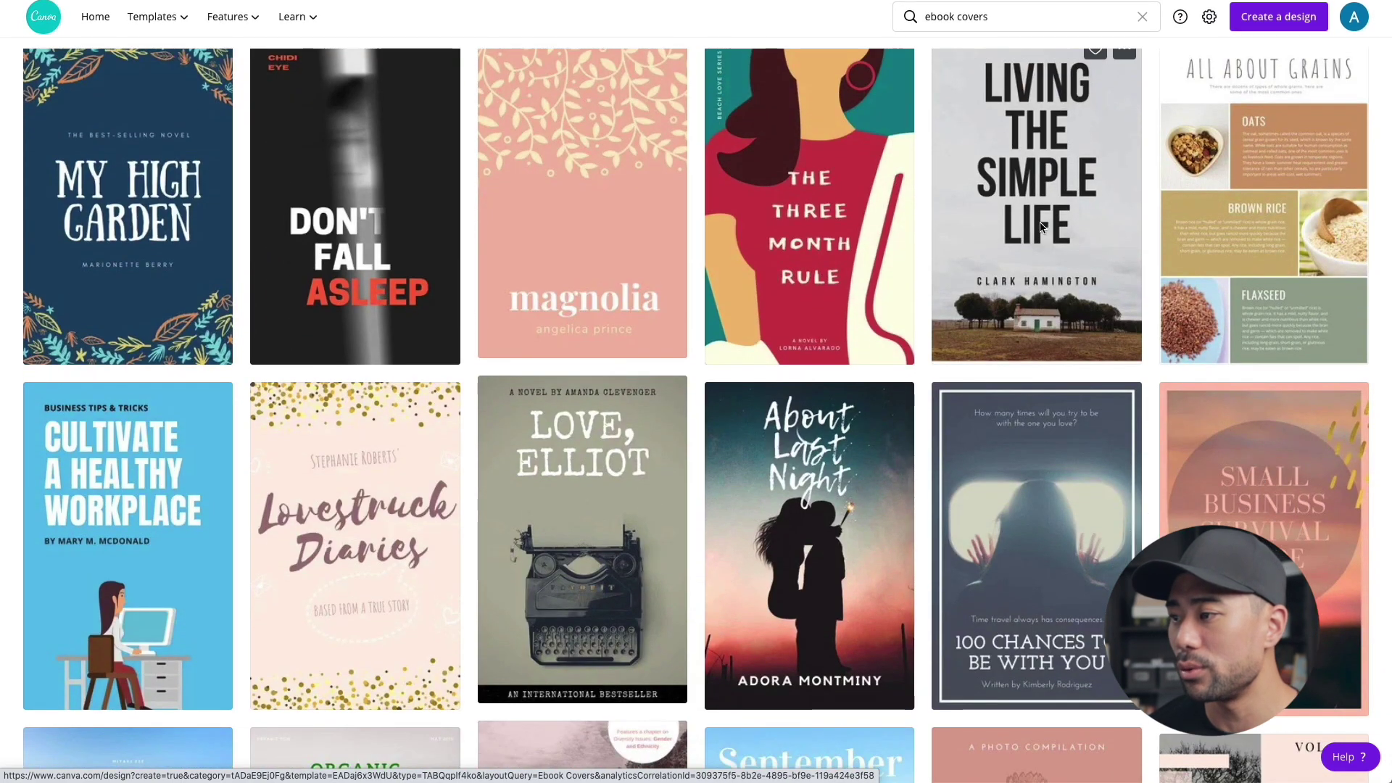
left_click(1041, 226)
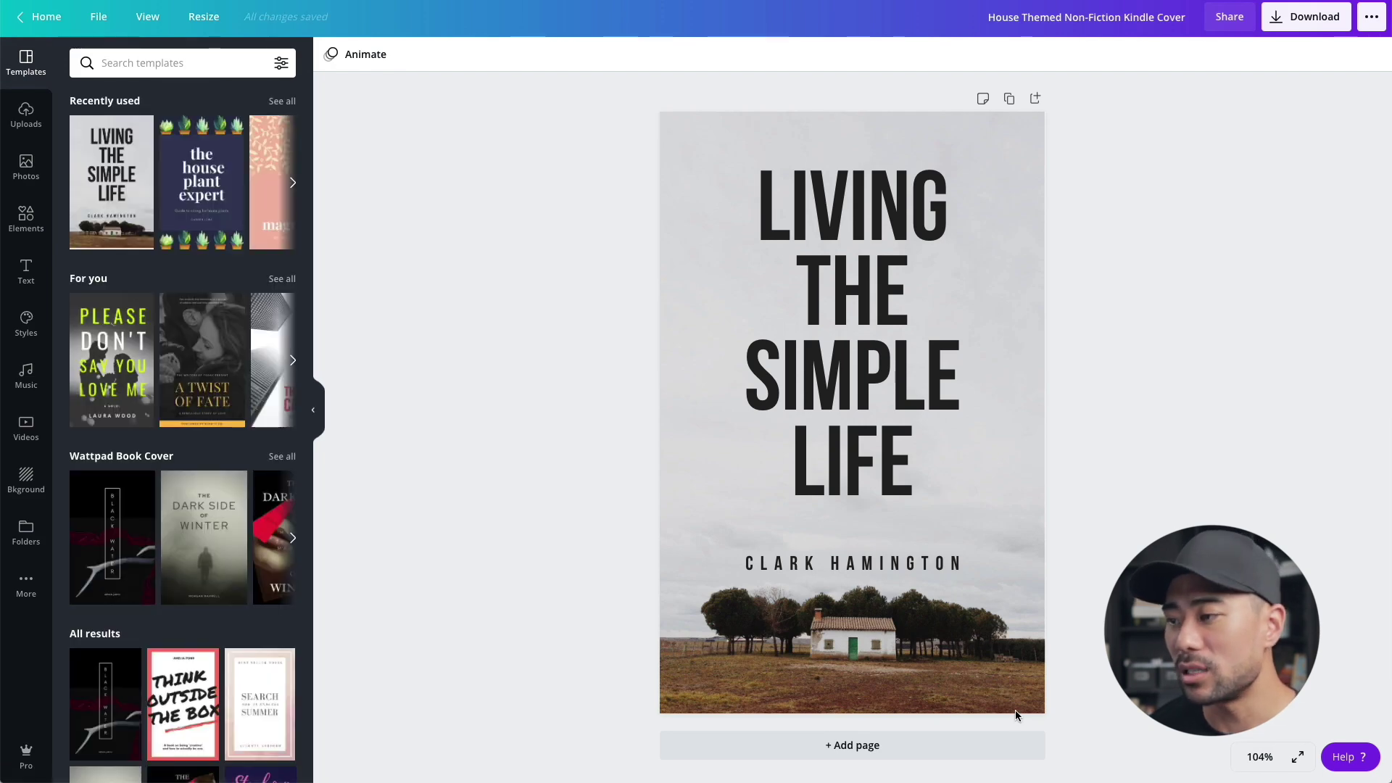
left_click(1015, 711)
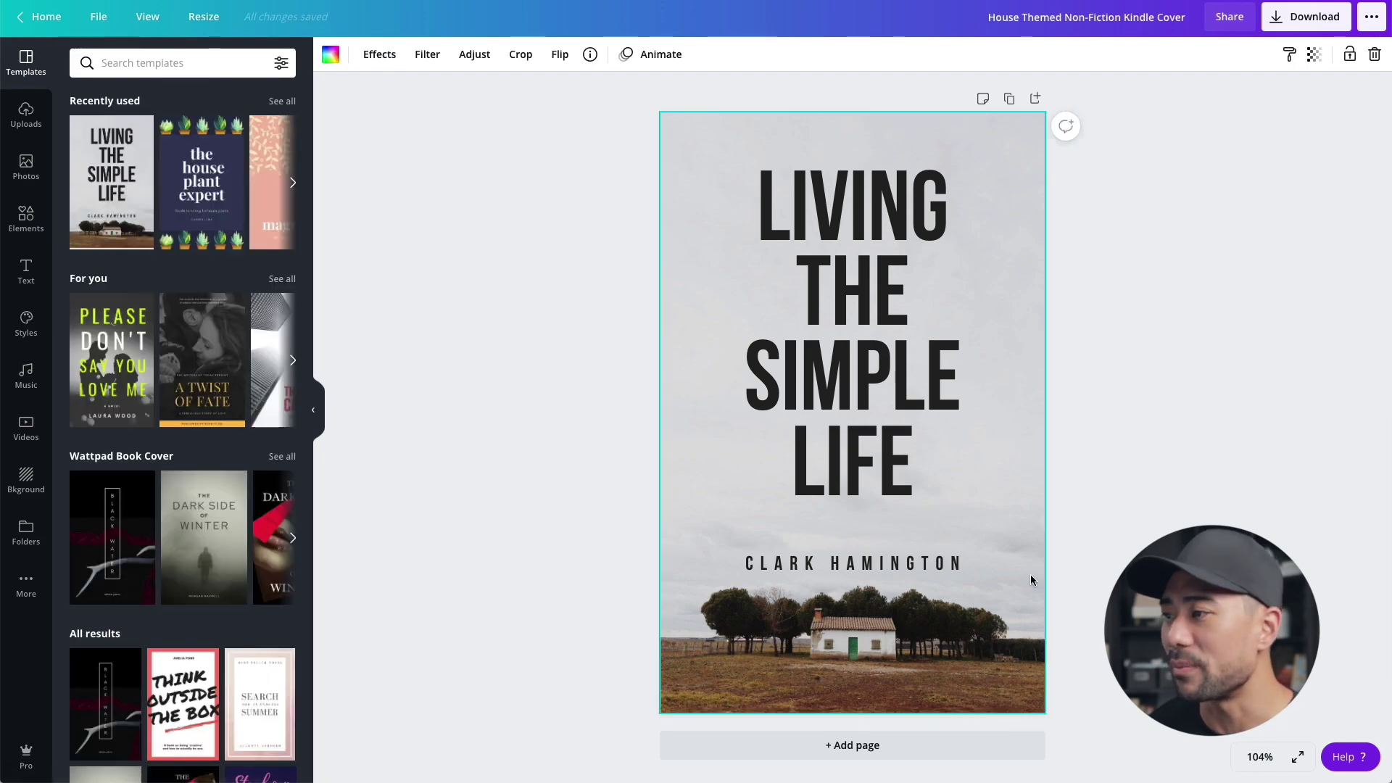
left_click(1174, 347)
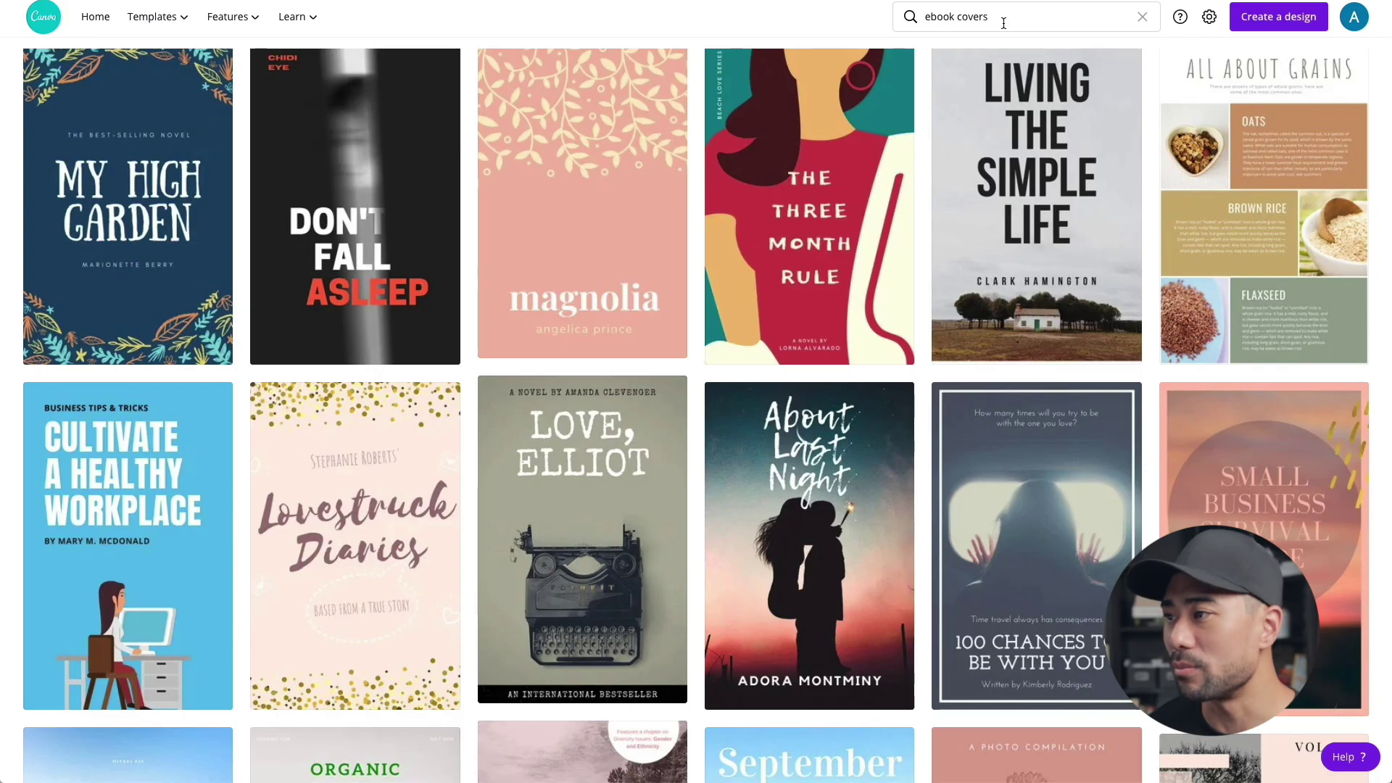
left_click(1003, 23)
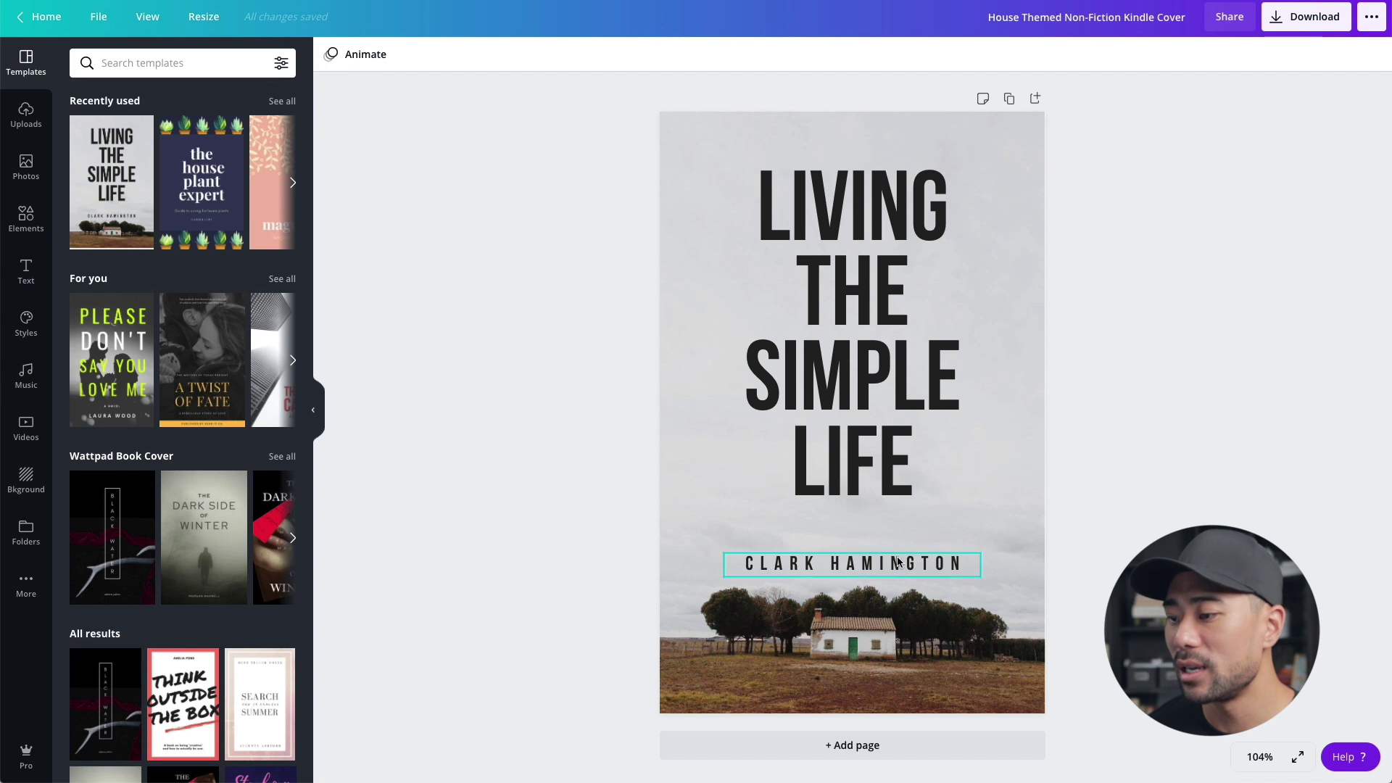
- Delete the author name and the "Living the Simple Life" title from the cover, leaving only the house photo background
left_click(885, 564)
key("Delete")
left_click(867, 443)
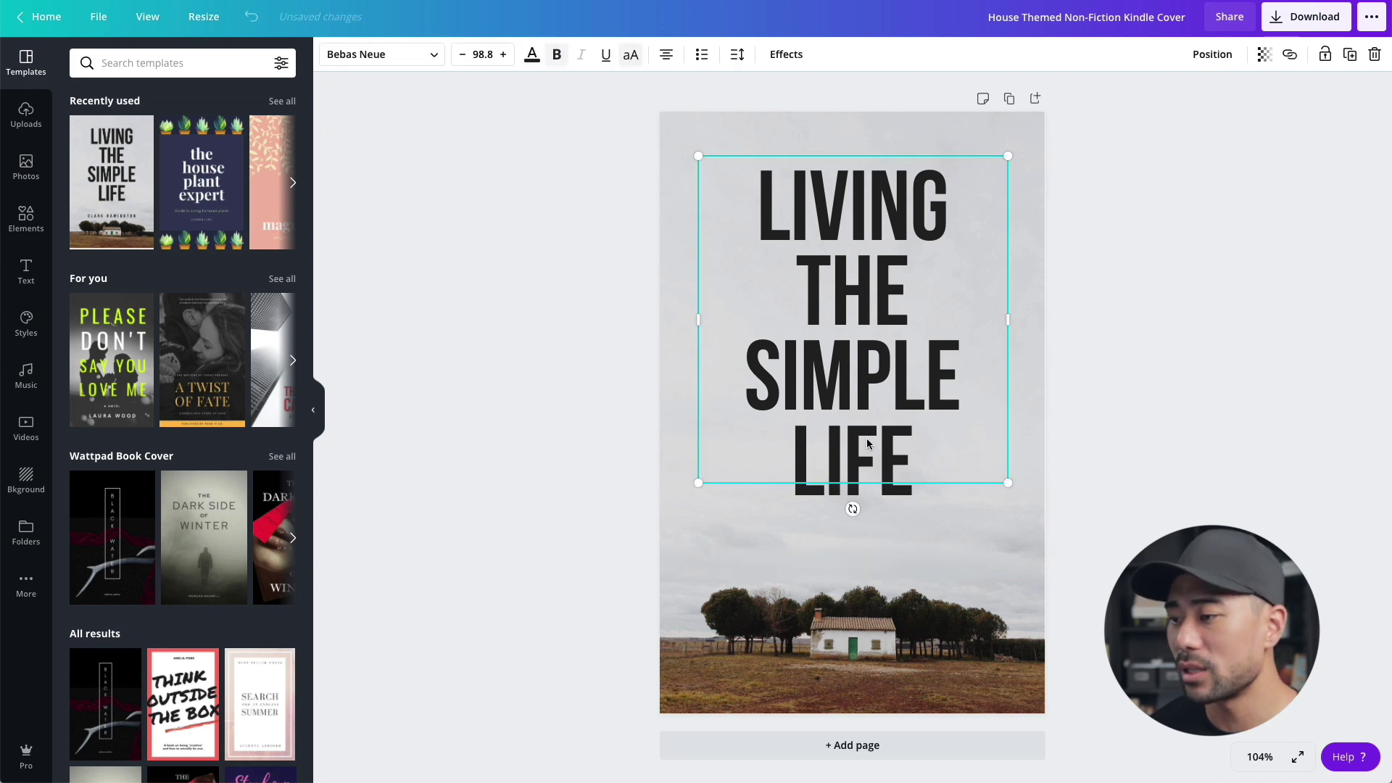
key("Delete")
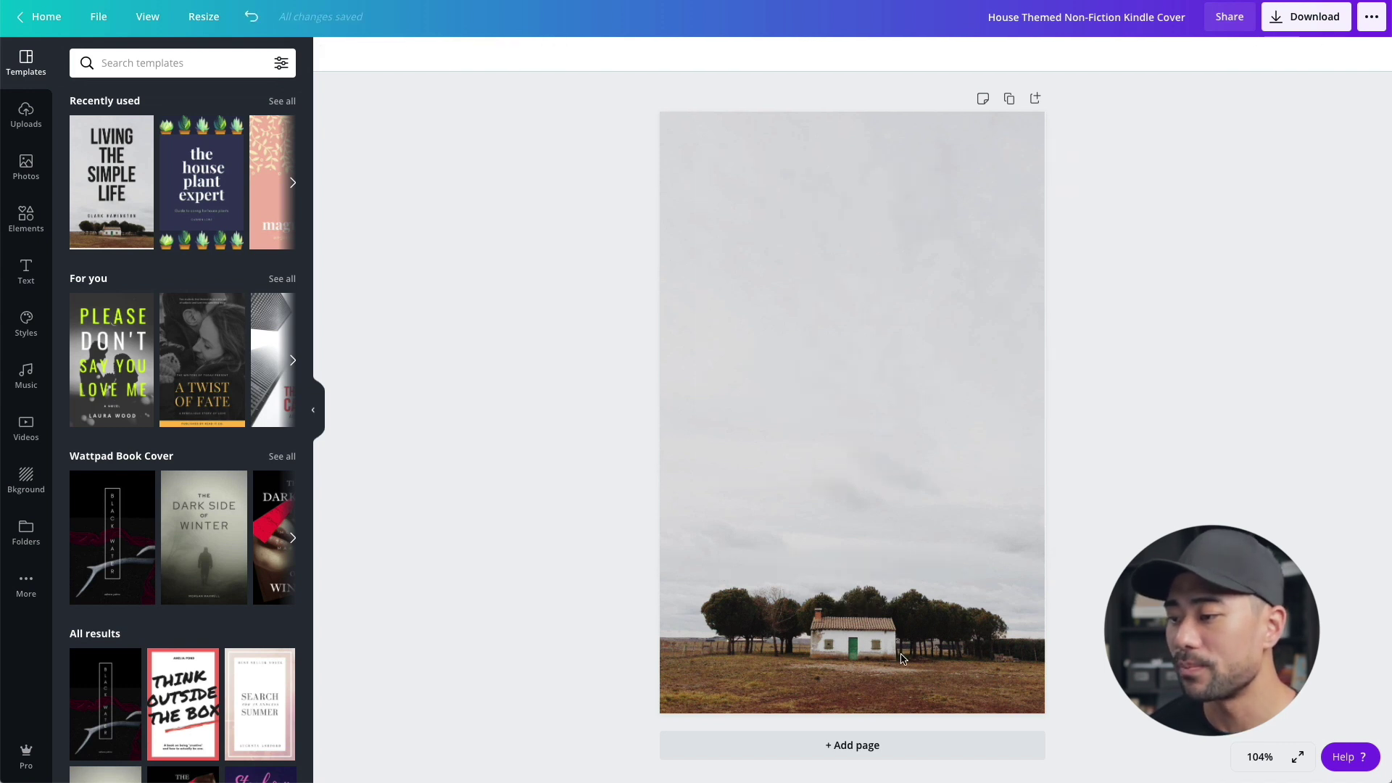
- Delete the house photo from the cover to leave a blank page, and look at the photo and text options
double_click(899, 657)
key("Delete")
left_click(1111, 542)
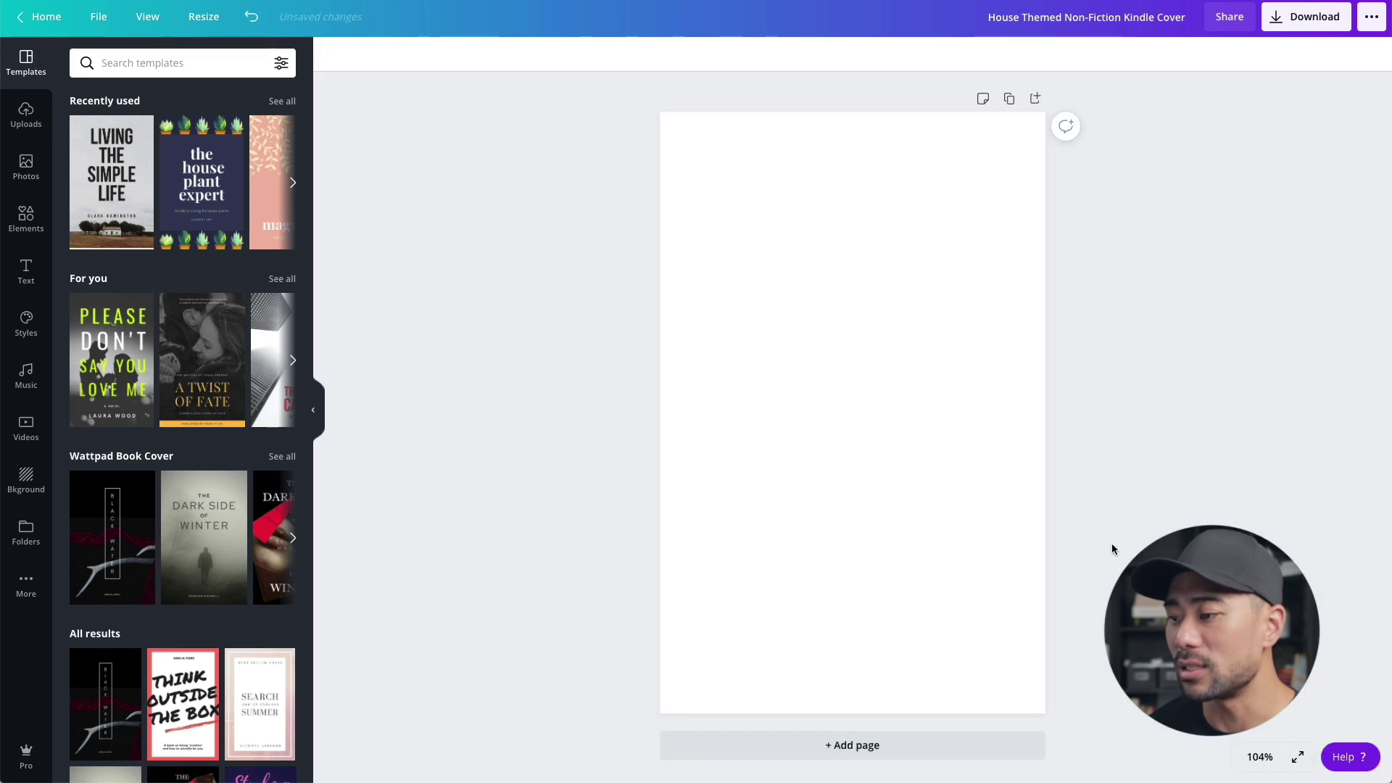
left_click(15, 183)
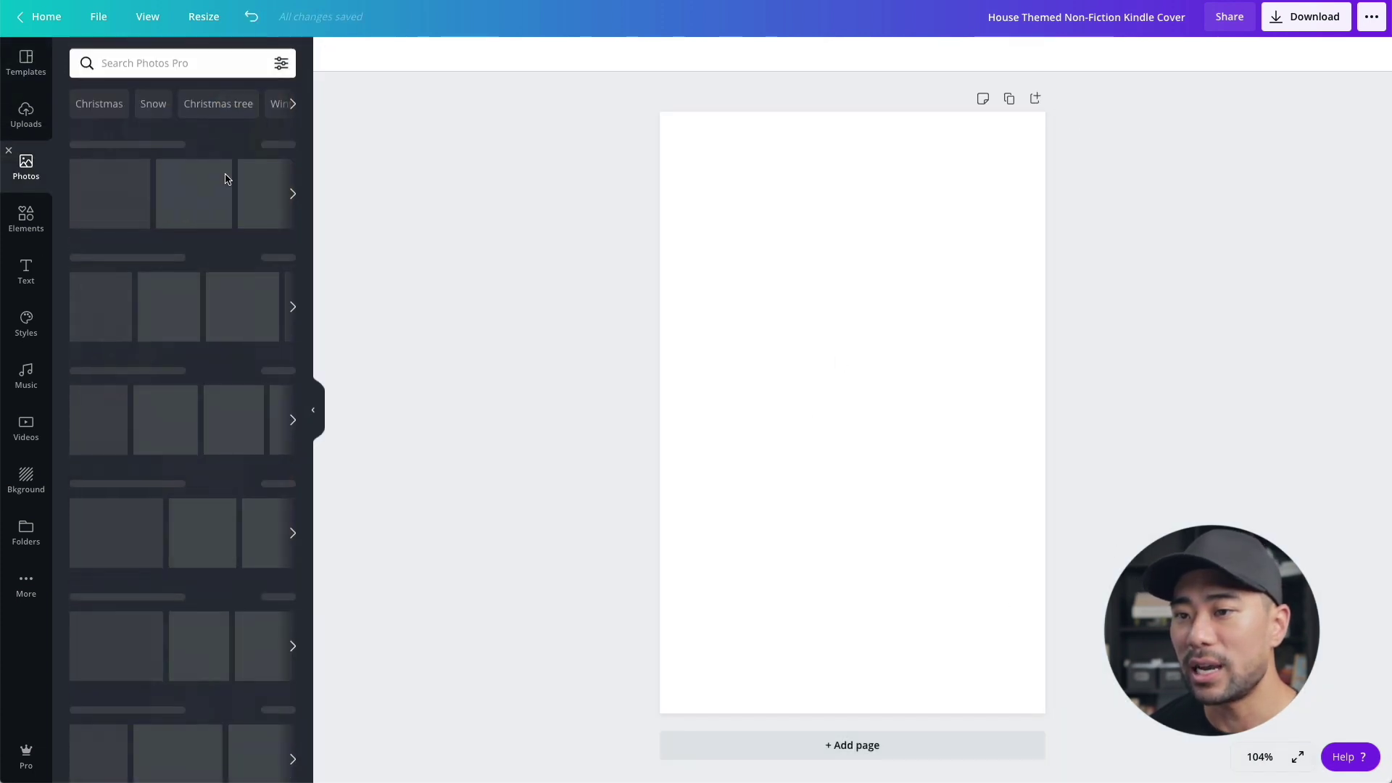
left_click(27, 276)
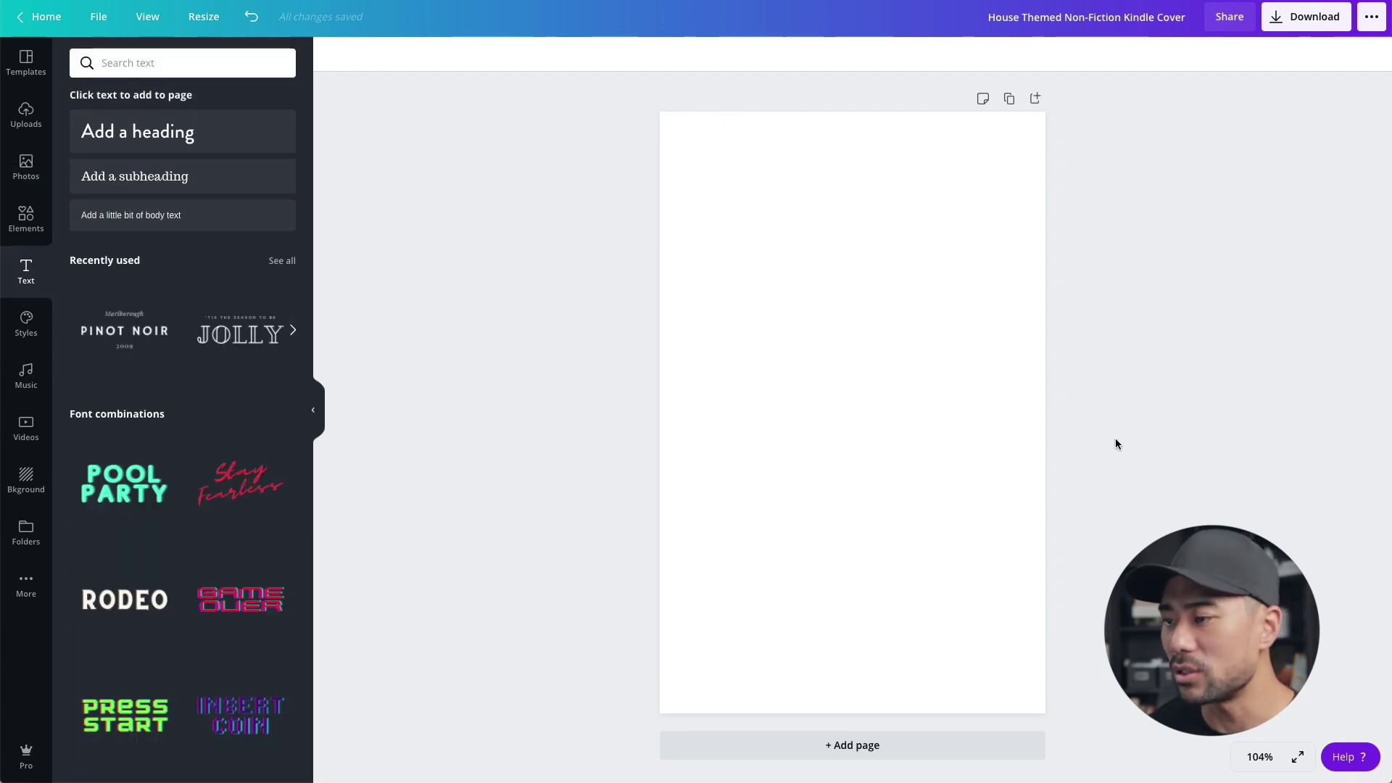
- Undo the deletions to restore the house photo, the "Living the Simple Life" title and the author name
key("ctrl+z")
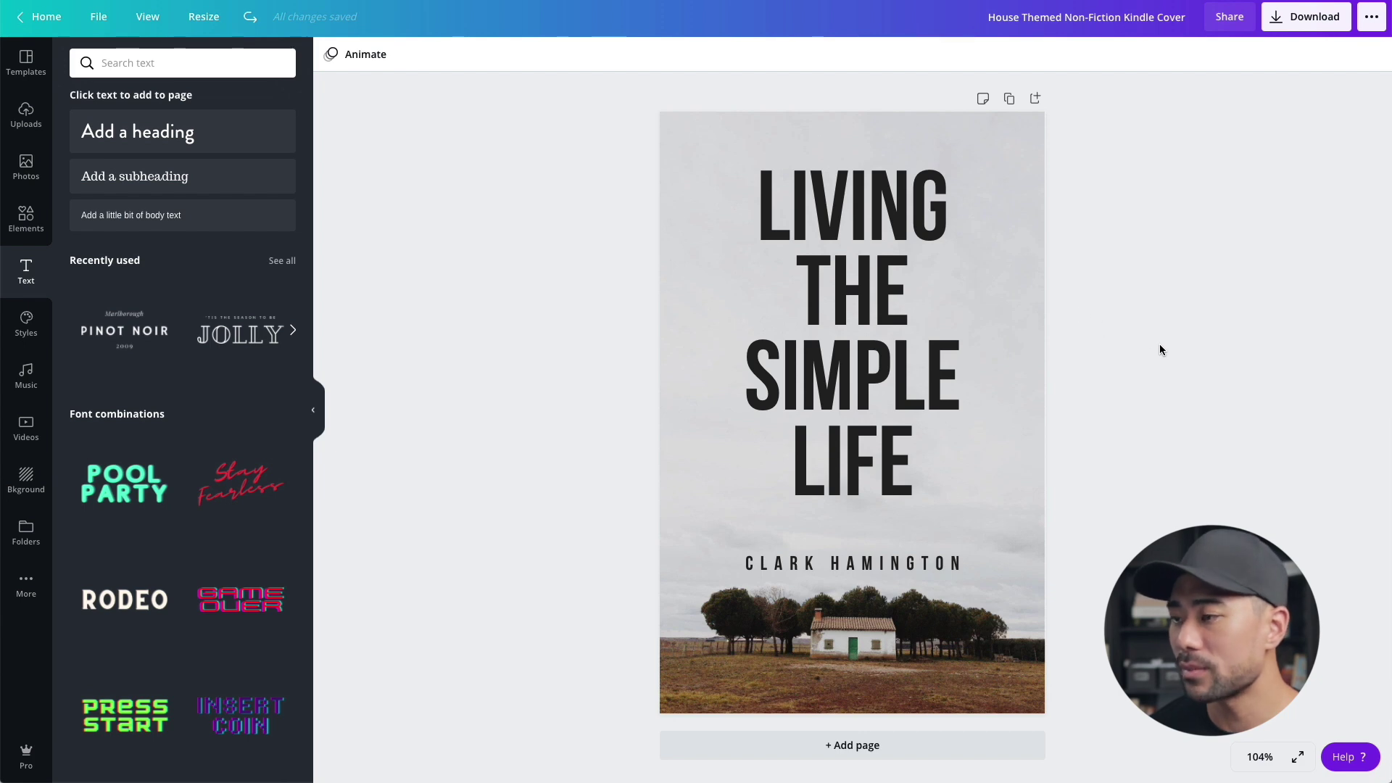
key("ctrl+z")
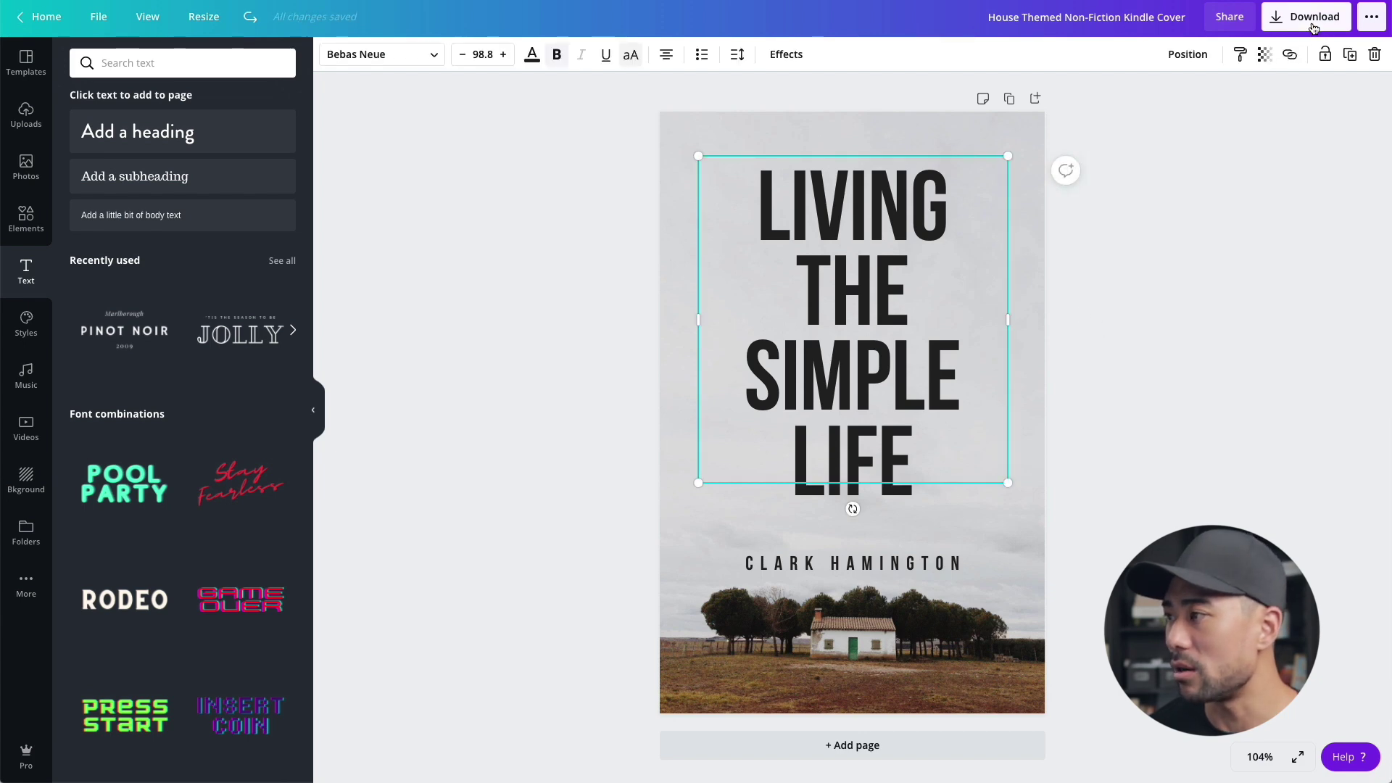
- Find Smartmockups among all the publishing options and save the ebook cover to it
left_click(1370, 17)
scroll(1265, 522, "down", 1)
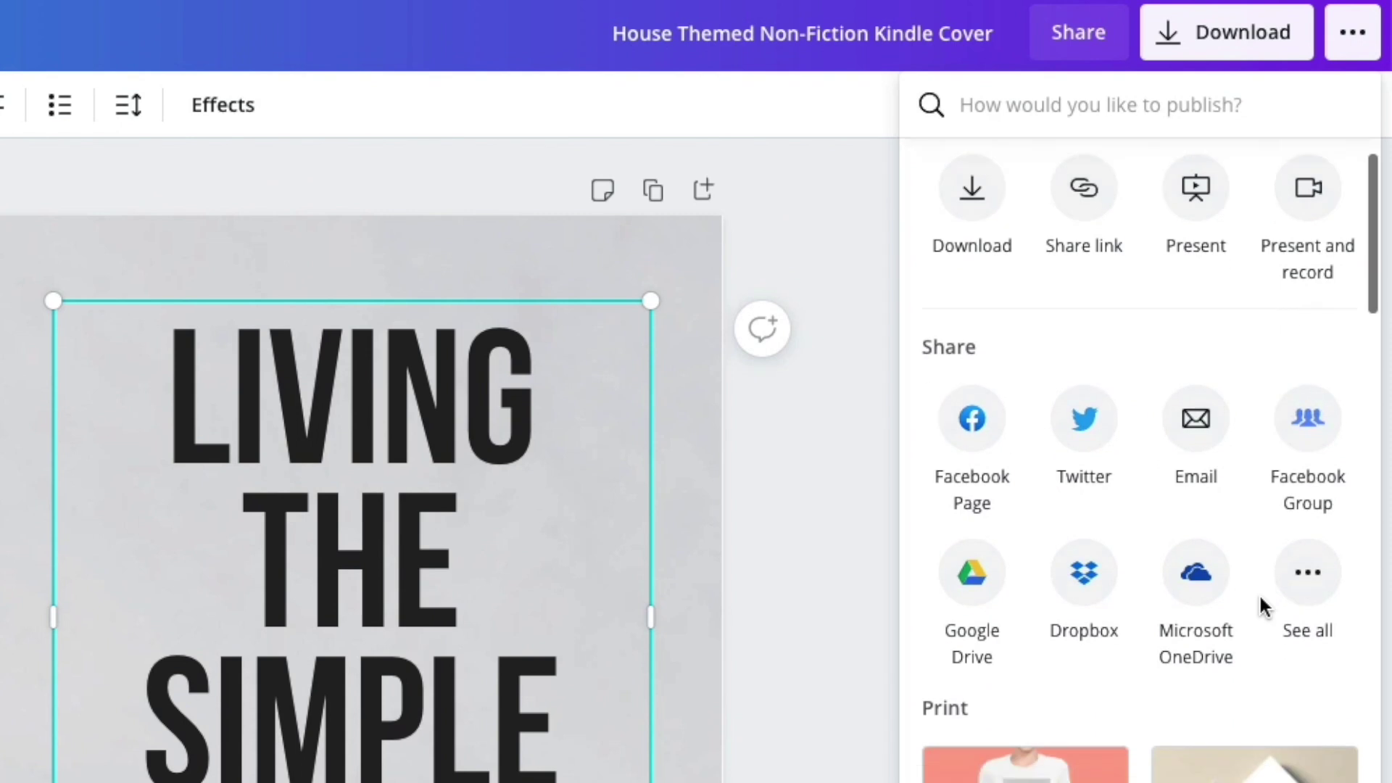
left_click(1311, 580)
scroll(1311, 579, "down", 3)
scroll(1310, 577, "down", 3)
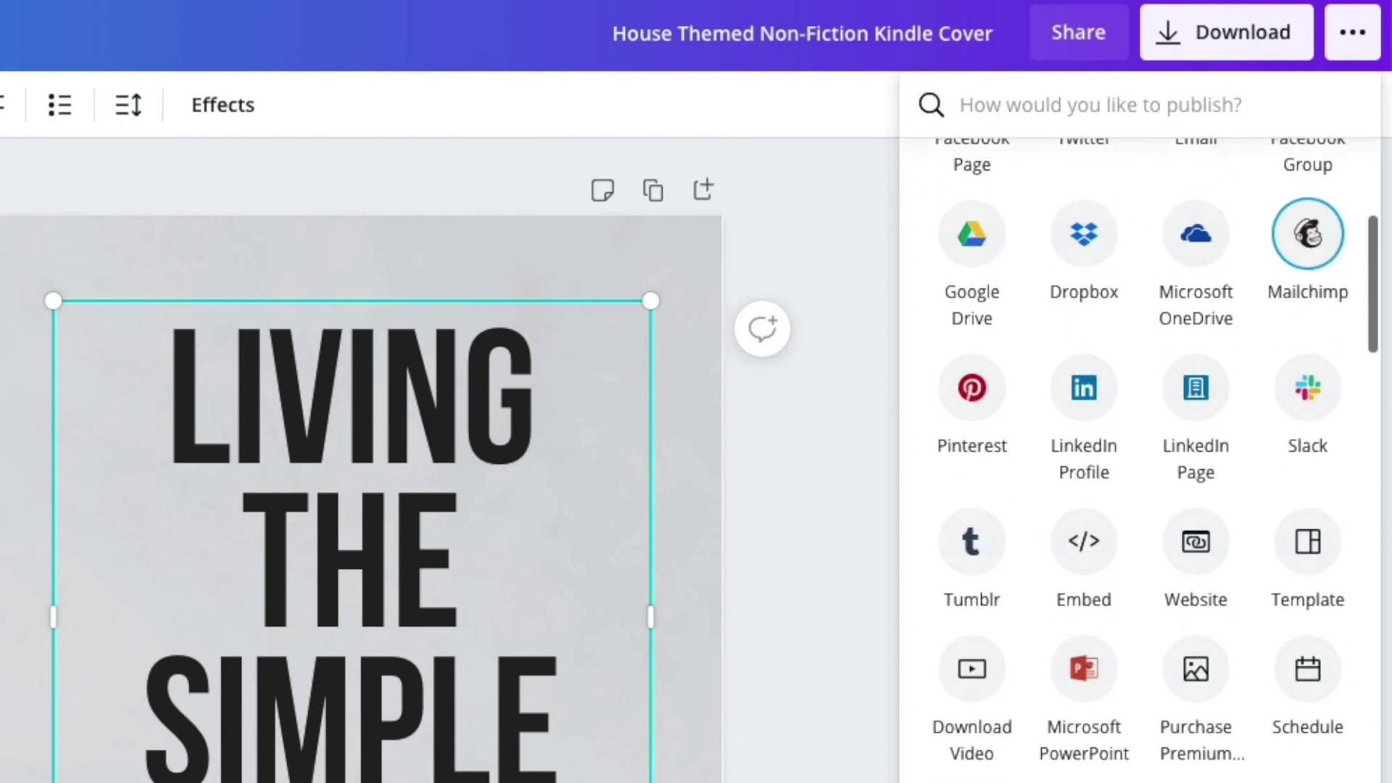
left_click(960, 731)
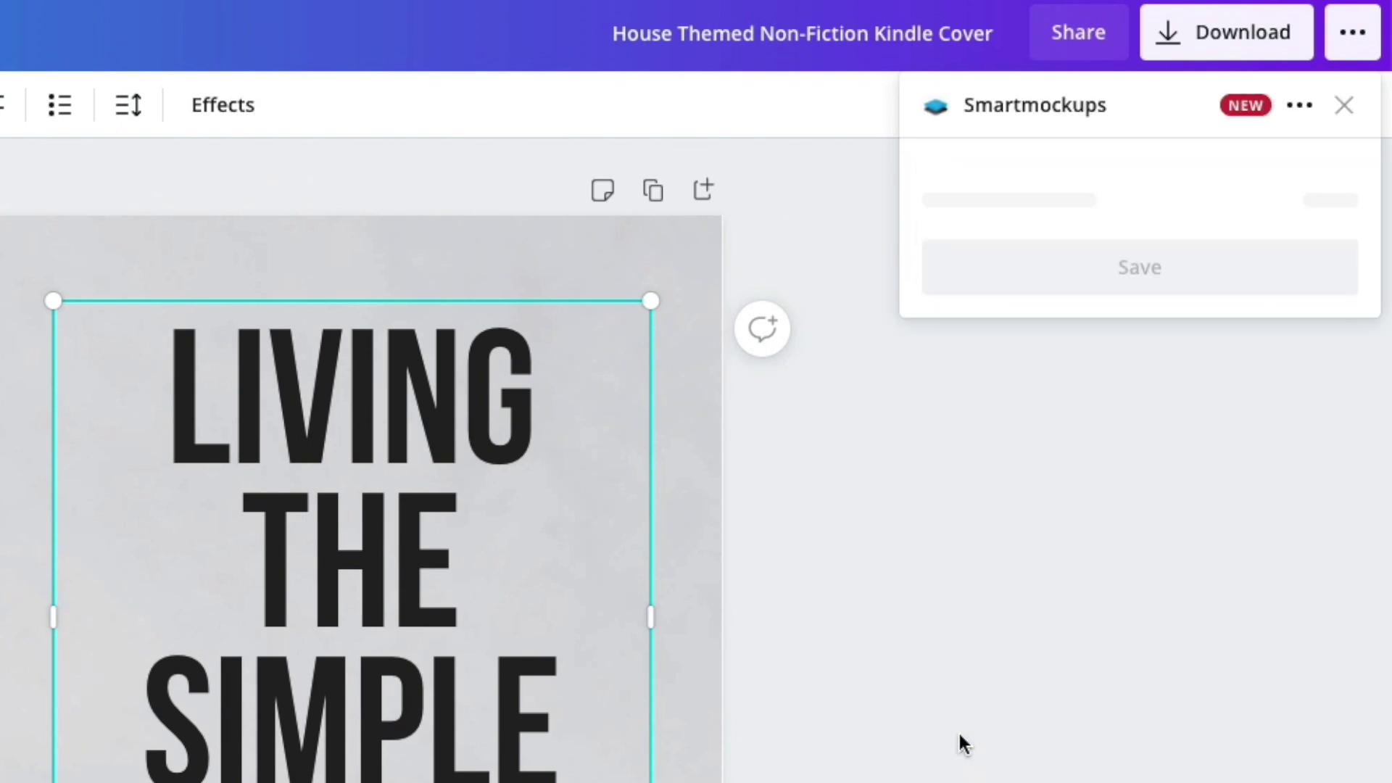
left_click(1125, 206)
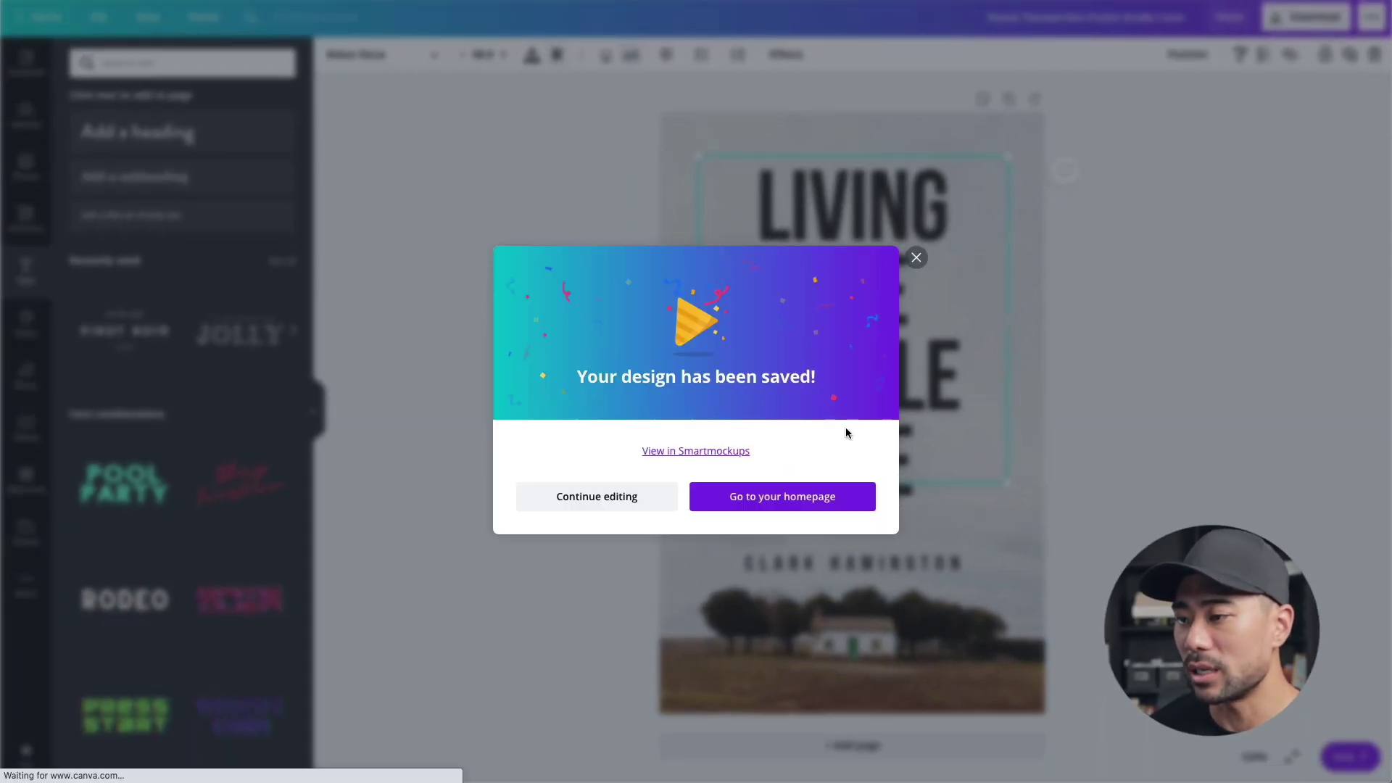
- Open the saved design in Smartmockups in a new tab and show all of its book mockups
right_click(696, 455)
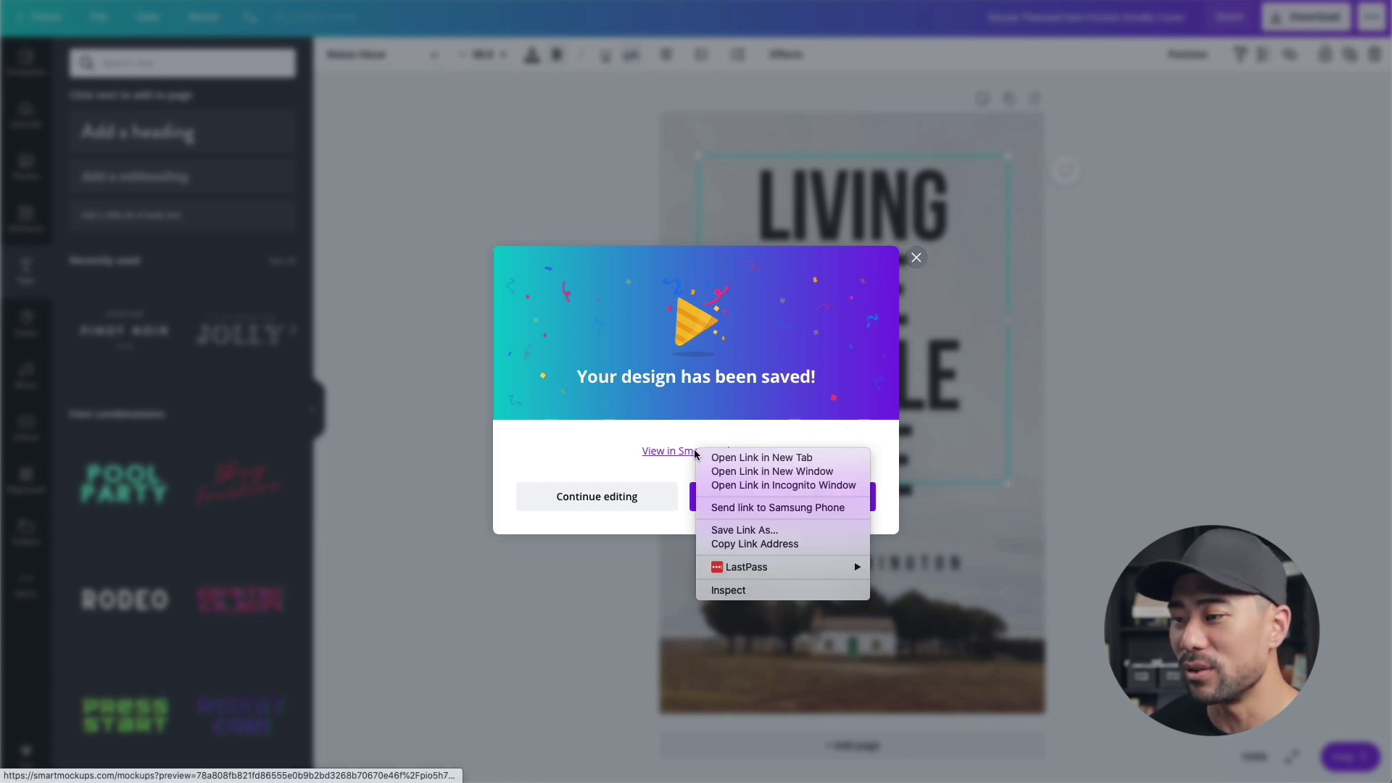
left_click(739, 457)
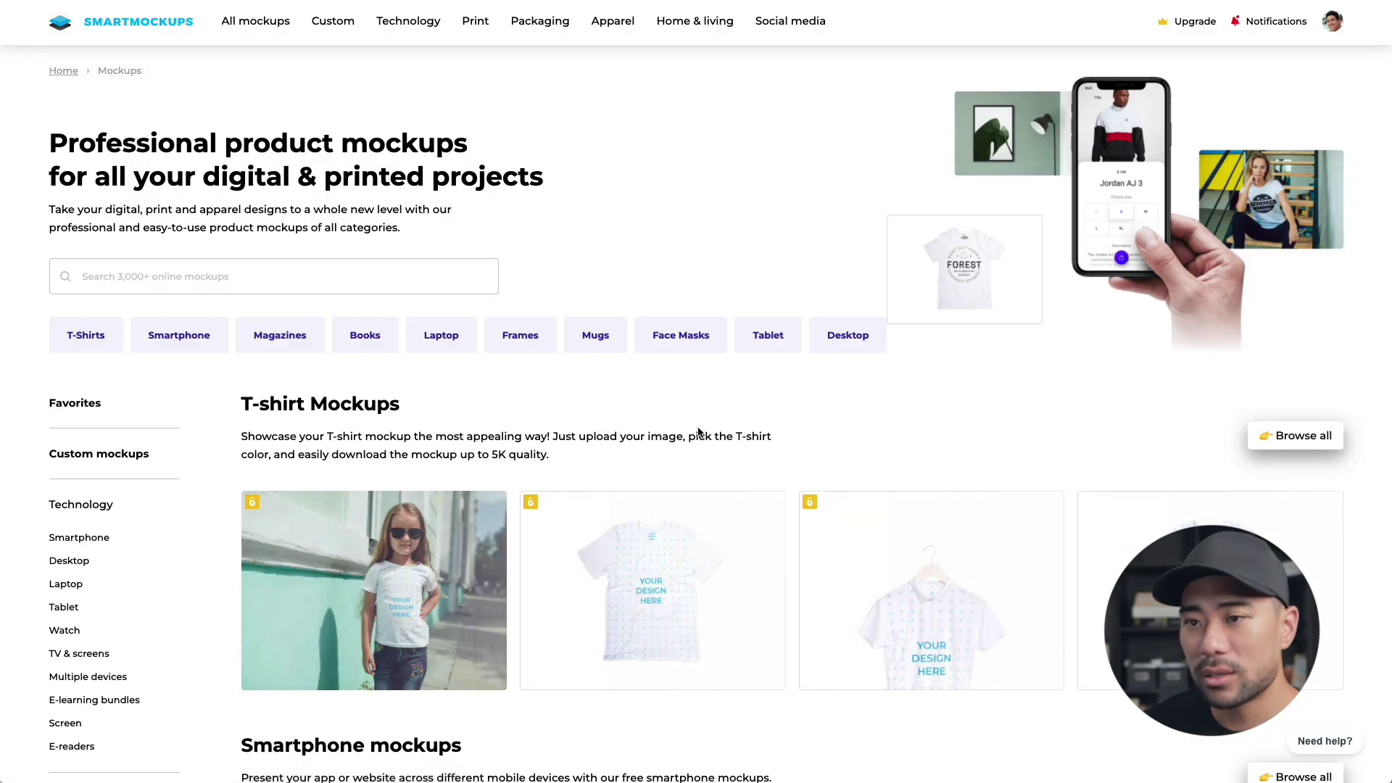
scroll(785, 442, "down", 1)
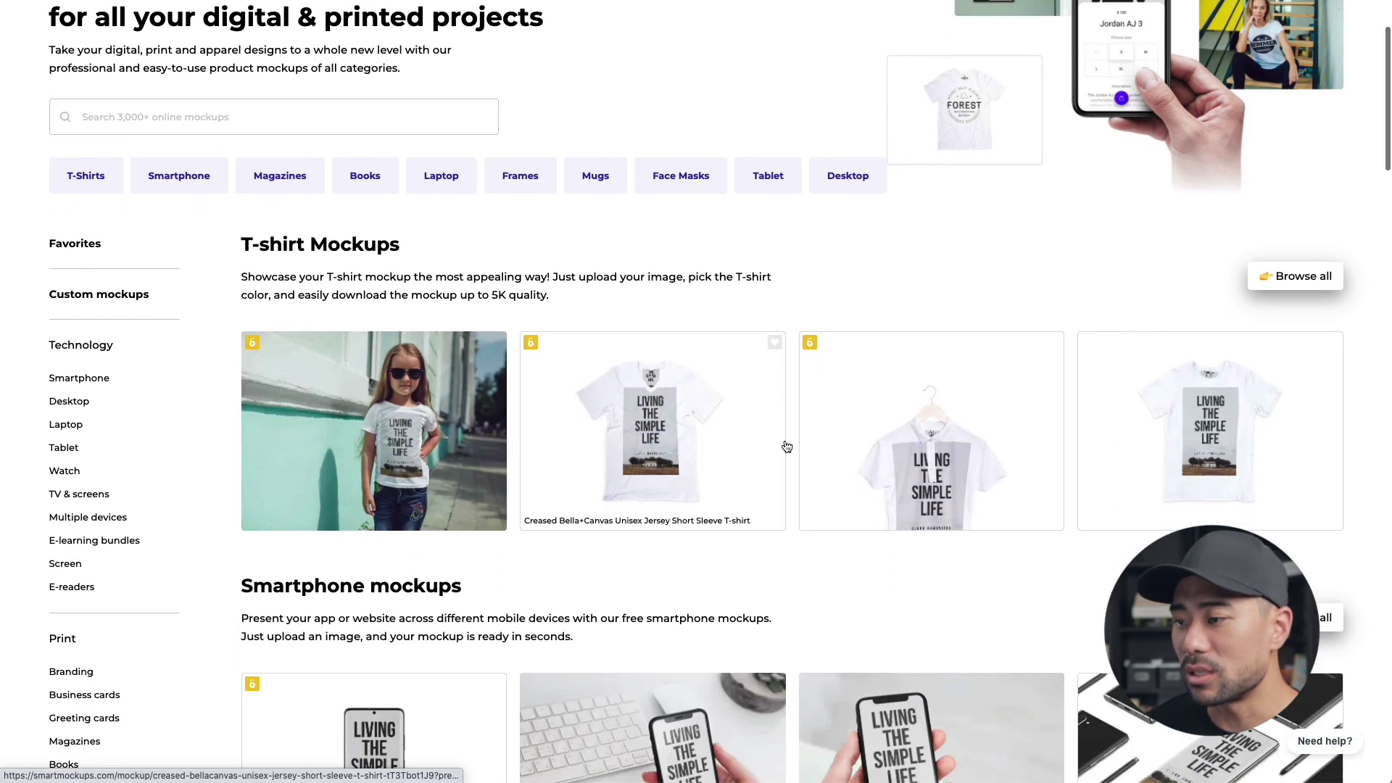
scroll(786, 446, "down", 13)
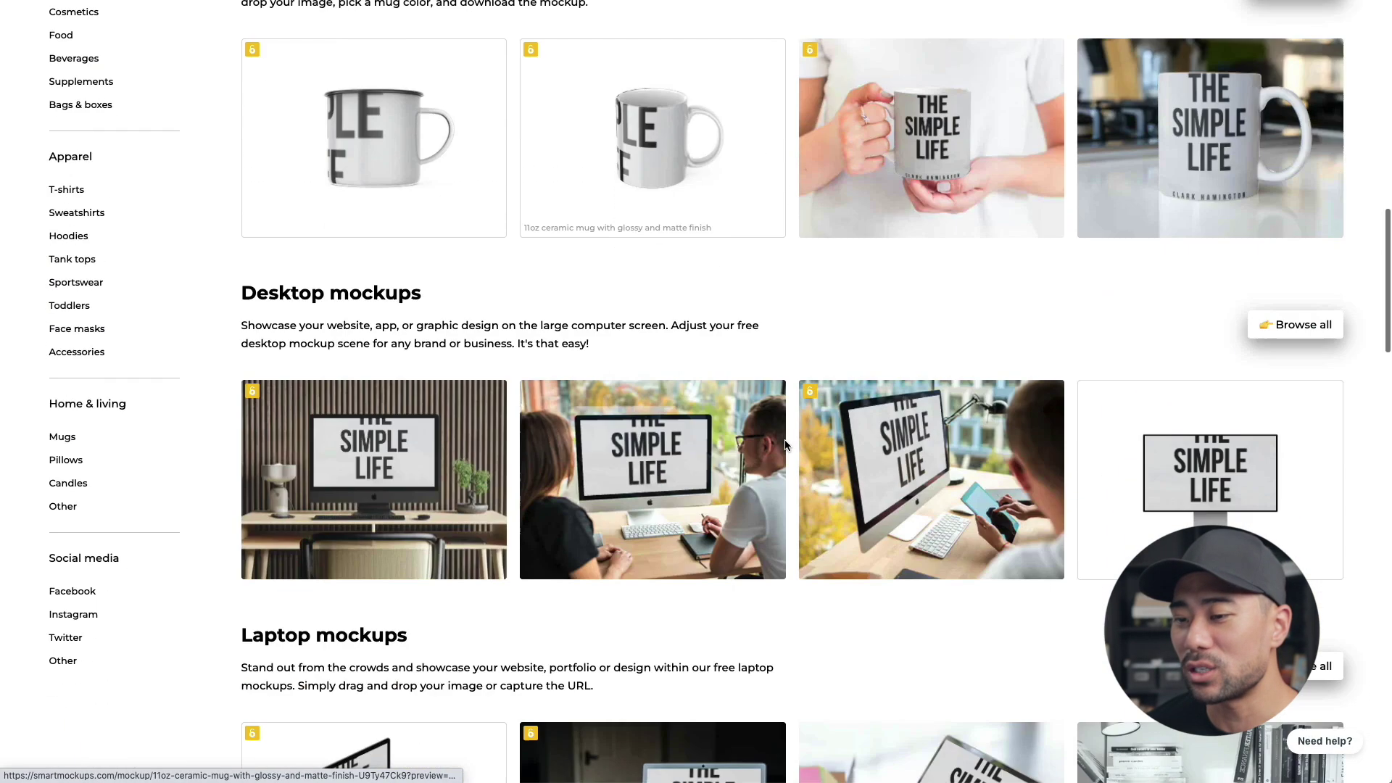
scroll(787, 446, "down", 15)
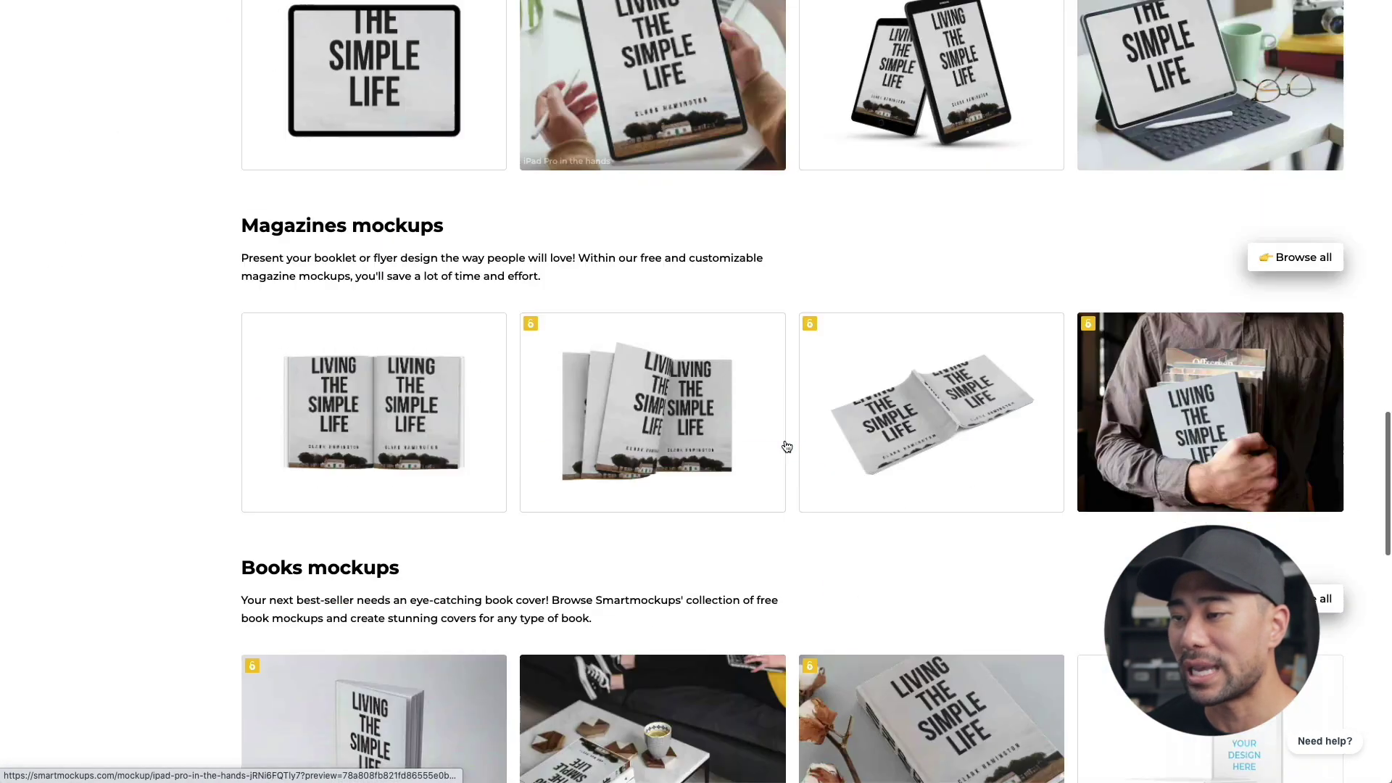
scroll(787, 446, "down", 4)
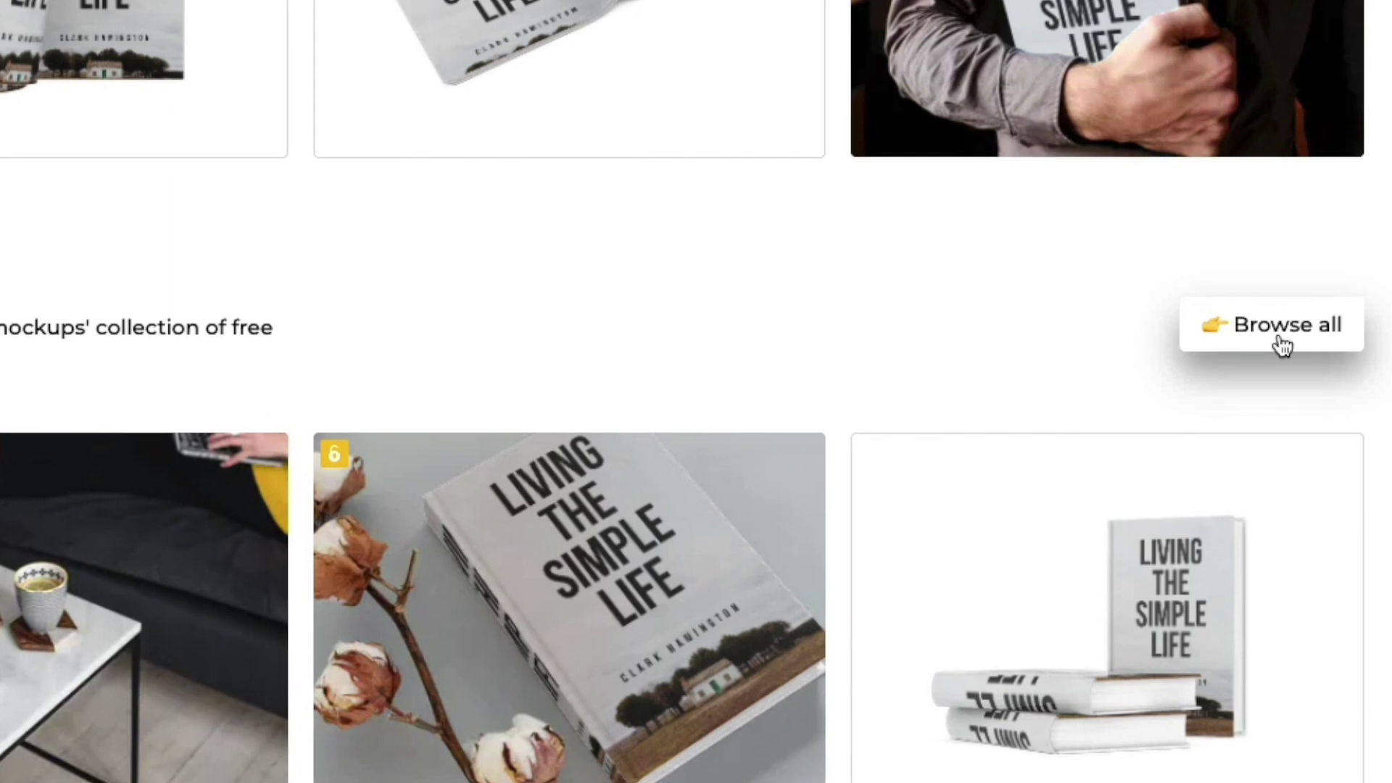
left_click(1299, 289)
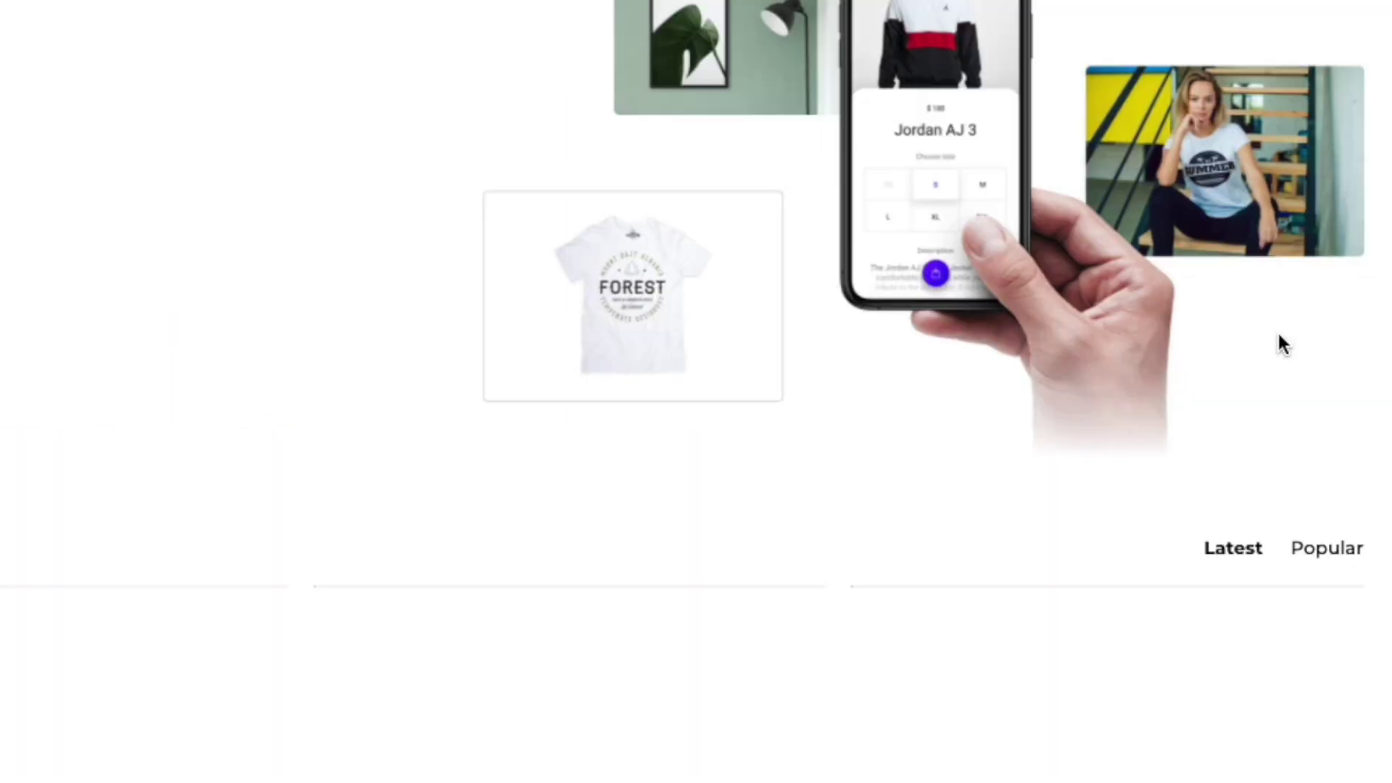
- Browse the book mockups previewing the cover and open the front-facing "Thin portrait soft cover book 5.5x8.5" mockup
scroll(1037, 377, "down", 2)
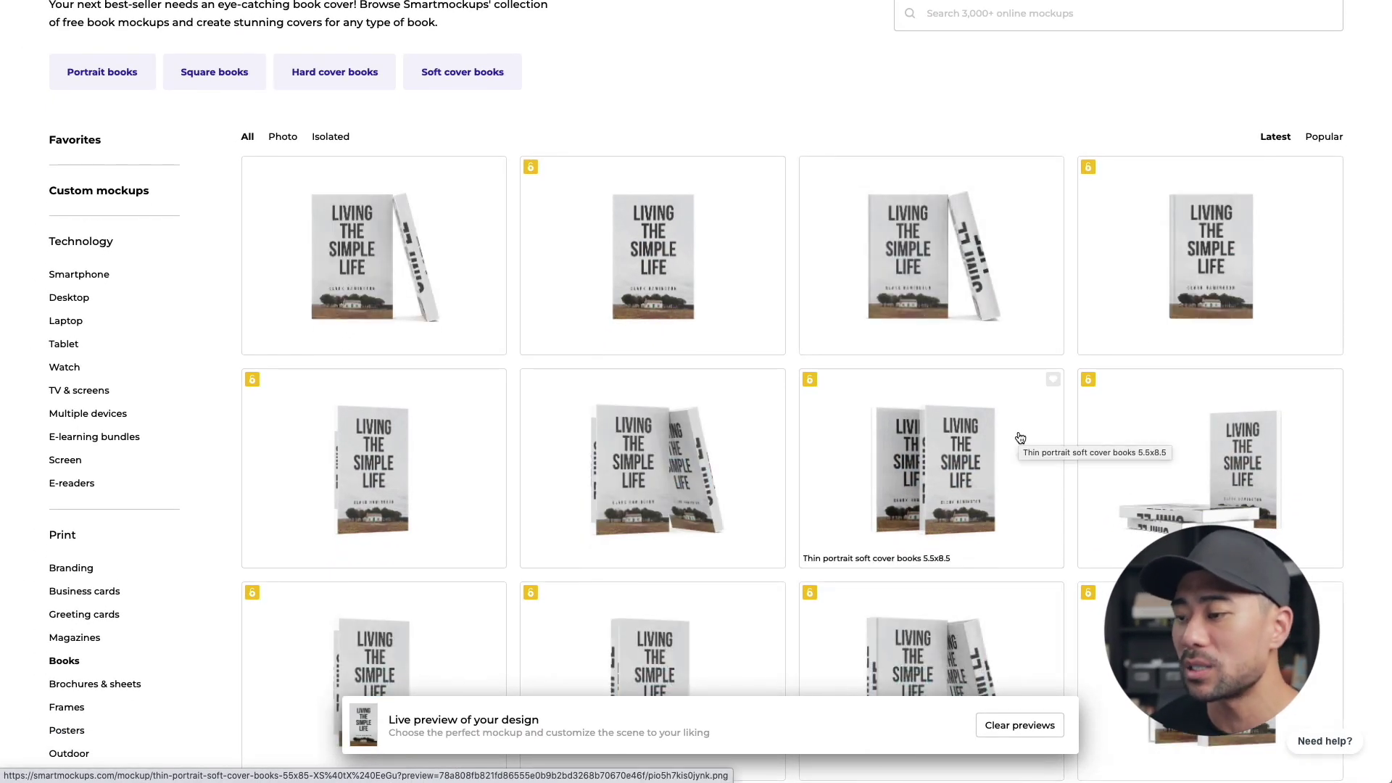
scroll(1020, 438, "down", 10)
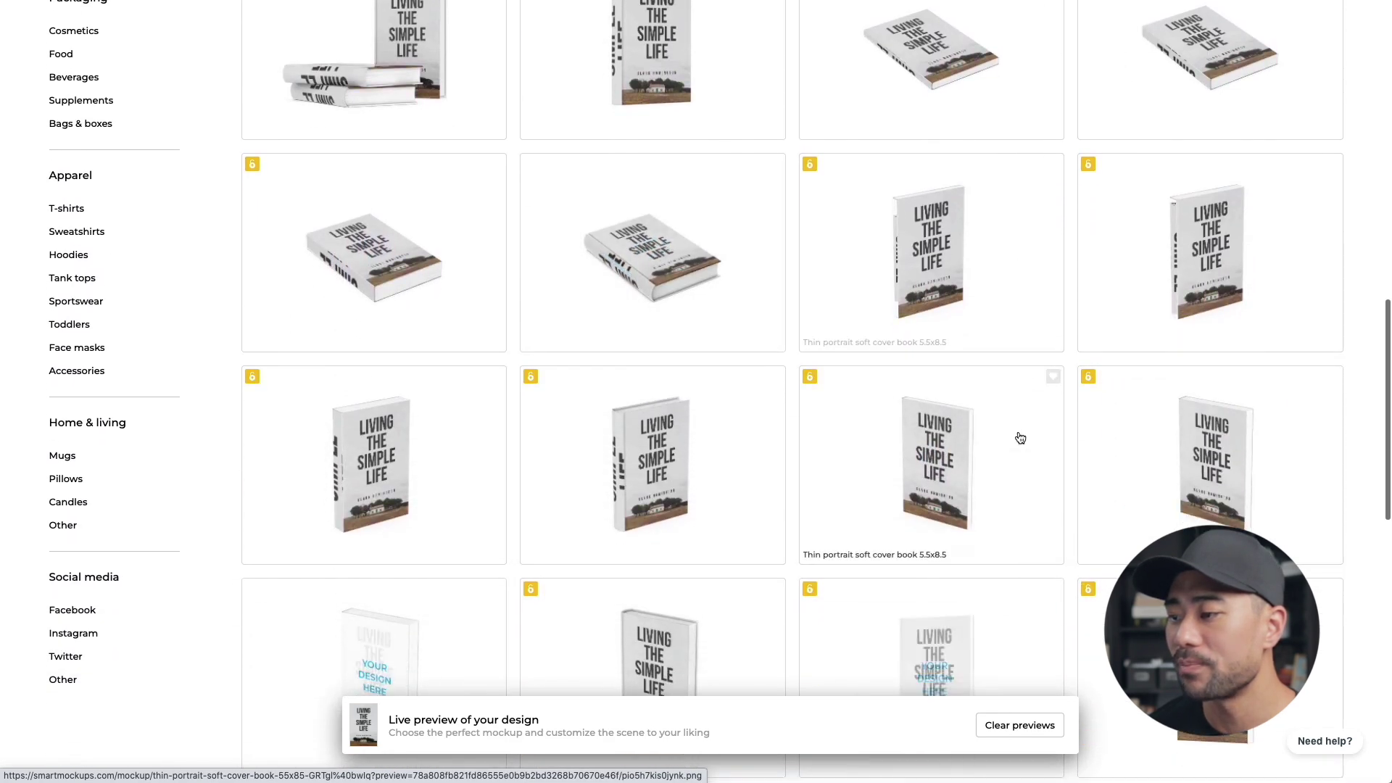
scroll(1020, 438, "down", 5)
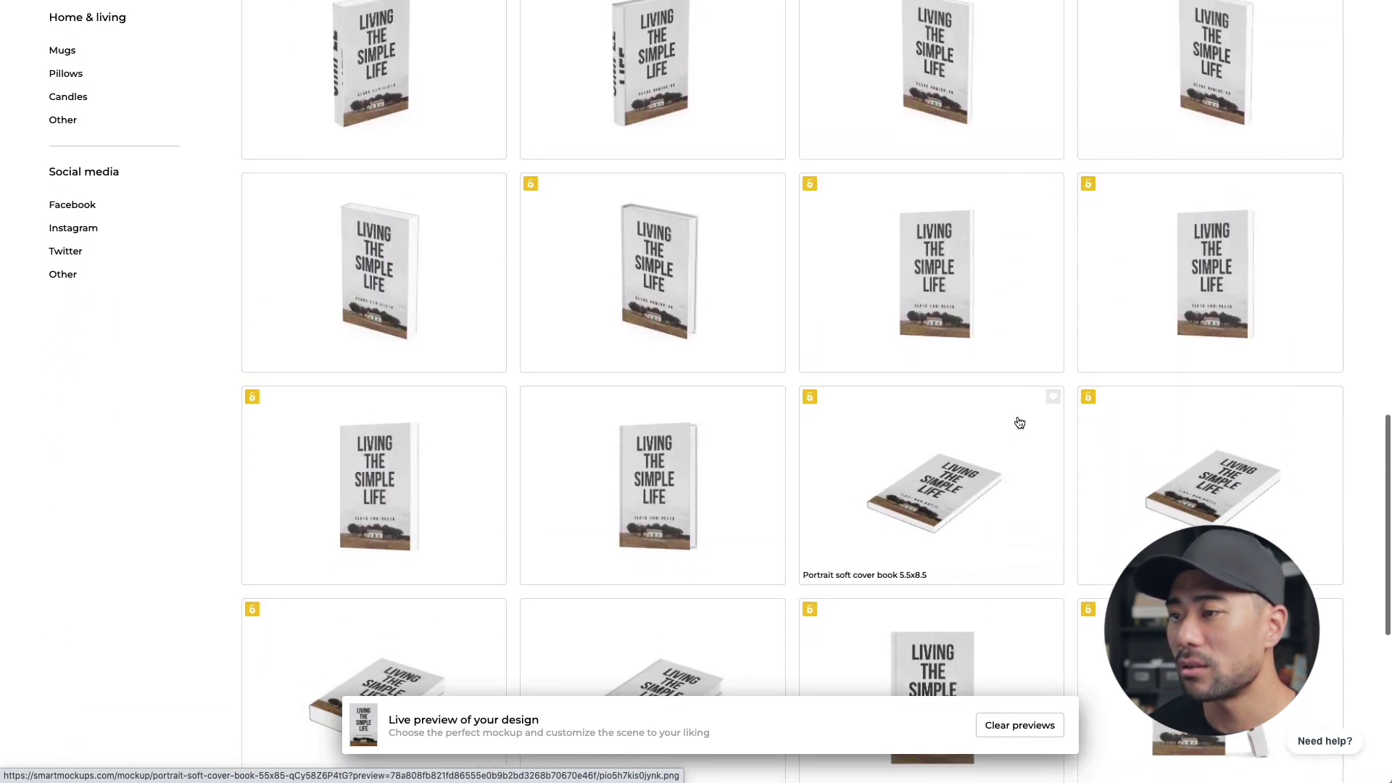
scroll(1019, 422, "up", 2)
scroll(920, 435, "down", 1)
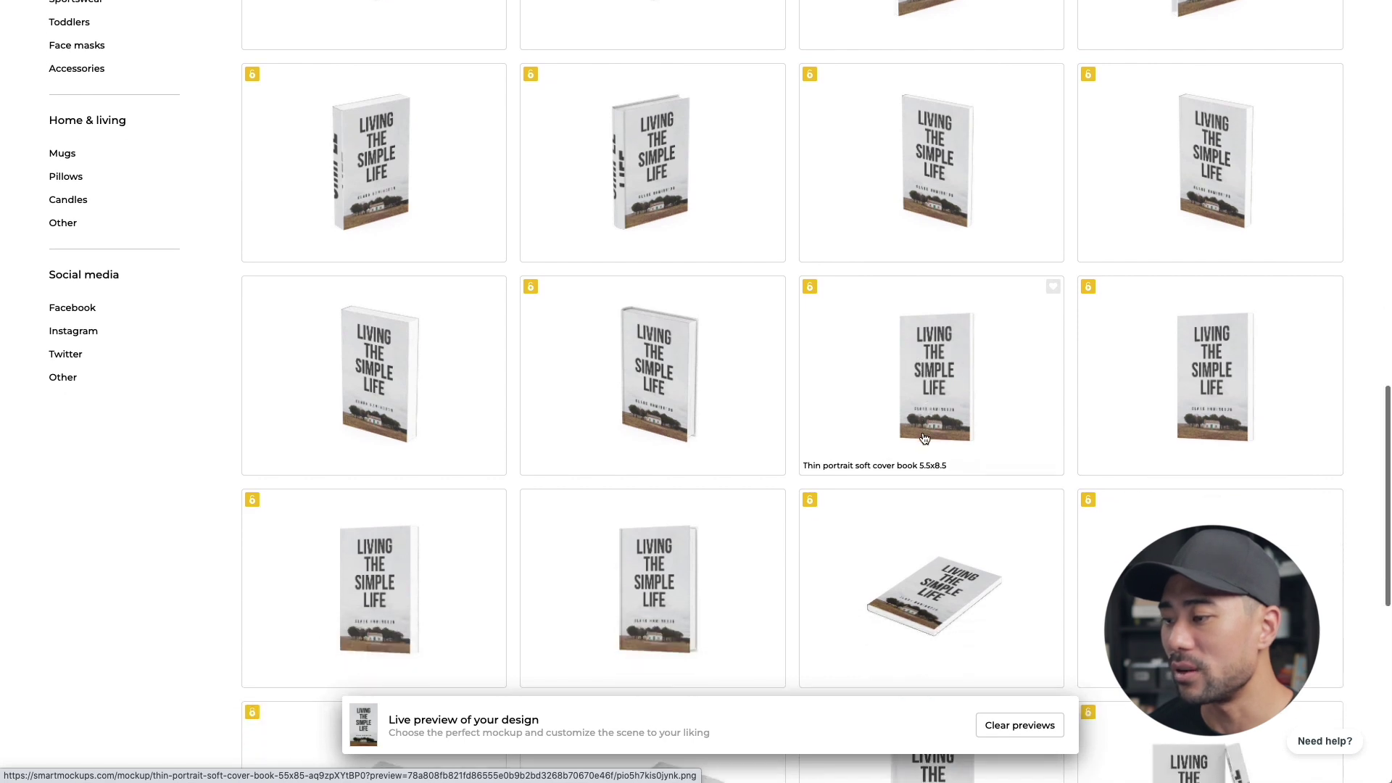
scroll(924, 439, "up", 1)
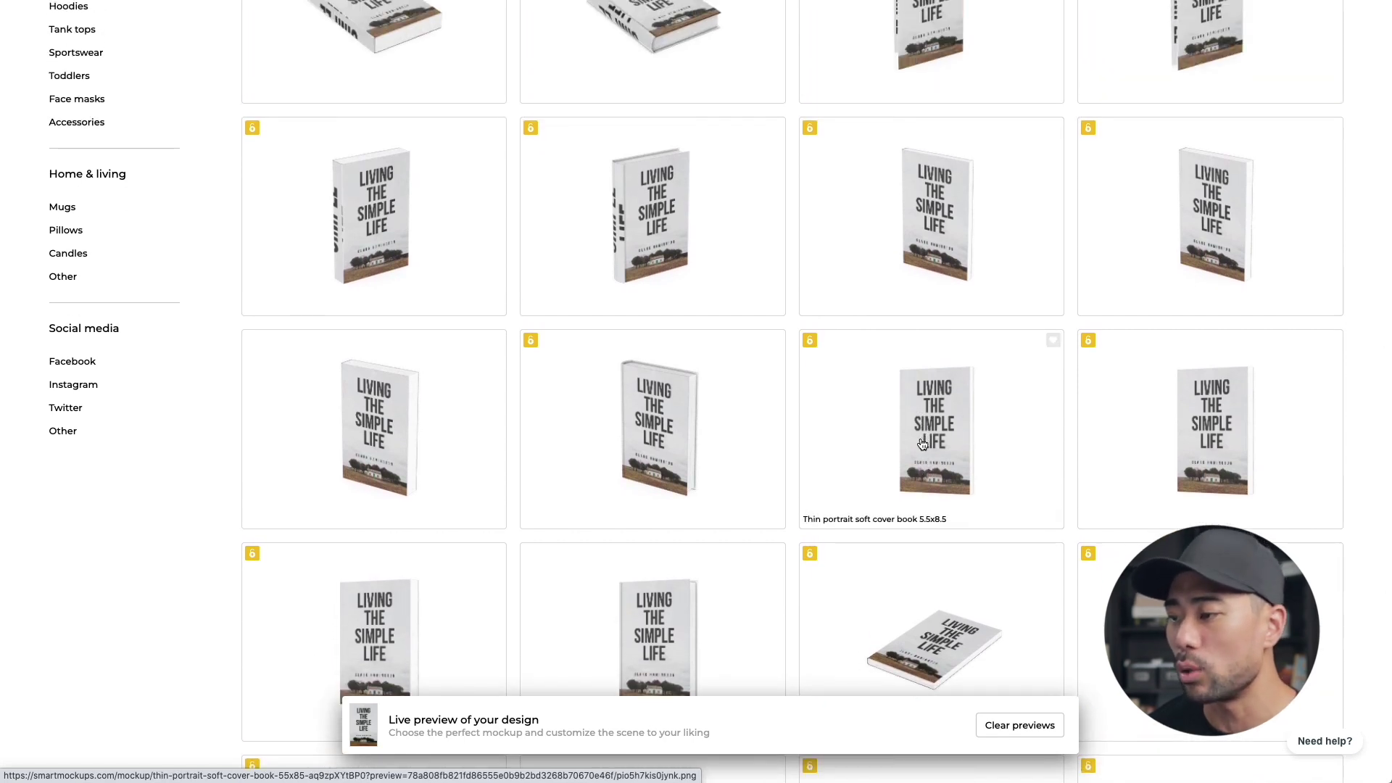
left_click(922, 443)
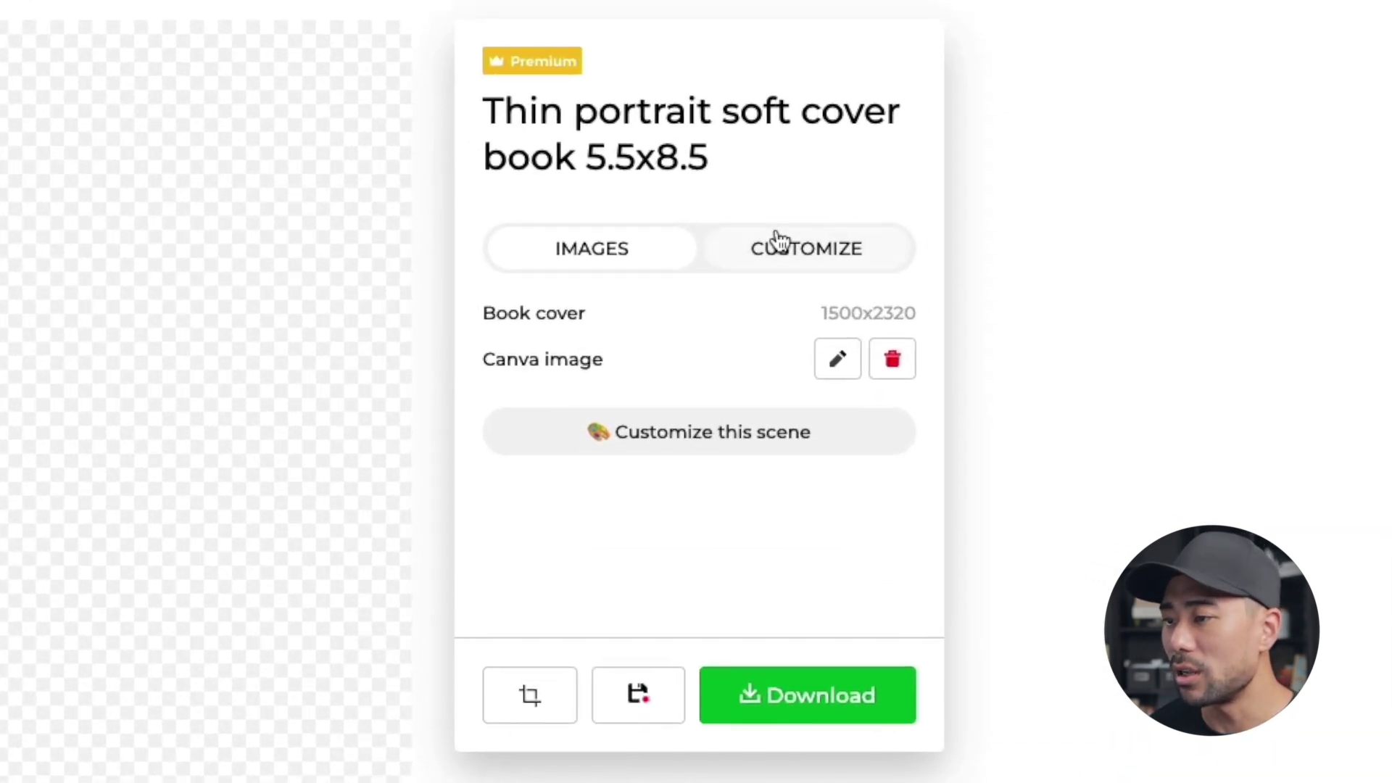
- Customize the book mockup's background, trying solid gray and the light gray gradient before choosing the solid teal preset
left_click(802, 265)
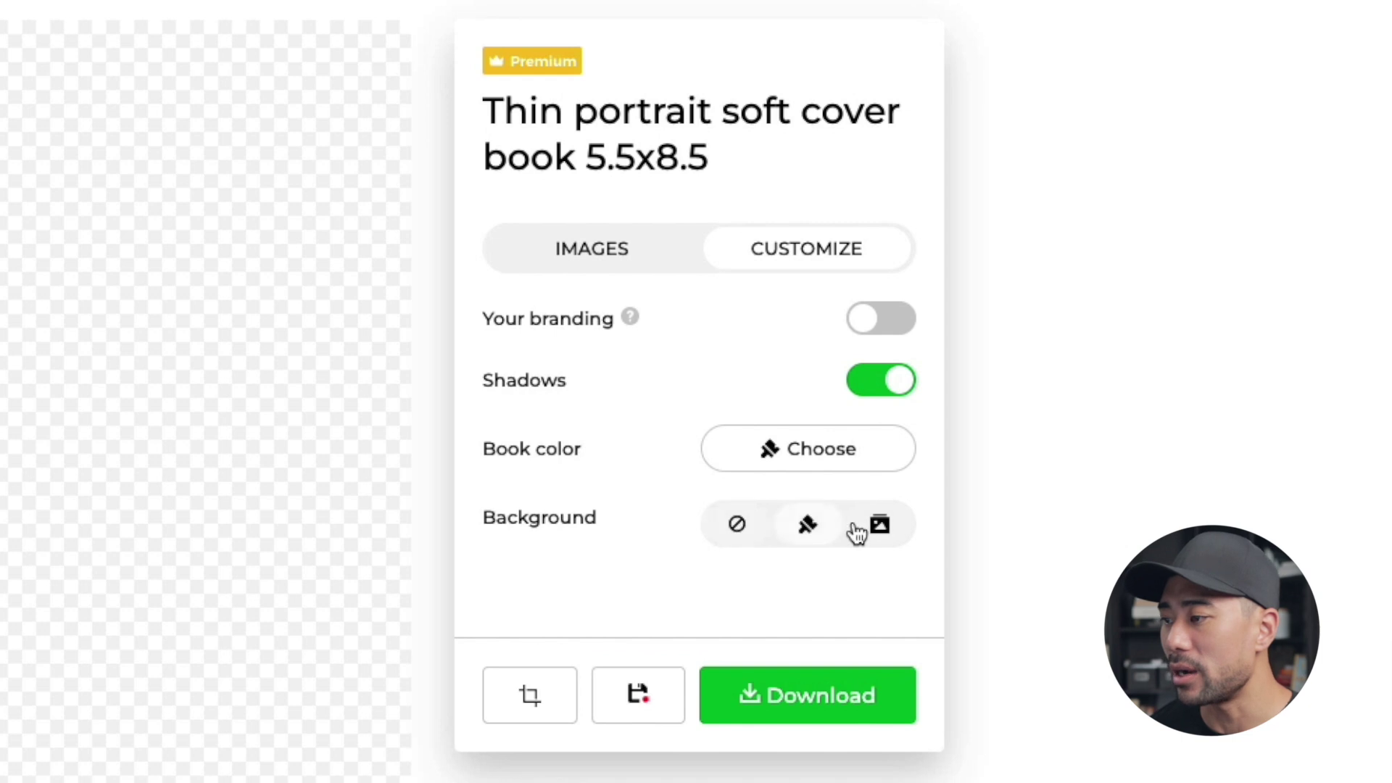
left_click(808, 533)
left_click(808, 529)
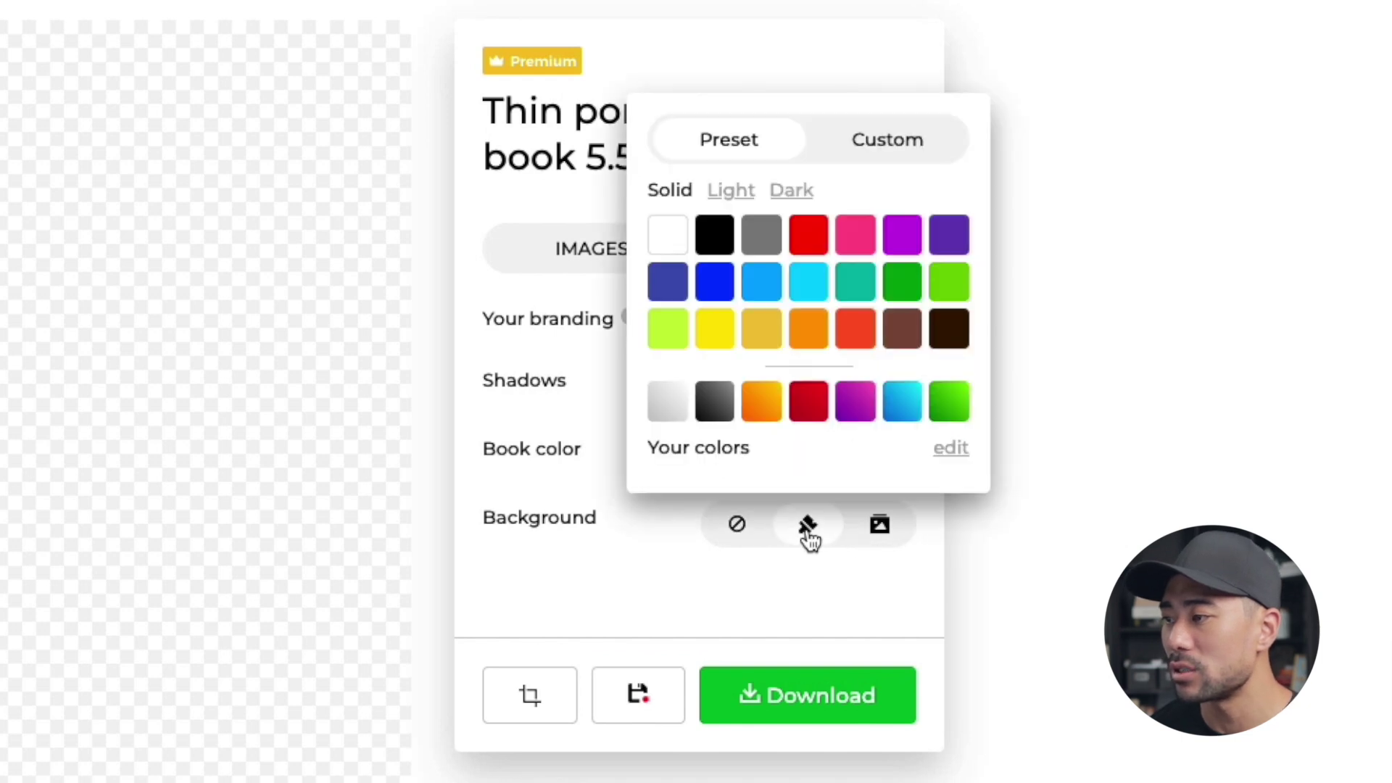
left_click(761, 243)
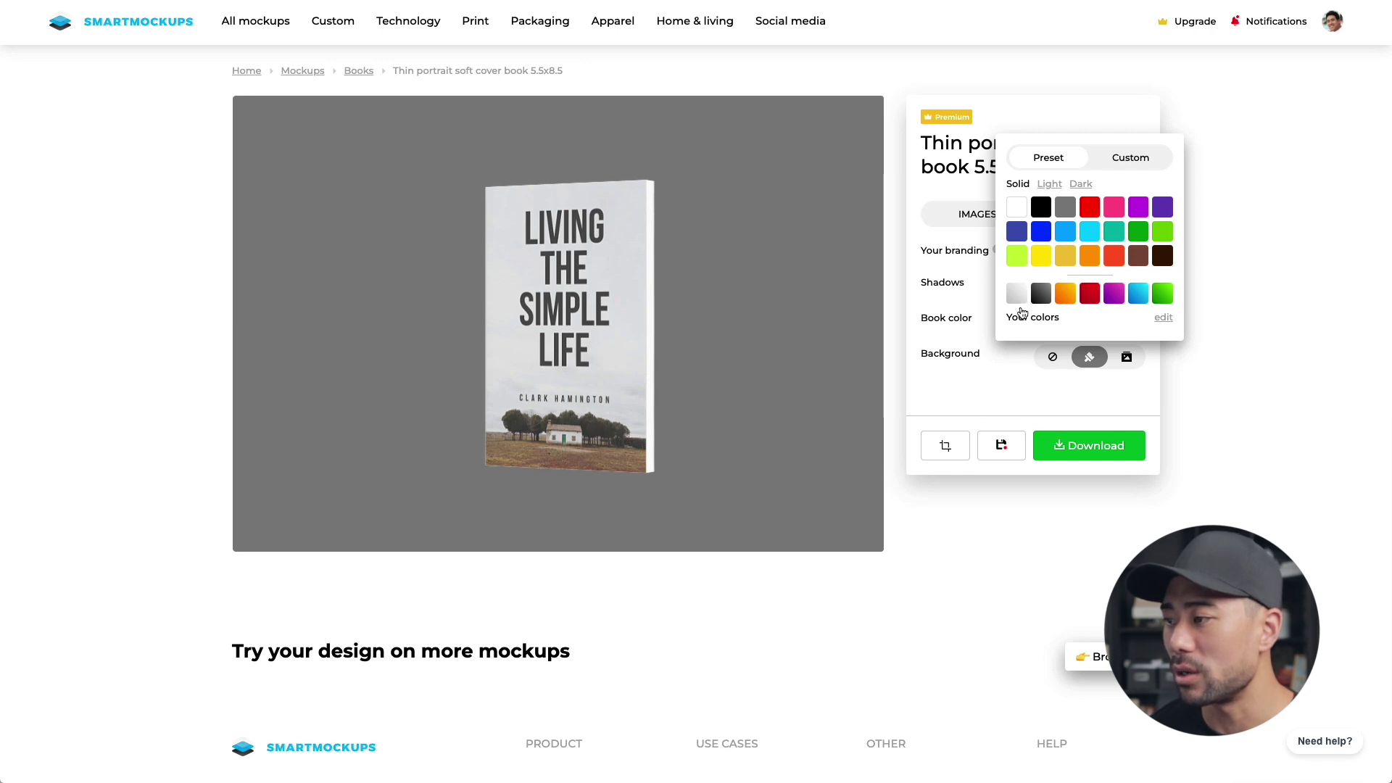
left_click(1017, 296)
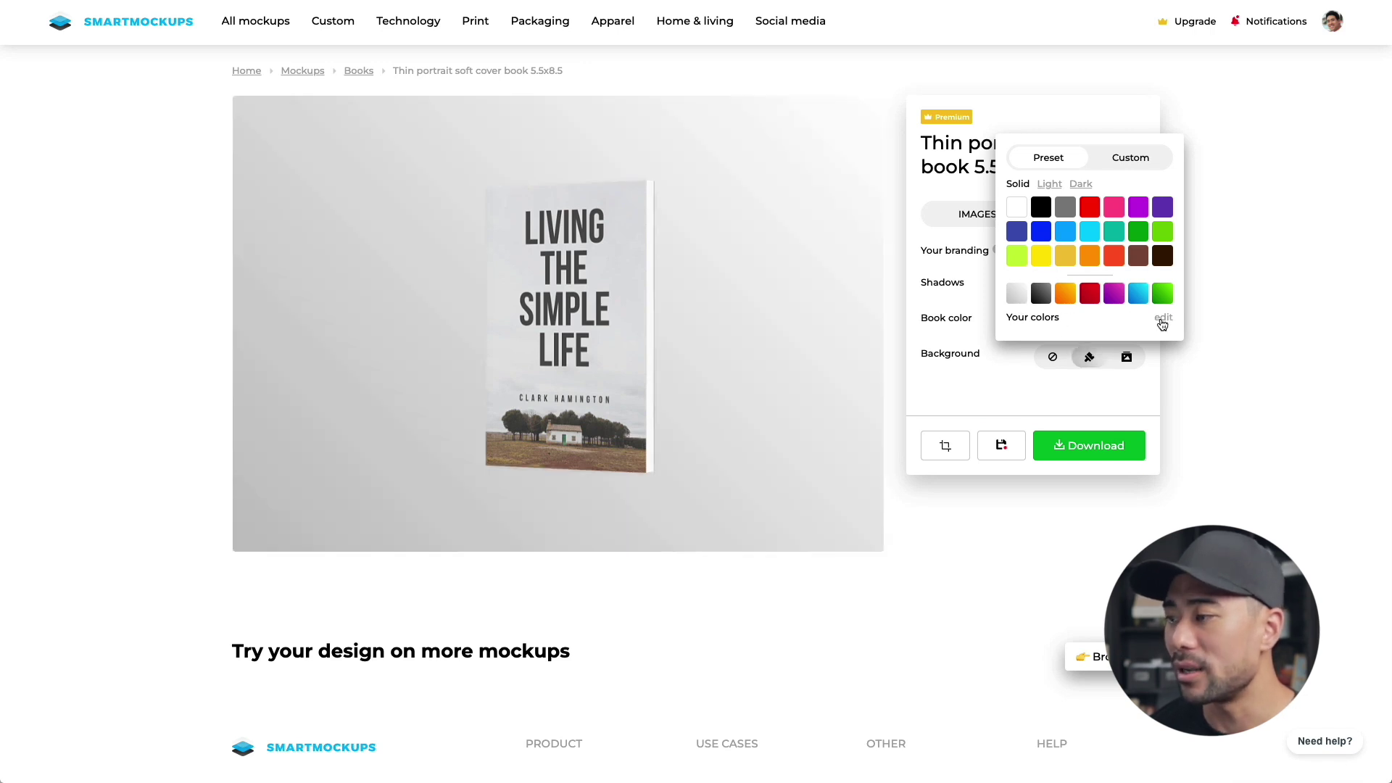
left_click(1113, 232)
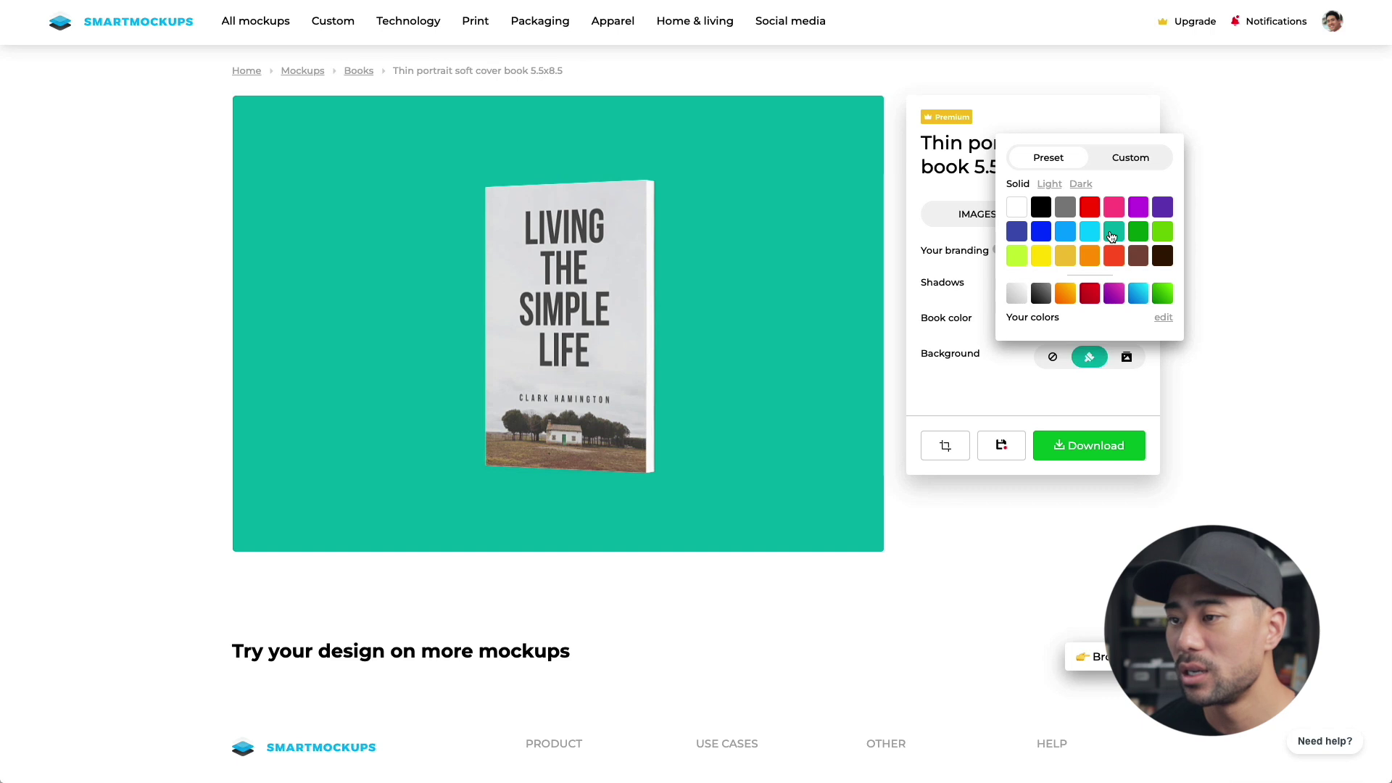
left_click(1236, 374)
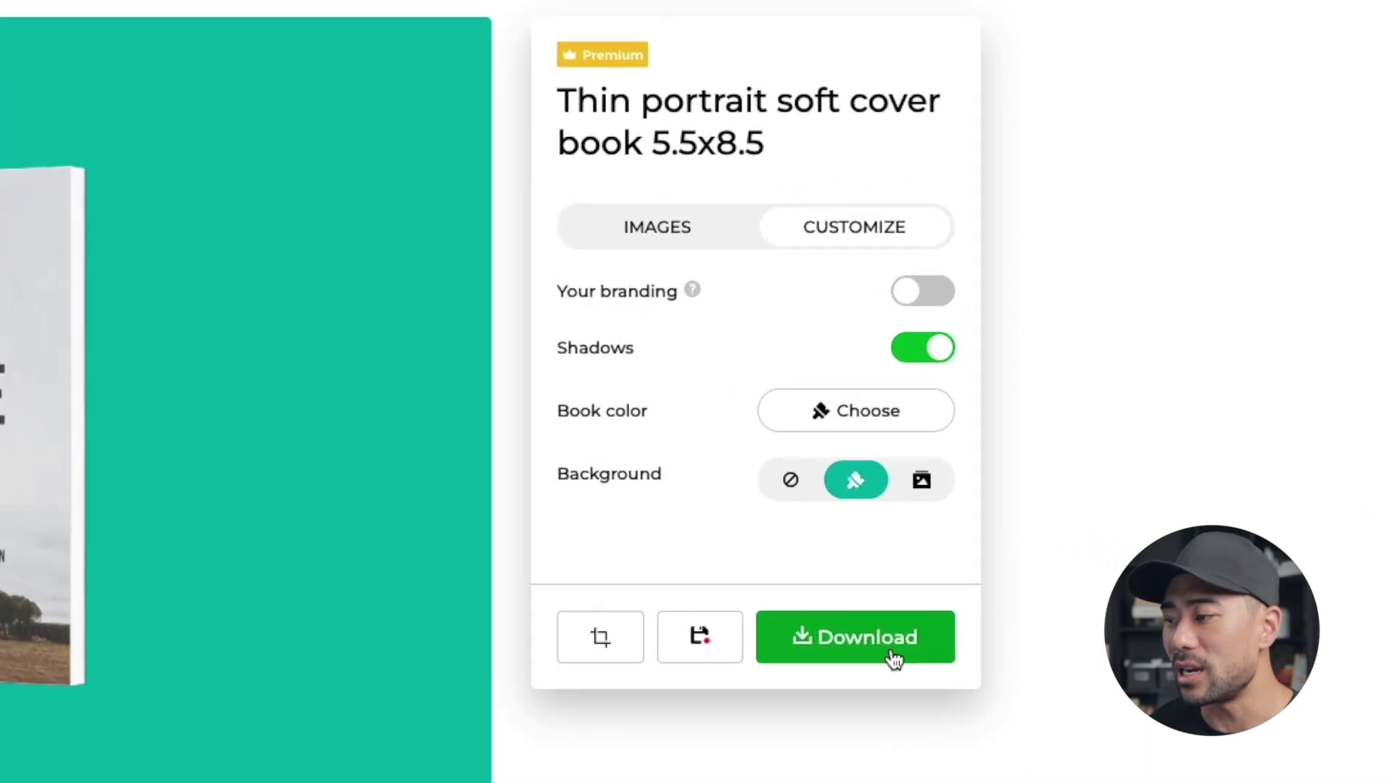
- Check the image quality options for downloading the mockup and review the features of the Smartmockups upgrade plans
left_click(894, 659)
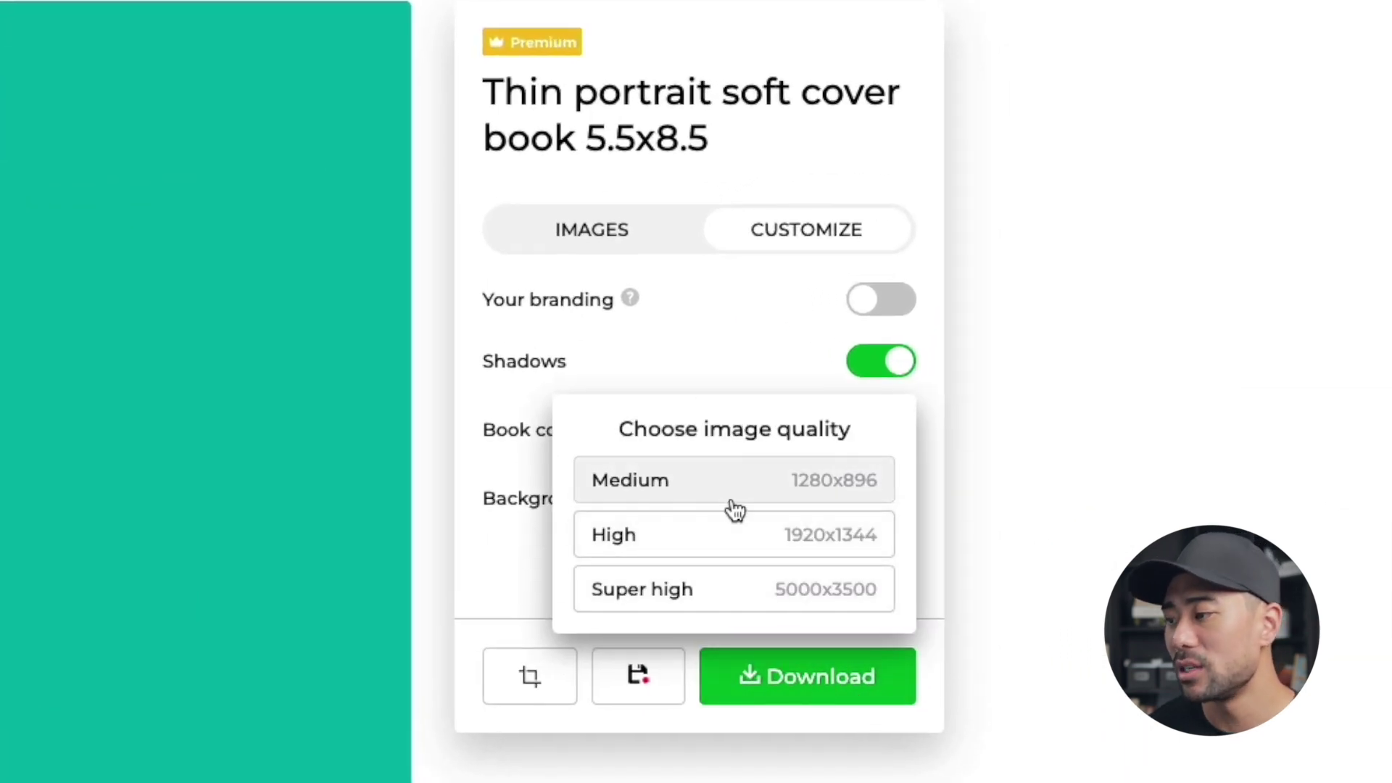
left_click(1041, 618)
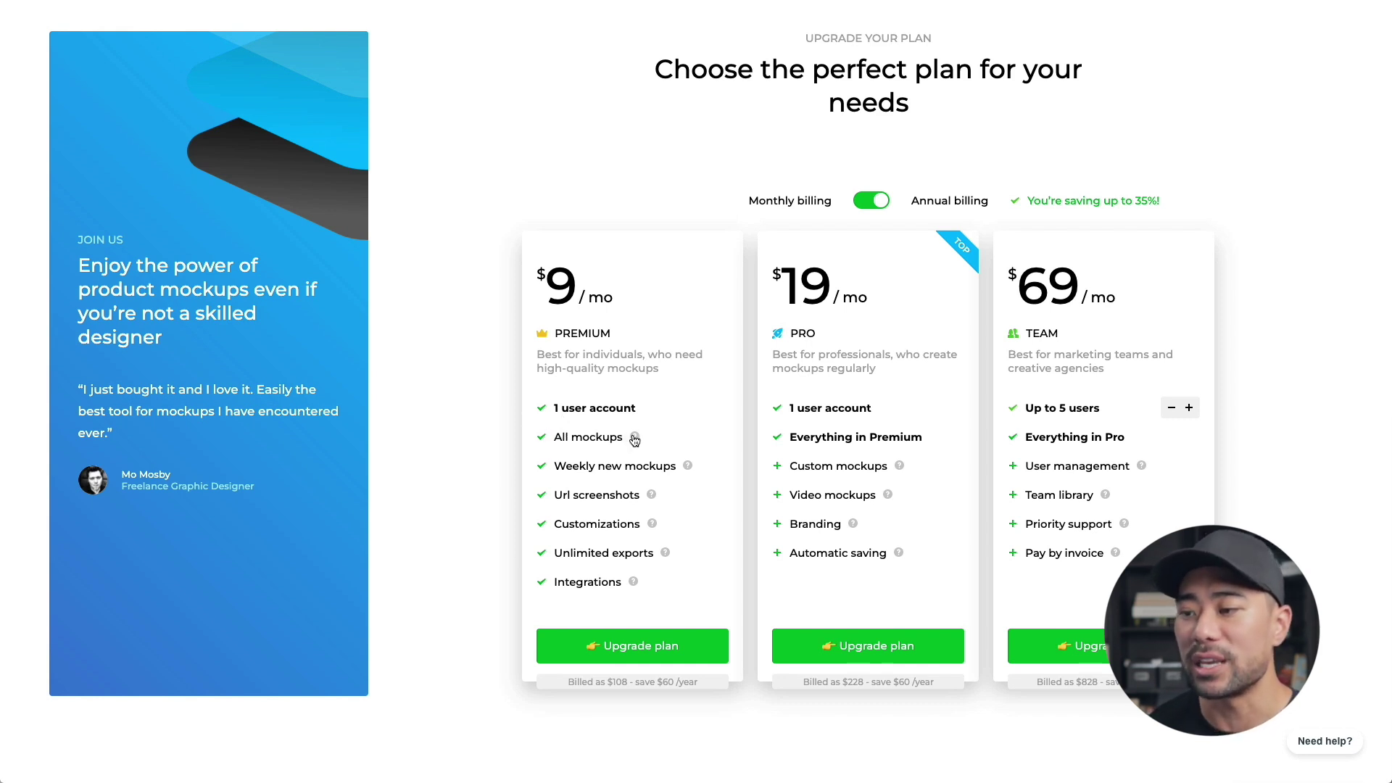
mouse_move(634, 440)
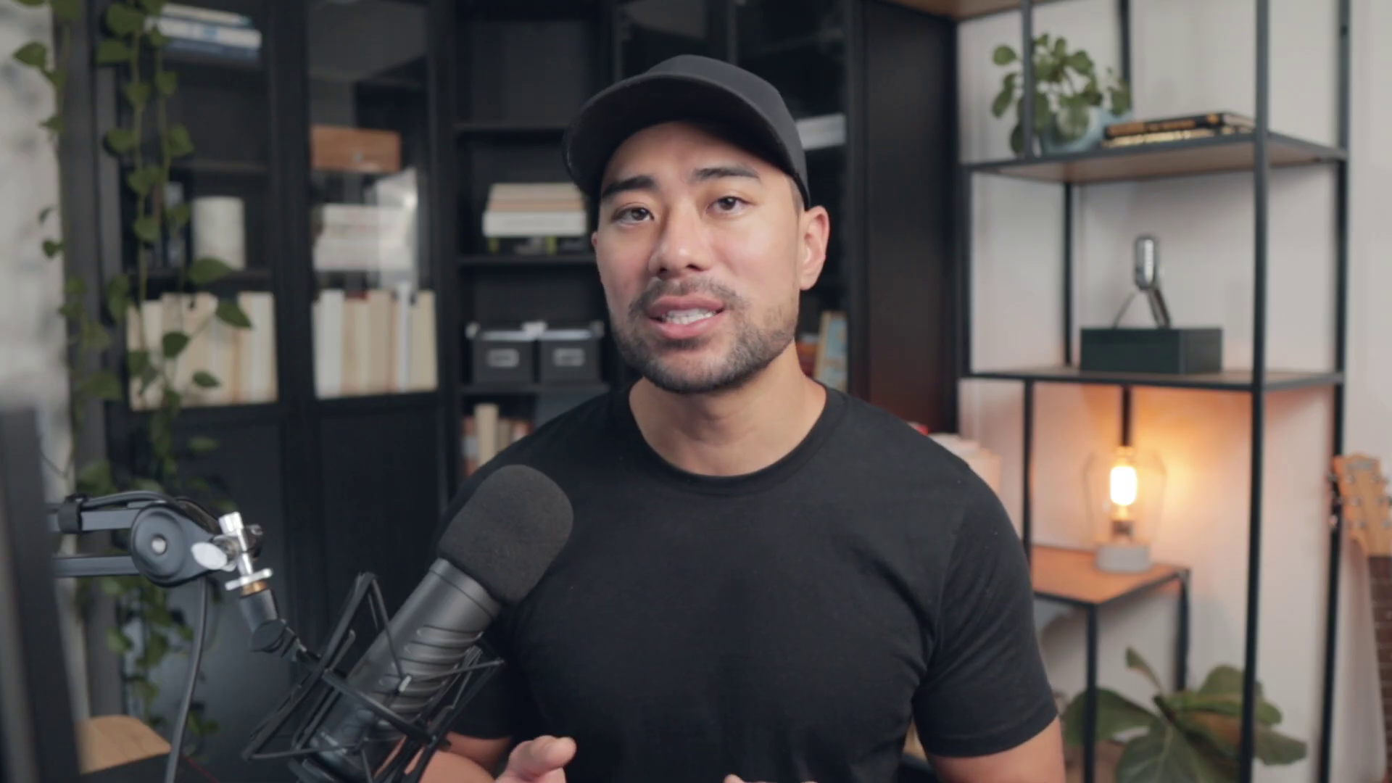